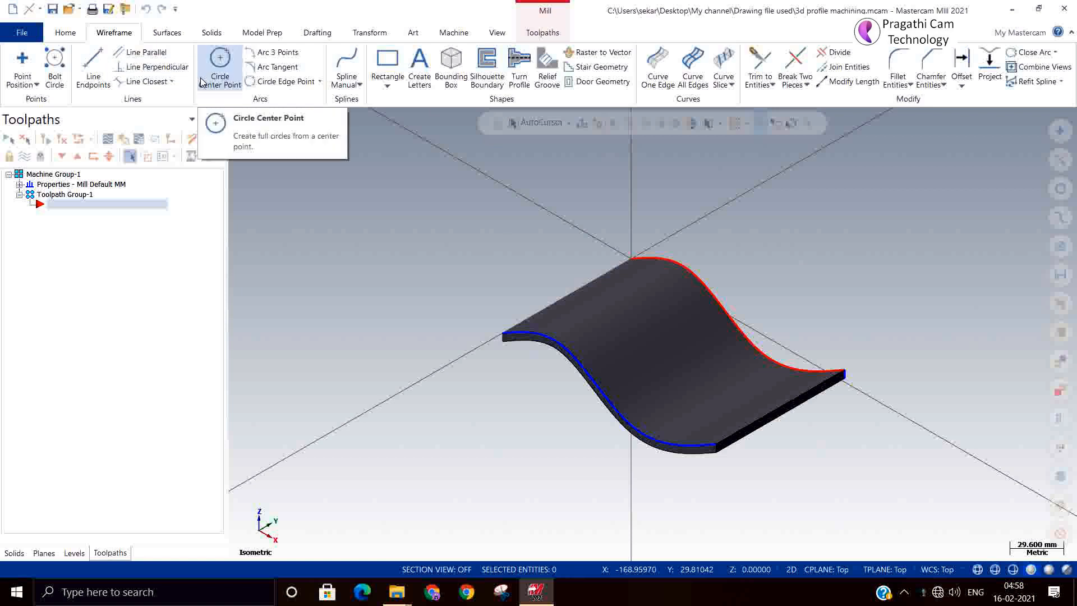
- Switch the construction mode to 3D and start a Contour toolpath
{"action": "left_click", "coordinate": [524, 36]}
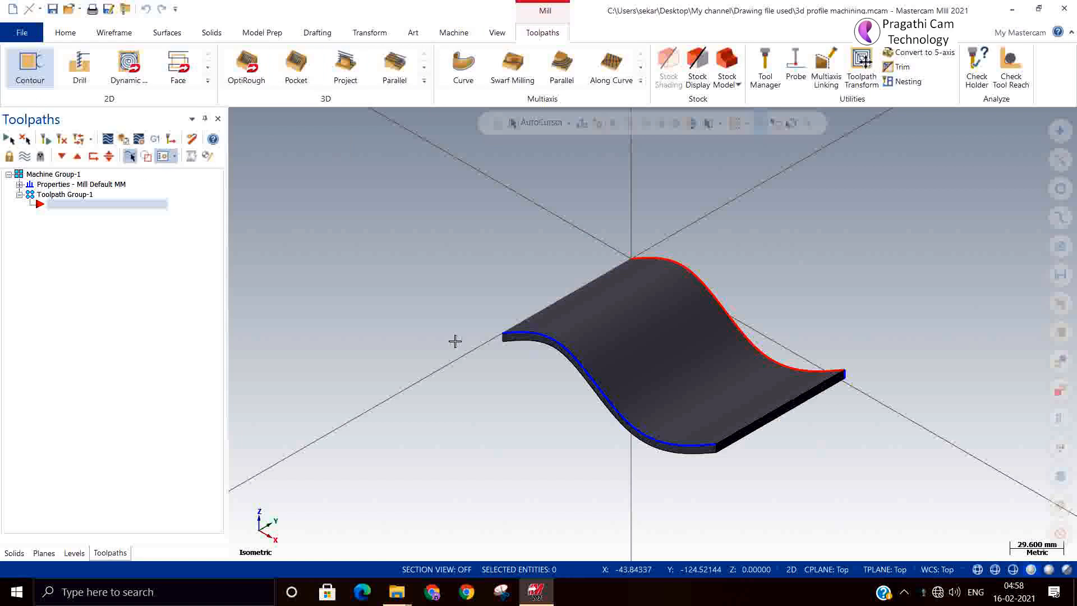
{"action": "left_click", "coordinate": [792, 570]}
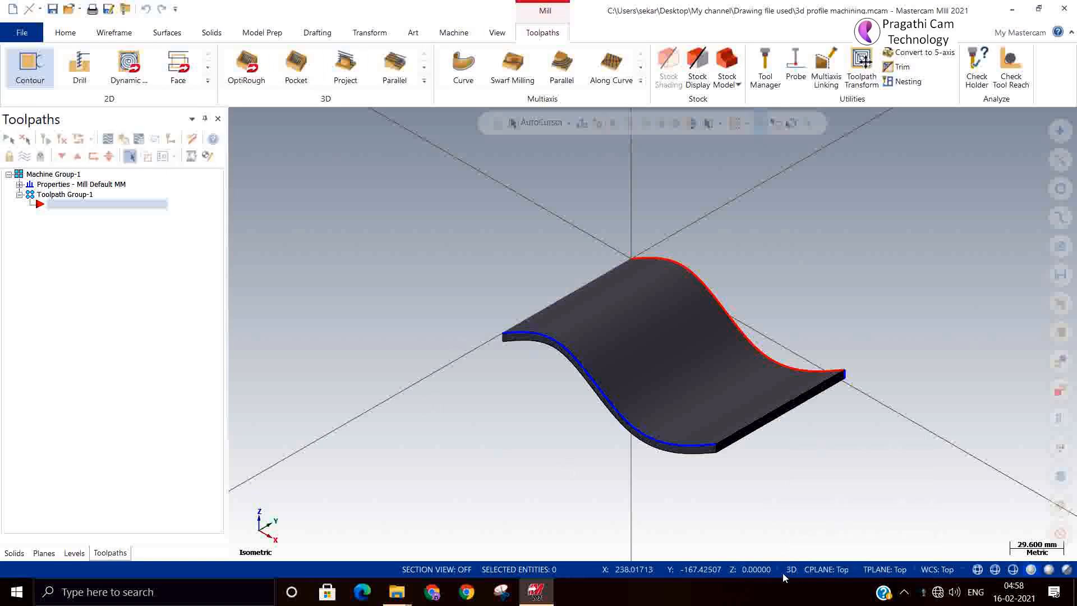
{"action": "left_click", "coordinate": [36, 77]}
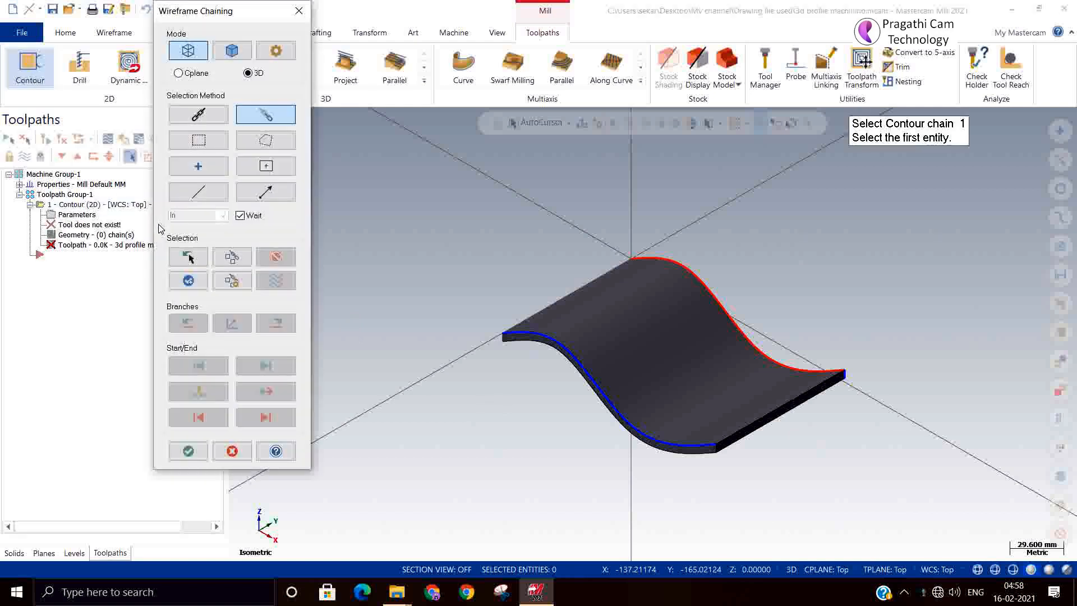
- Try to chain the plate's blue front edge curve in Cplane mode
{"action": "left_click", "coordinate": [194, 78]}
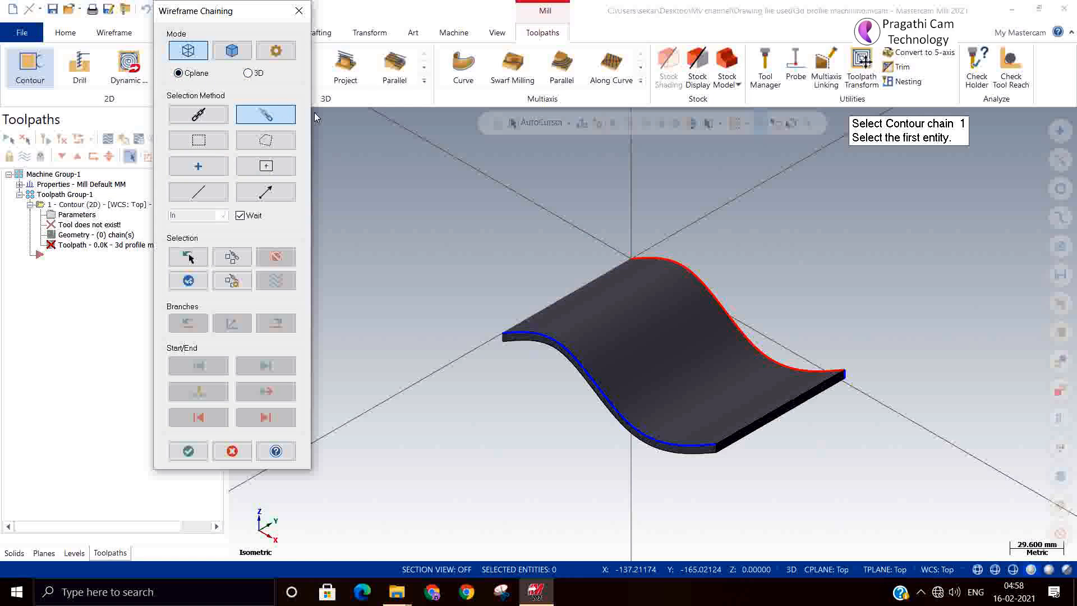
{"action": "left_click", "coordinate": [561, 352]}
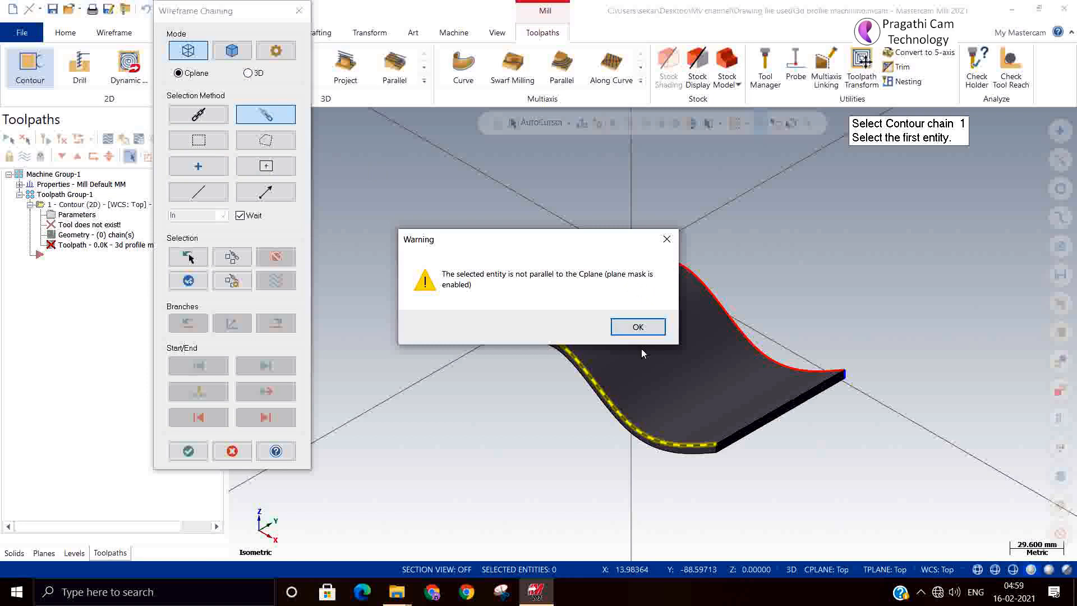
{"action": "left_click", "coordinate": [638, 327]}
- Chain the plate's blue front edge curve in 3D mode as the contour geometry
{"action": "left_click", "coordinate": [247, 74]}
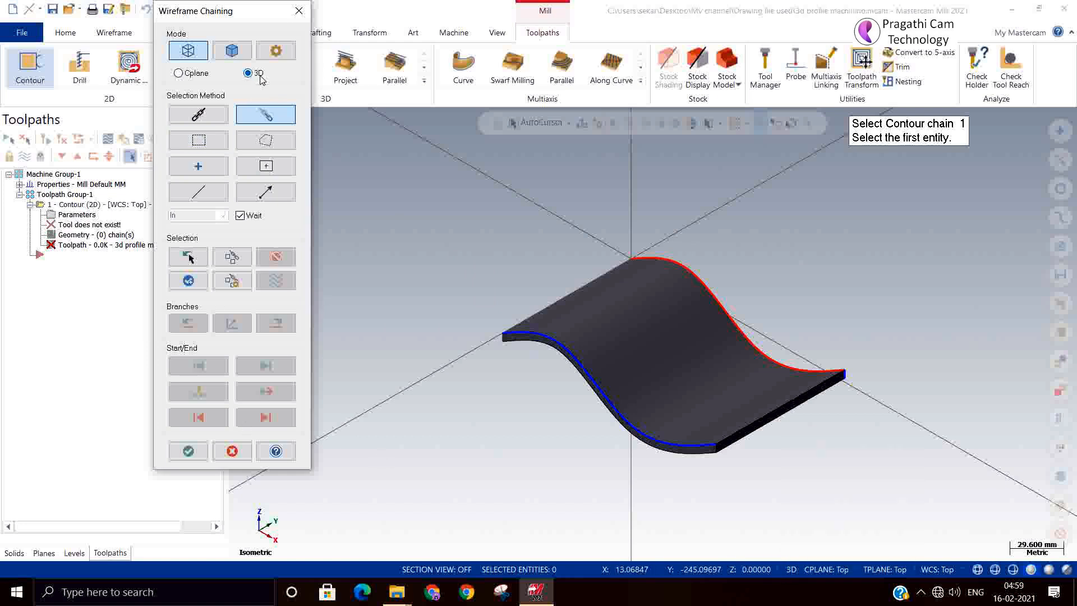
{"action": "left_click", "coordinate": [502, 332]}
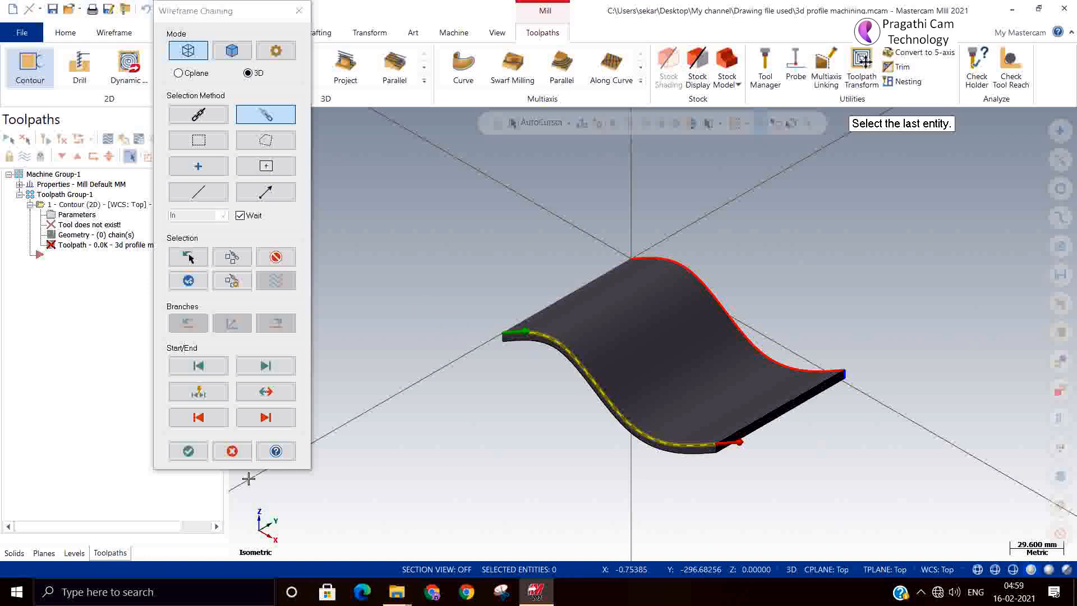
{"action": "left_click", "coordinate": [191, 453]}
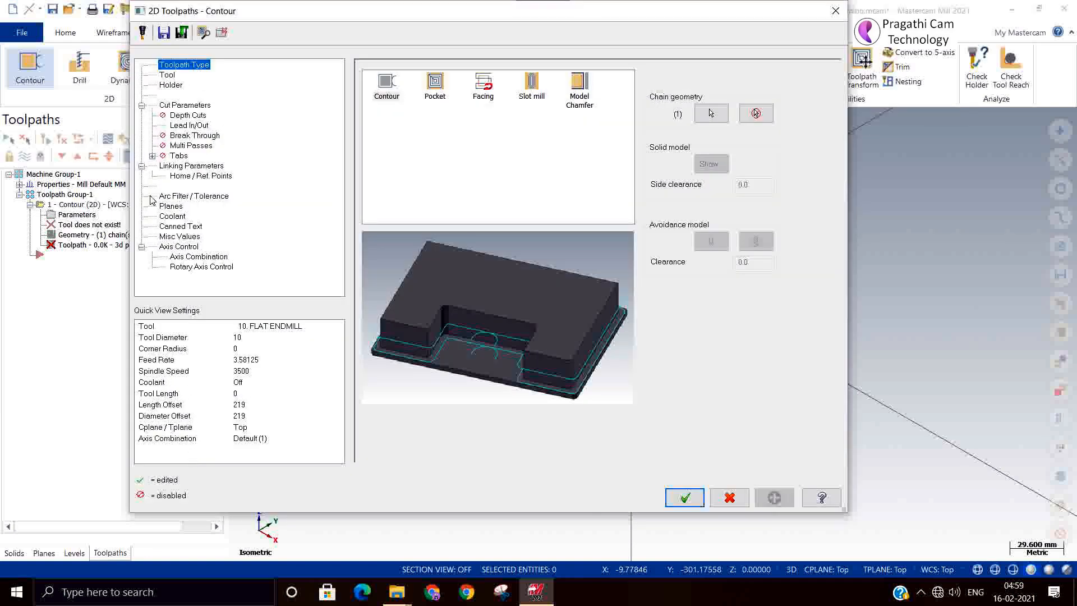
- Assign the 10 mm flat end mill, number 218, from the tool library to the contour
{"action": "left_click", "coordinate": [167, 76]}
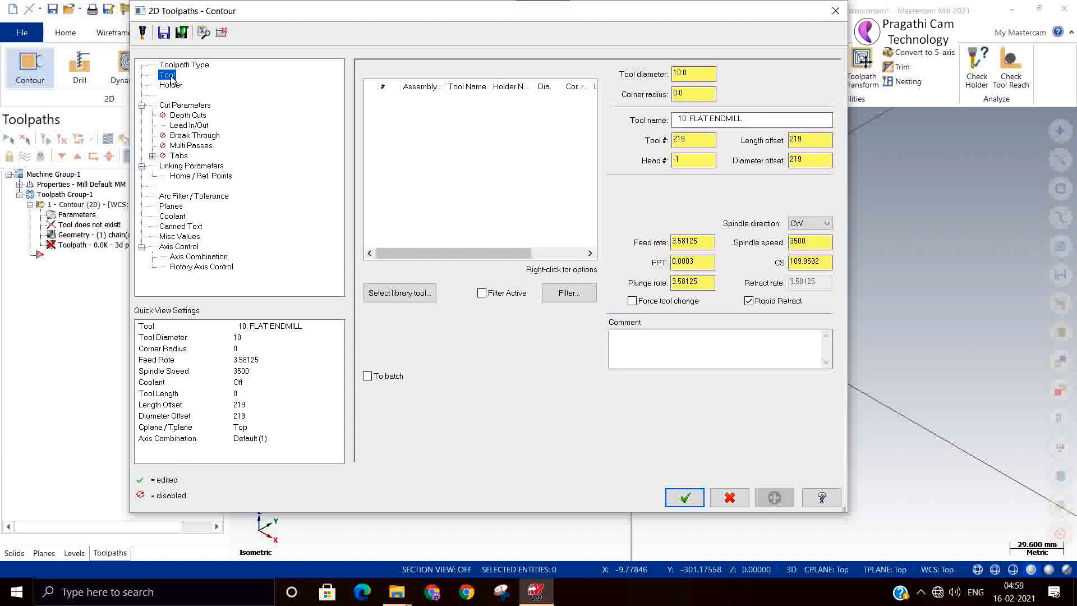
{"action": "left_click", "coordinate": [381, 296]}
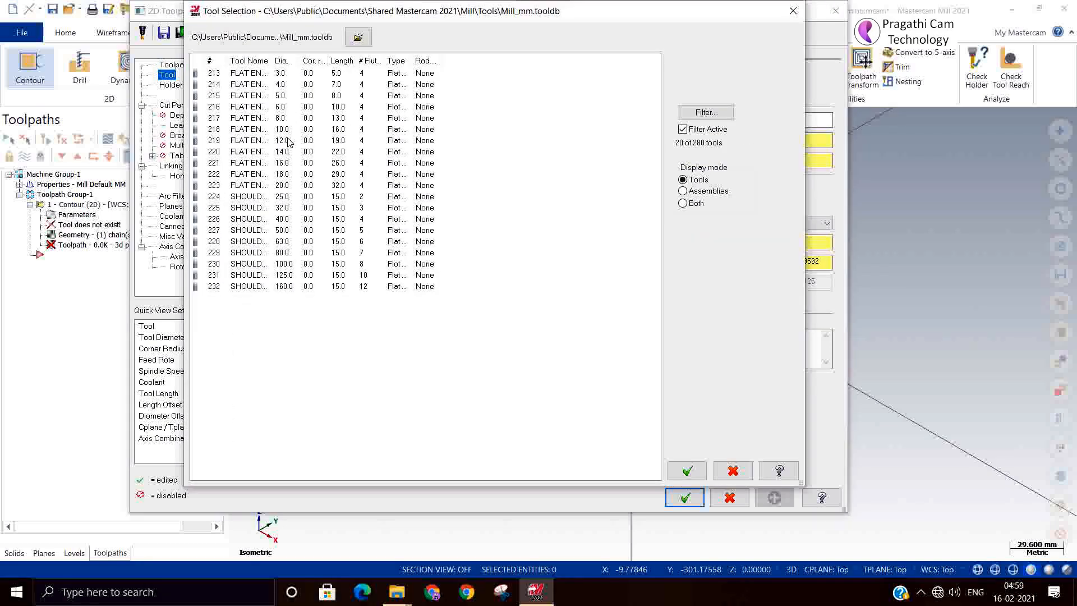
{"action": "left_click", "coordinate": [287, 131]}
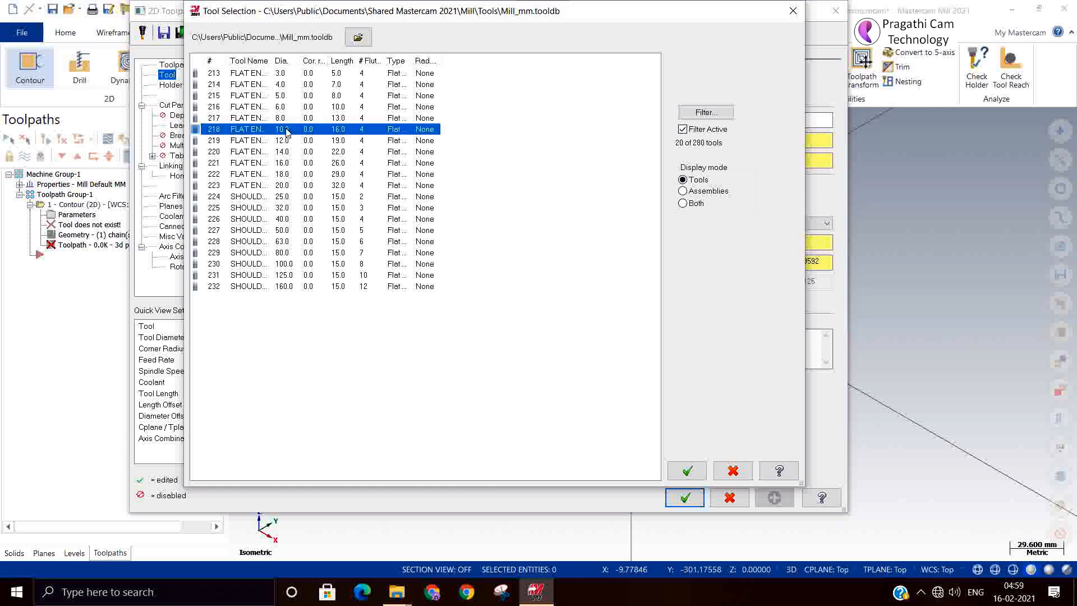
{"action": "left_click", "coordinate": [685, 472]}
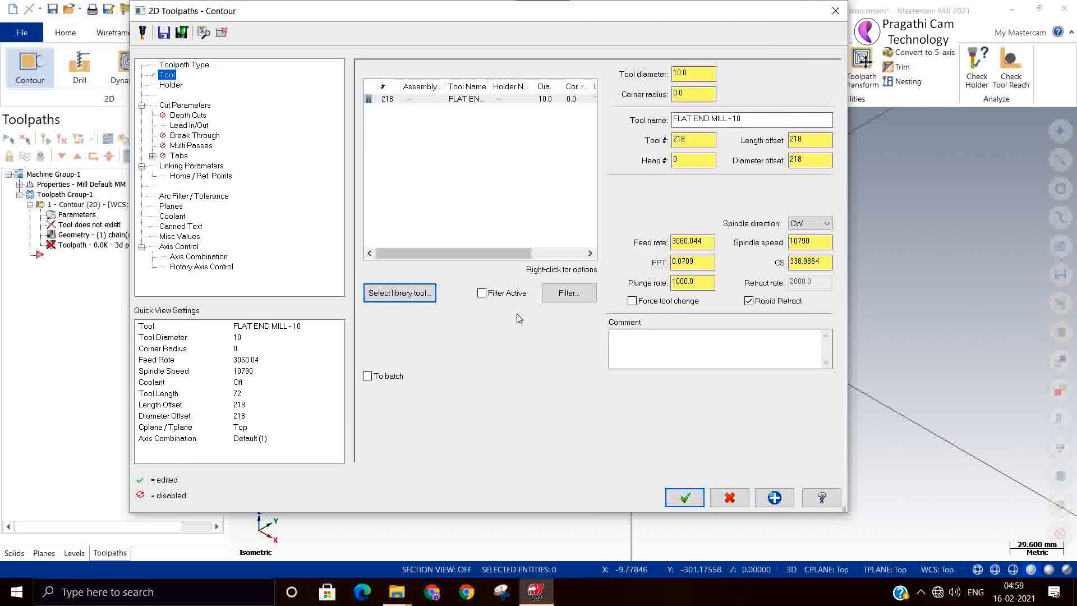
- Set the tool's cutting speed (CS) to 150 and its plunge rate to 500
{"action": "double_click", "coordinate": [800, 261]}
{"action": "type", "text": "150"}
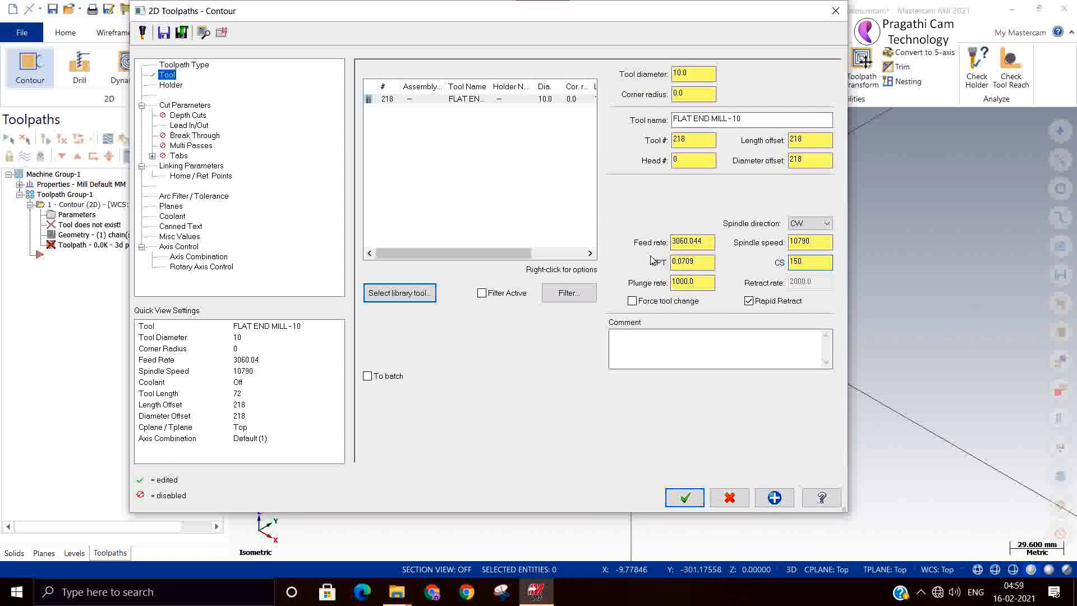
{"action": "left_click", "coordinate": [704, 262]}
{"action": "double_click", "coordinate": [704, 281]}
{"action": "type", "text": "500"}
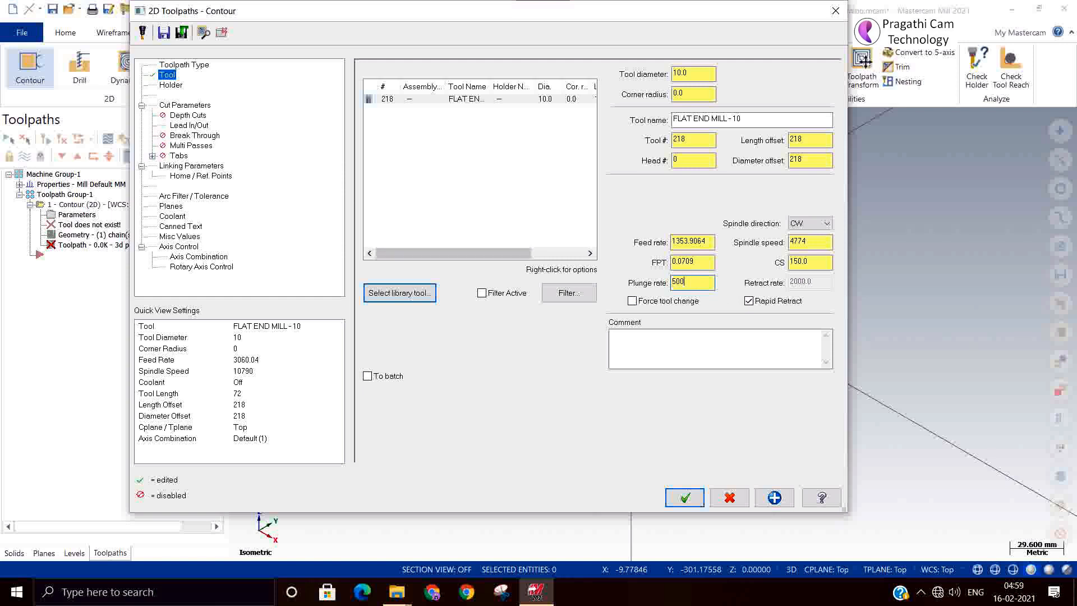
- Pick the plate's lower front corner as depth reference, set the depth to -7.0 and generate the contour toolpath
{"action": "left_click", "coordinate": [170, 106]}
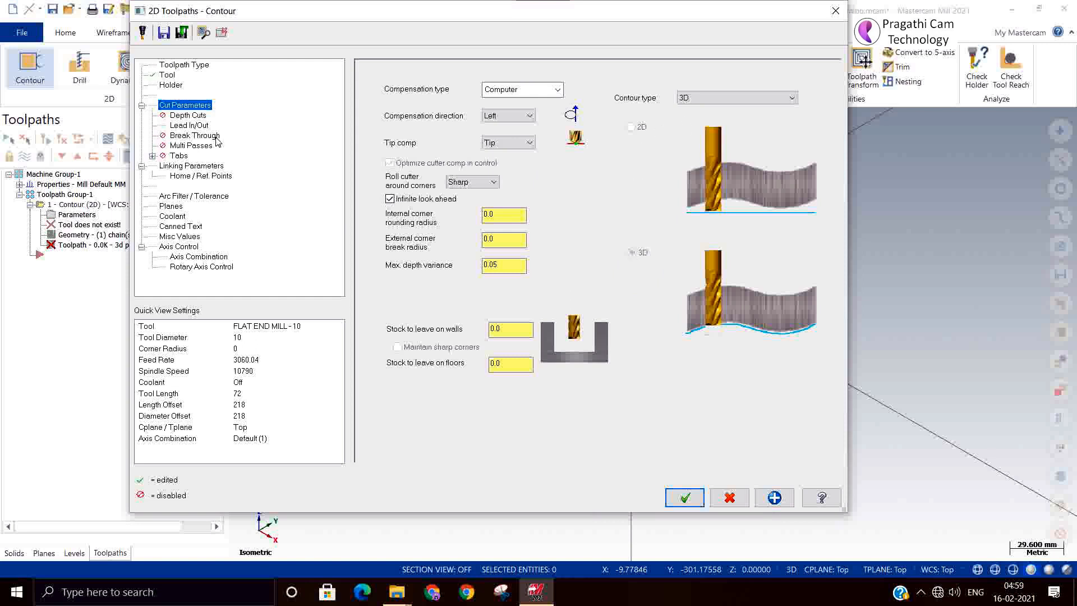
{"action": "left_click", "coordinate": [197, 117]}
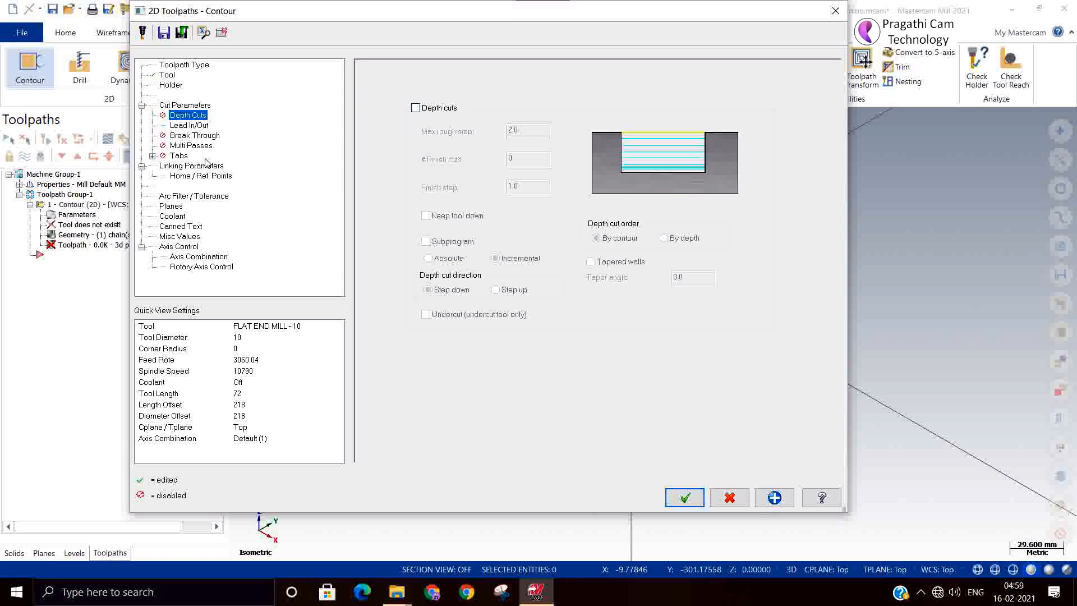
{"action": "left_click", "coordinate": [188, 166]}
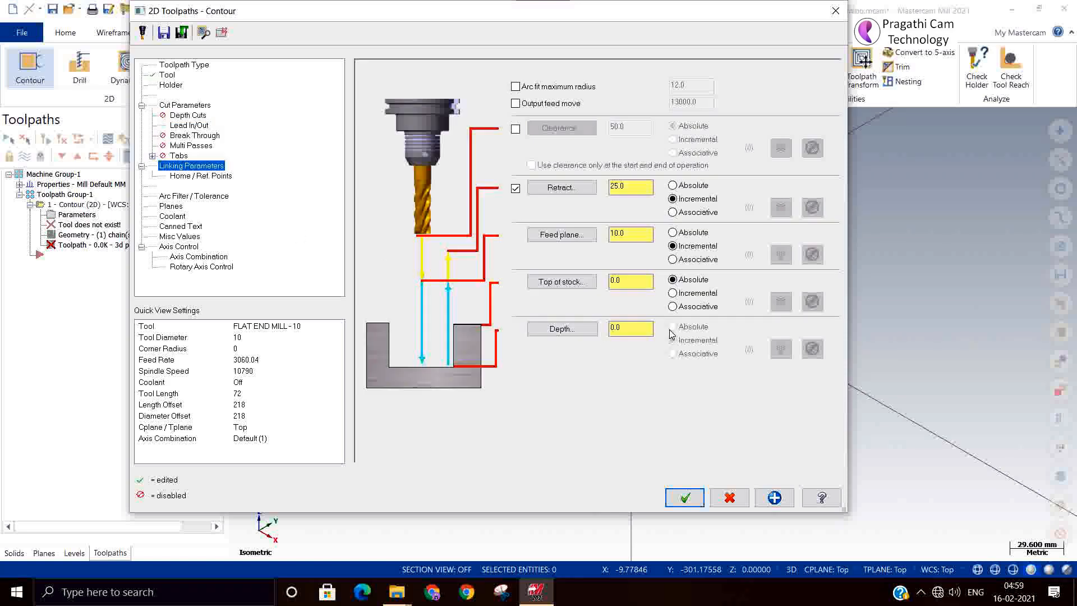
{"action": "left_click", "coordinate": [589, 329]}
{"action": "scroll", "coordinate": [507, 339], "scroll_direction": "up", "scroll_amount": 2}
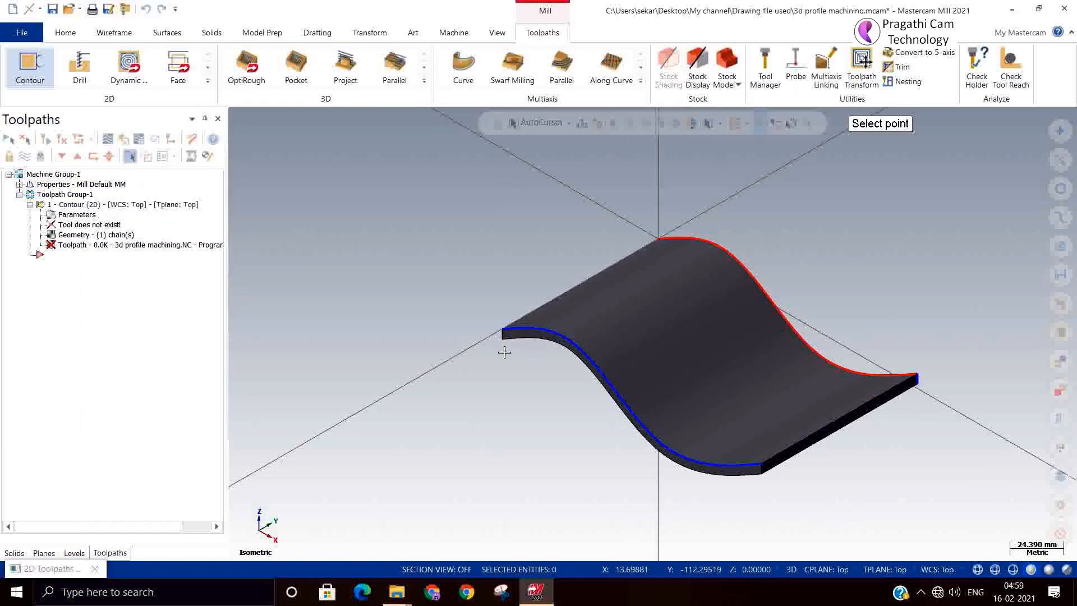
{"action": "left_click", "coordinate": [505, 337]}
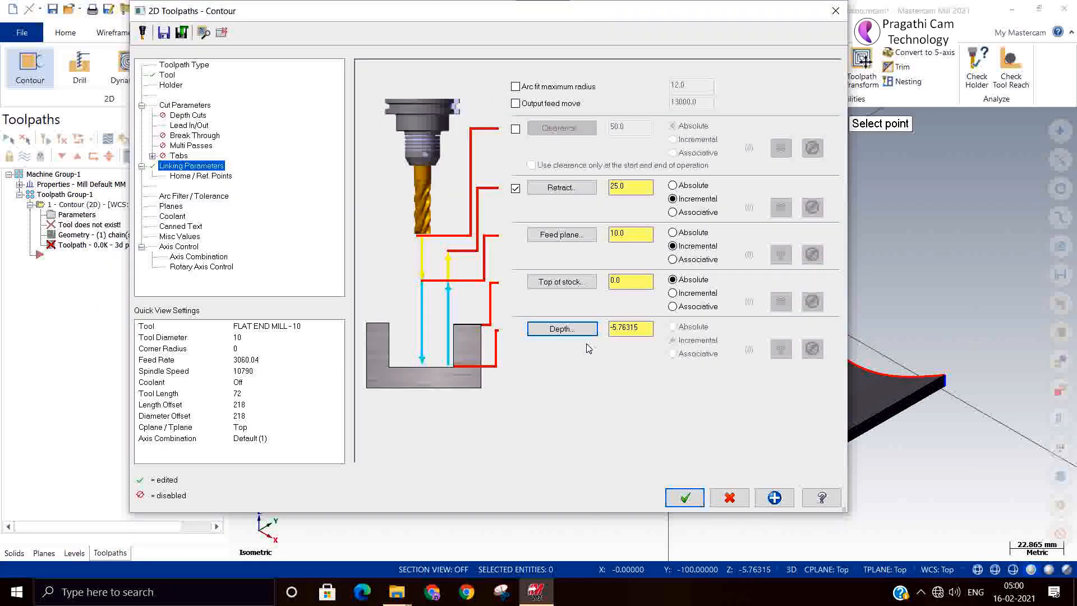
{"action": "left_click_drag", "start_coordinate": [643, 329], "coordinate": [451, 292]}
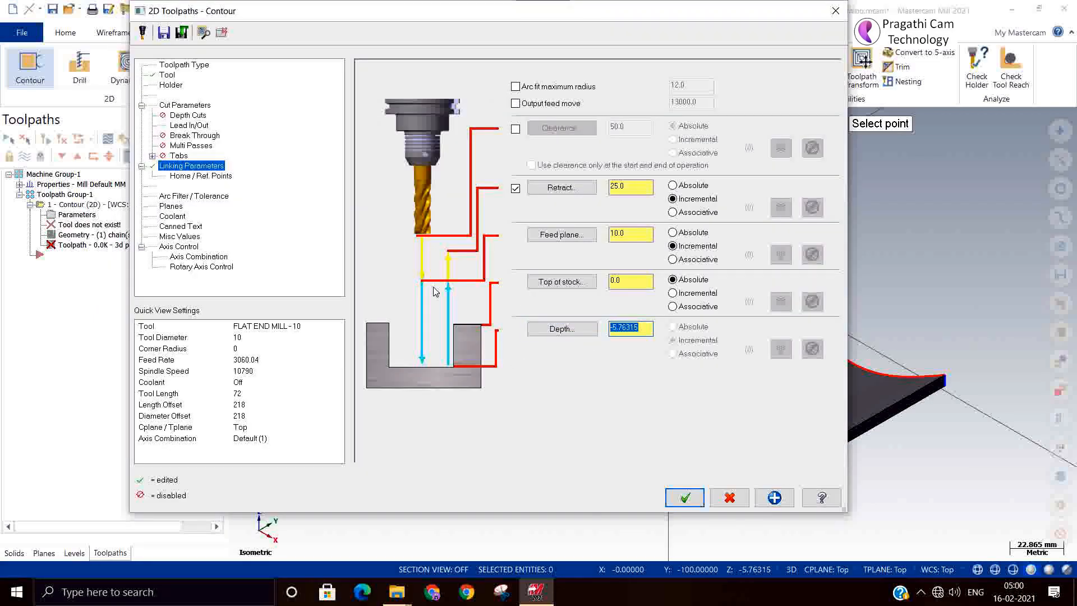
{"action": "type", "text": "-7.0"}
{"action": "left_click", "coordinate": [684, 498]}
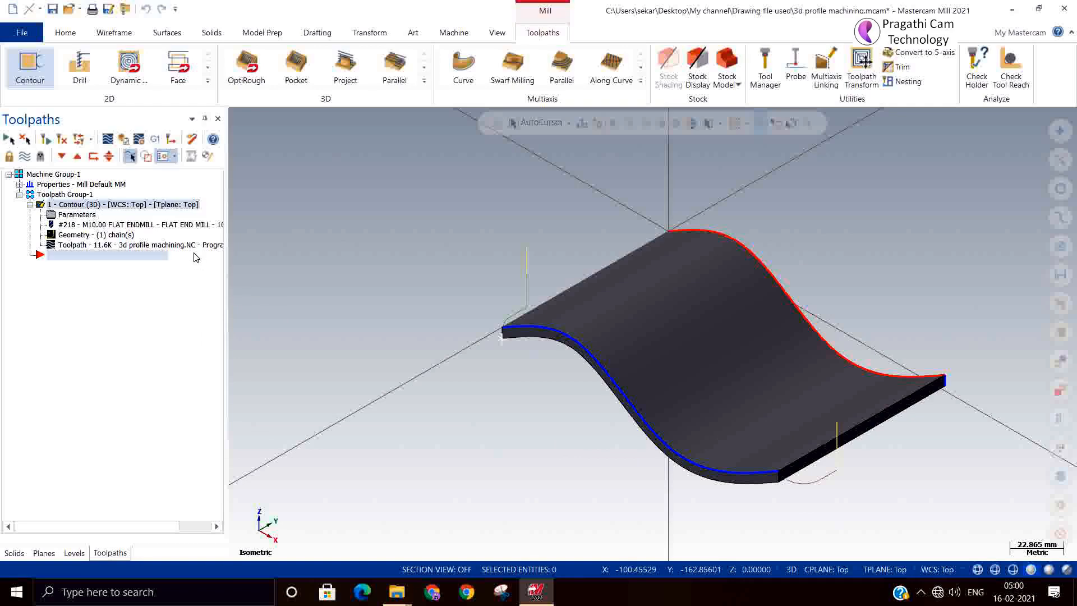
- Enable depth cuts for the contour operation with a max rough step of 5.0
{"action": "mouse_move", "coordinate": [653, 333]}
{"action": "middle_mouse_down"}
{"action": "mouse_move", "coordinate": [651, 361]}
{"action": "mouse_move", "coordinate": [649, 335]}
{"action": "mouse_move", "coordinate": [585, 357]}
{"action": "mouse_move", "coordinate": [701, 417]}
{"action": "mouse_move", "coordinate": [606, 400]}
{"action": "middle_mouse_up"}
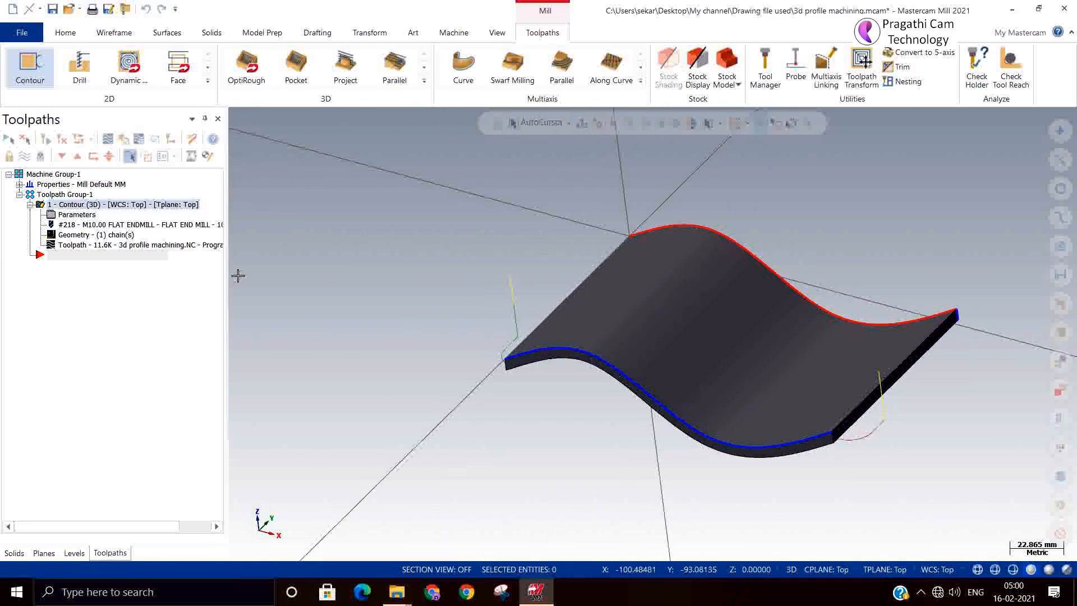
{"action": "left_click", "coordinate": [77, 215]}
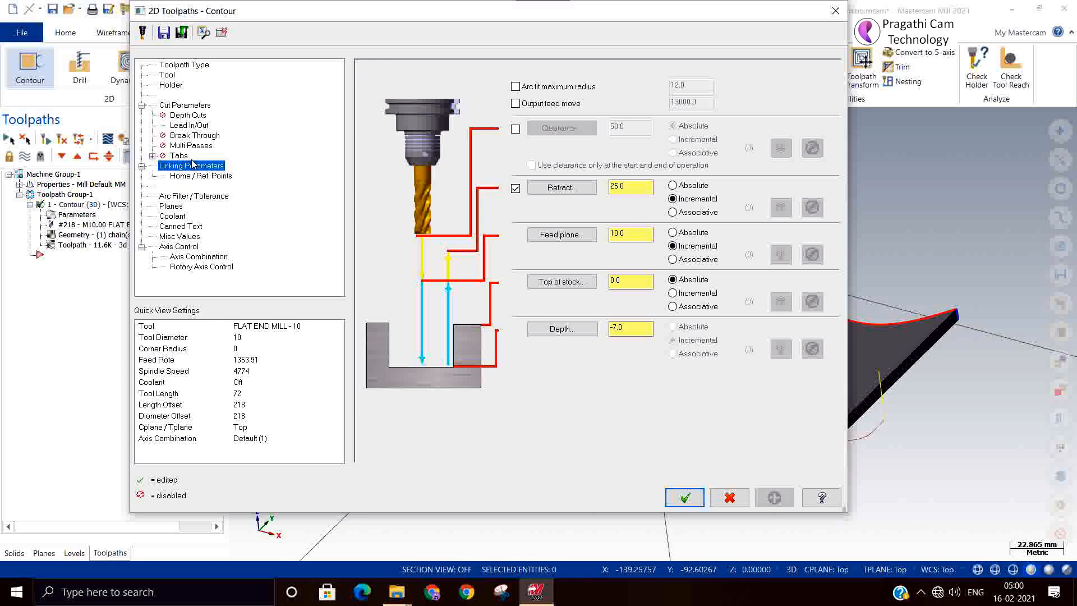
{"action": "left_click", "coordinate": [186, 115]}
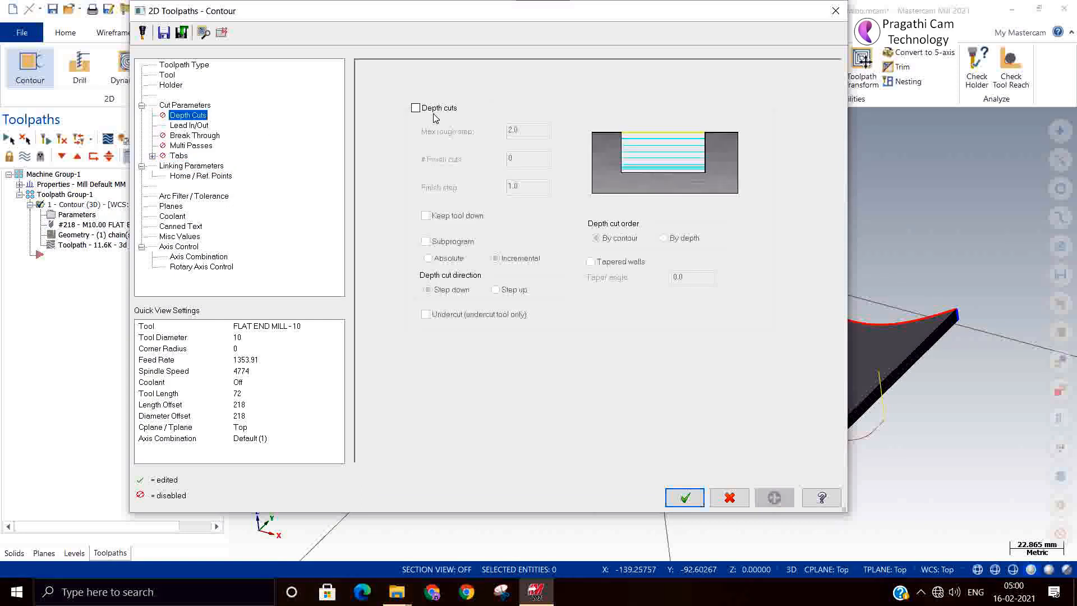
{"action": "left_click", "coordinate": [416, 108]}
{"action": "double_click", "coordinate": [528, 130]}
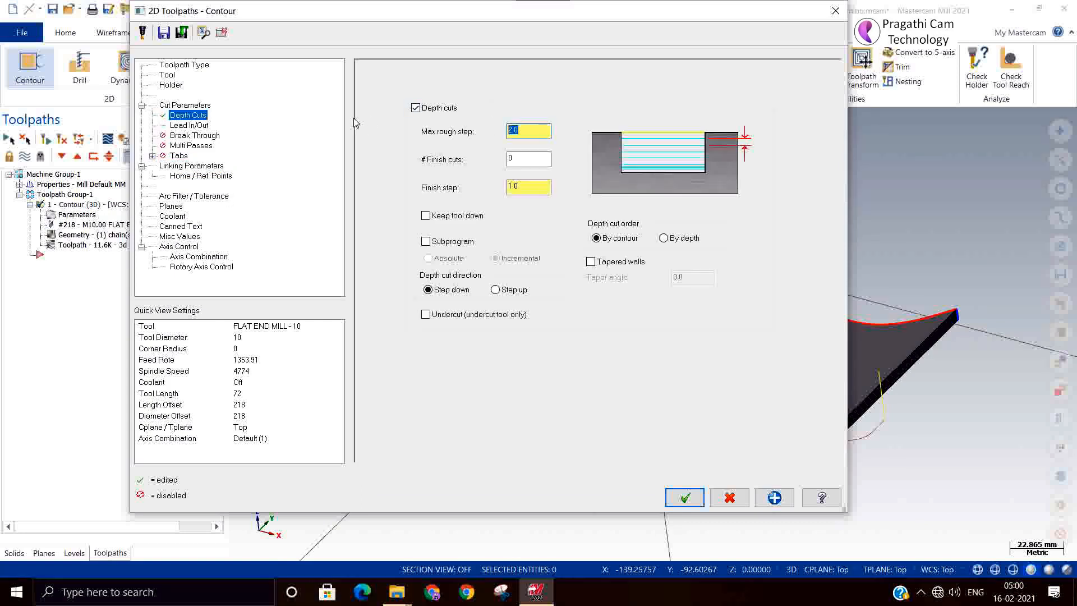
{"action": "type", "text": "05"}
{"action": "left_click", "coordinate": [684, 496]}
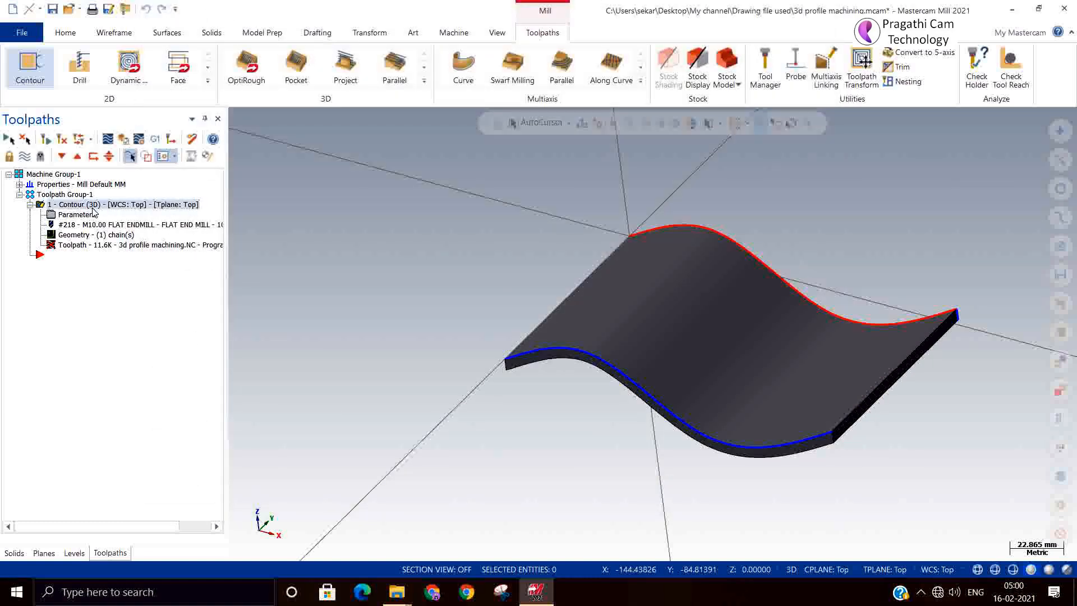
- Set the depth cuts' max rough step to 0.5 and regenerate the contour toolpath
{"action": "left_click", "coordinate": [76, 214]}
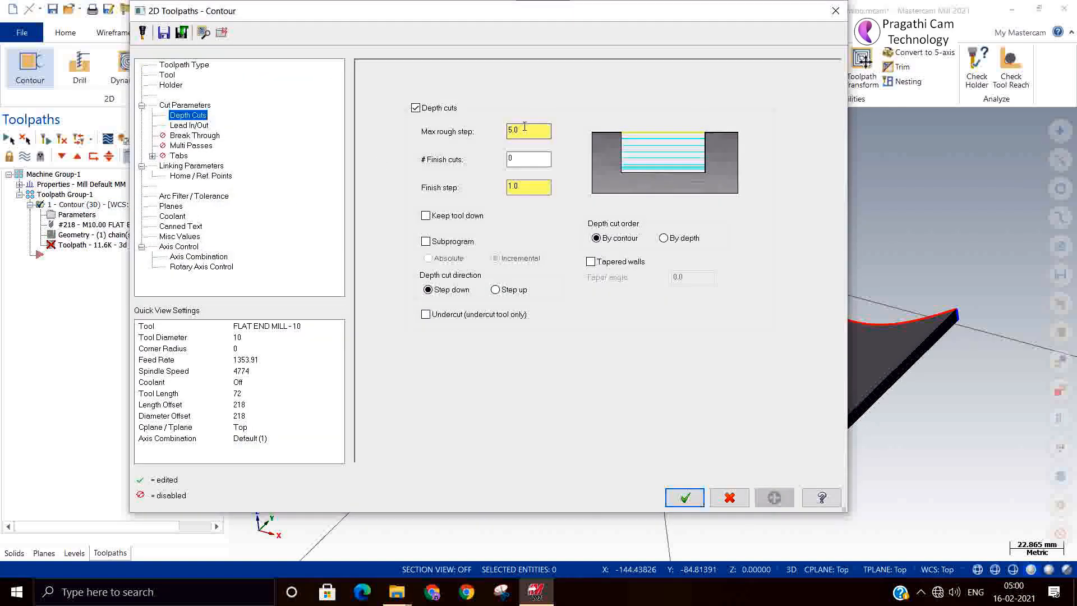
{"action": "type", "text": "0.5"}
{"action": "left_click", "coordinate": [670, 503]}
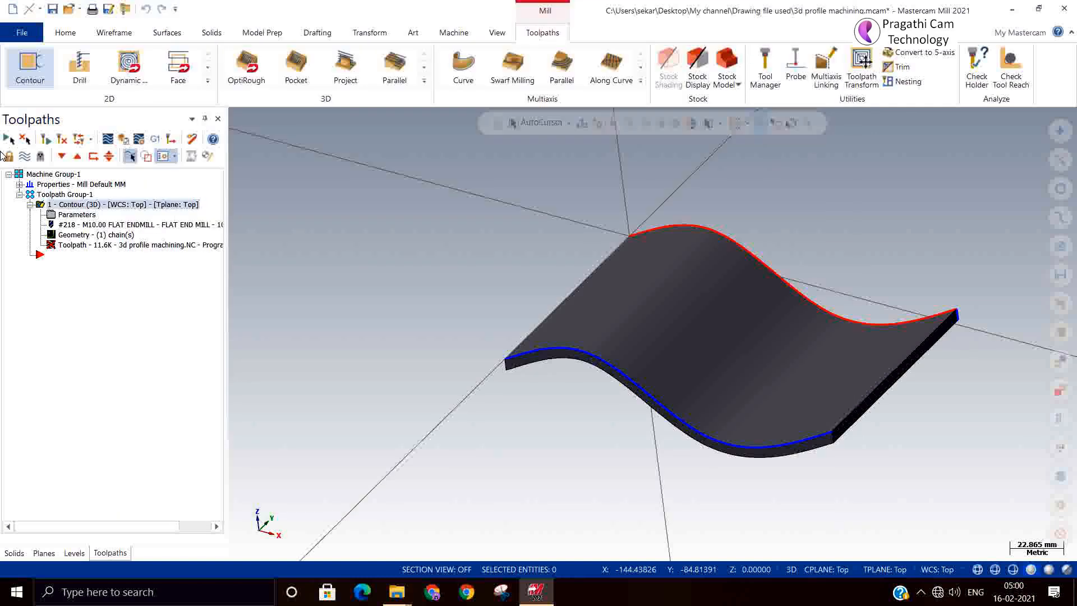
{"action": "left_click", "coordinate": [61, 140]}
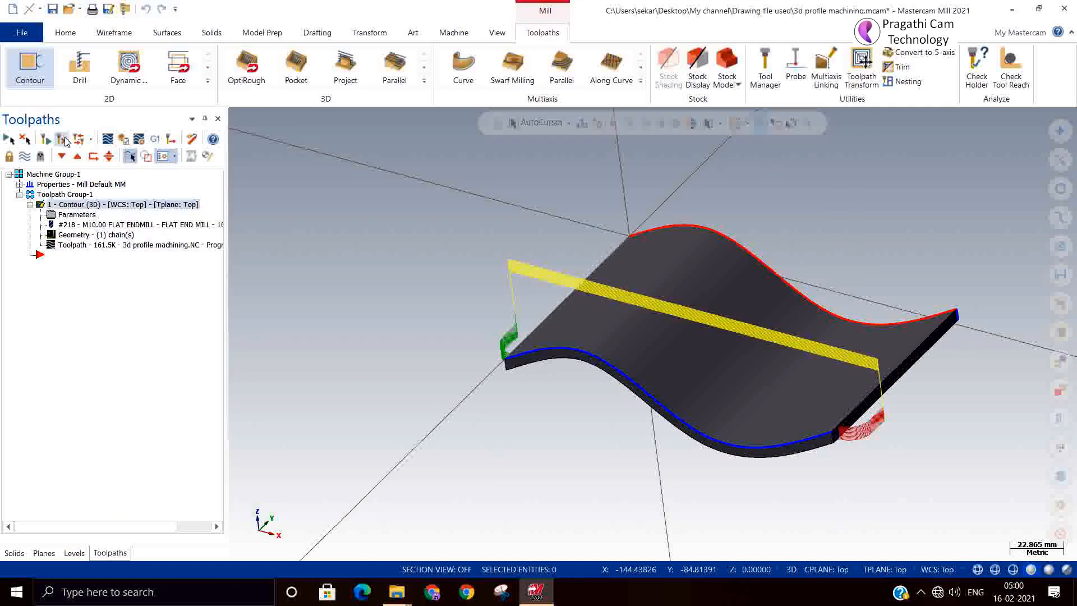
- Change the contour's compensation direction to Right and regenerate the toolpath along the front edge
{"action": "mouse_move", "coordinate": [548, 456]}
{"action": "middle_mouse_down"}
{"action": "mouse_move", "coordinate": [557, 497]}
{"action": "mouse_move", "coordinate": [605, 477]}
{"action": "mouse_move", "coordinate": [779, 448]}
{"action": "mouse_move", "coordinate": [860, 450]}
{"action": "mouse_move", "coordinate": [832, 507]}
{"action": "middle_mouse_up"}
{"action": "scroll", "coordinate": [789, 450], "scroll_direction": "up", "scroll_amount": 3}
{"action": "scroll", "coordinate": [832, 503], "scroll_direction": "down", "scroll_amount": 3}
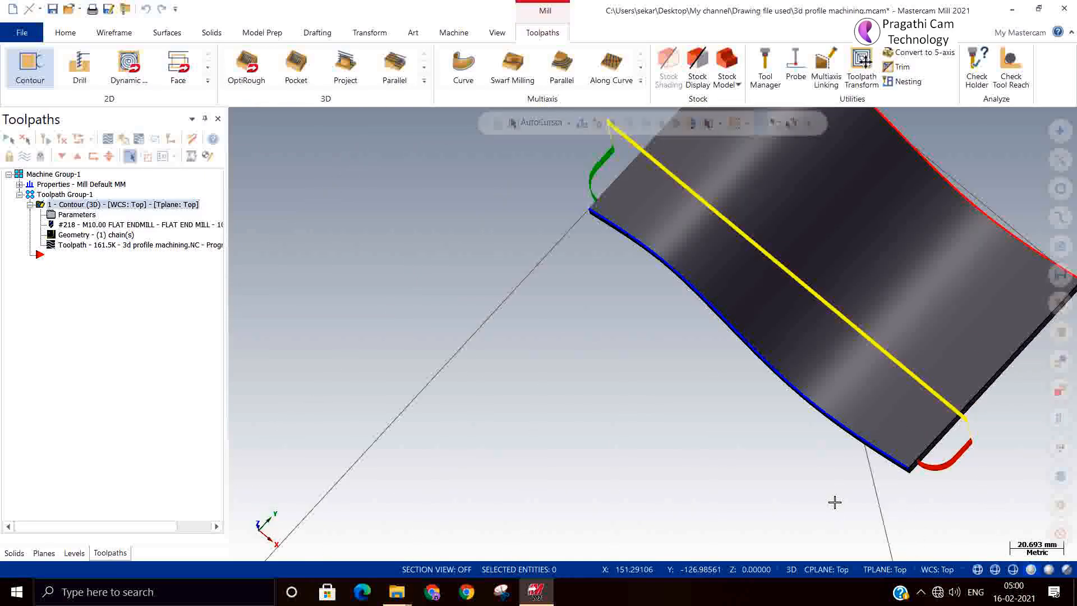
{"action": "left_click", "coordinate": [55, 218]}
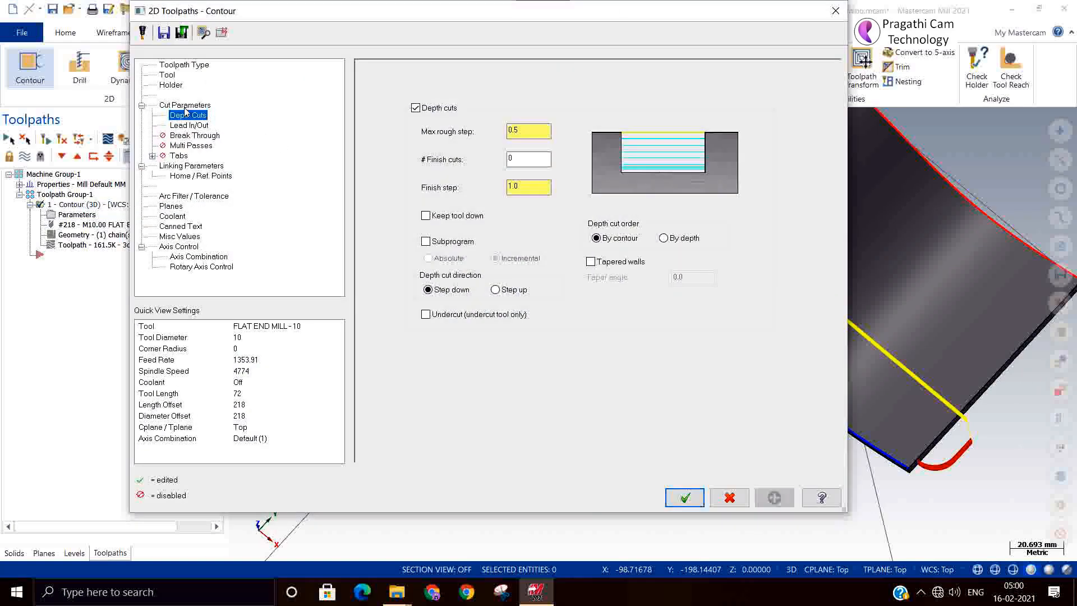
{"action": "left_click", "coordinate": [186, 107]}
{"action": "left_click", "coordinate": [508, 115]}
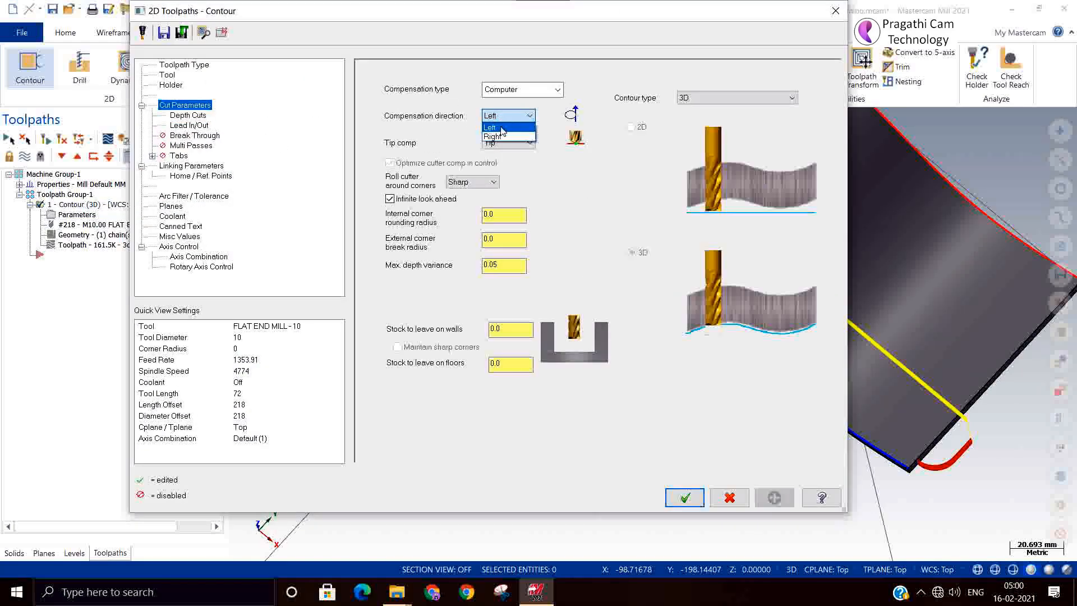
{"action": "left_click", "coordinate": [494, 137]}
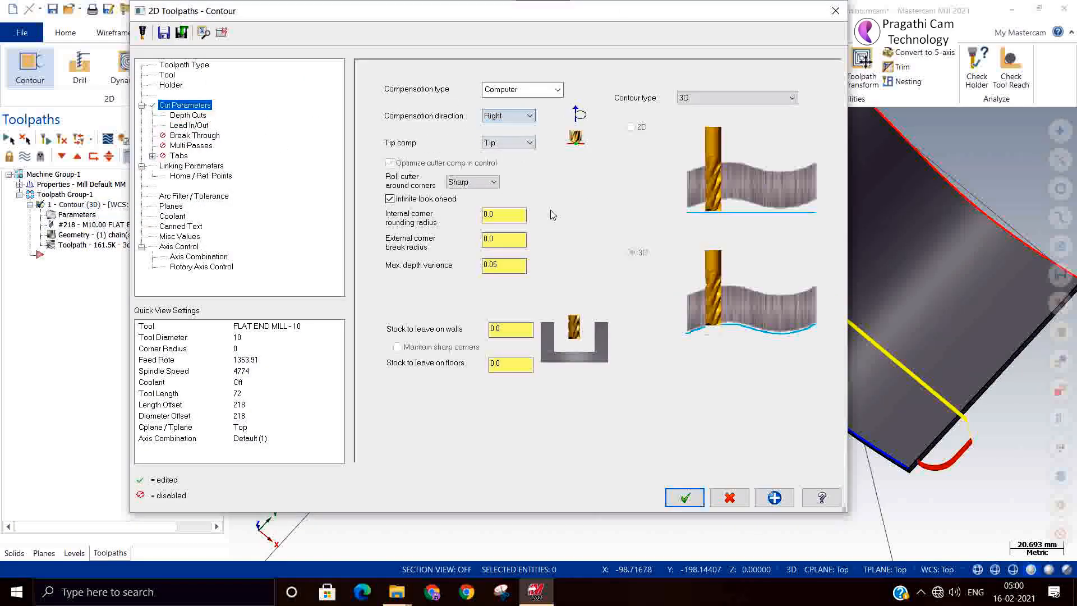
{"action": "left_click", "coordinate": [684, 498]}
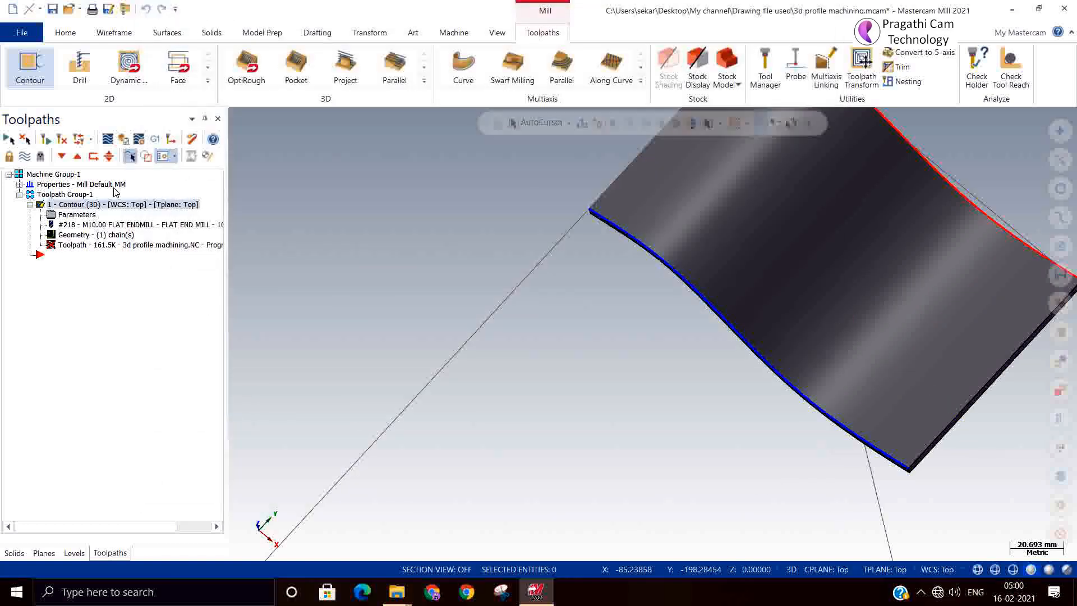
{"action": "left_click", "coordinate": [62, 141]}
{"action": "mouse_move", "coordinate": [463, 356]}
{"action": "middle_mouse_down"}
{"action": "mouse_move", "coordinate": [465, 282]}
{"action": "mouse_move", "coordinate": [517, 255]}
{"action": "mouse_move", "coordinate": [591, 291]}
{"action": "mouse_move", "coordinate": [567, 296]}
{"action": "mouse_move", "coordinate": [546, 357]}
{"action": "mouse_move", "coordinate": [500, 342]}
{"action": "mouse_move", "coordinate": [527, 331]}
{"action": "mouse_move", "coordinate": [510, 256]}
{"action": "mouse_move", "coordinate": [474, 291]}
{"action": "mouse_move", "coordinate": [498, 298]}
{"action": "mouse_move", "coordinate": [503, 280]}
{"action": "middle_mouse_up"}
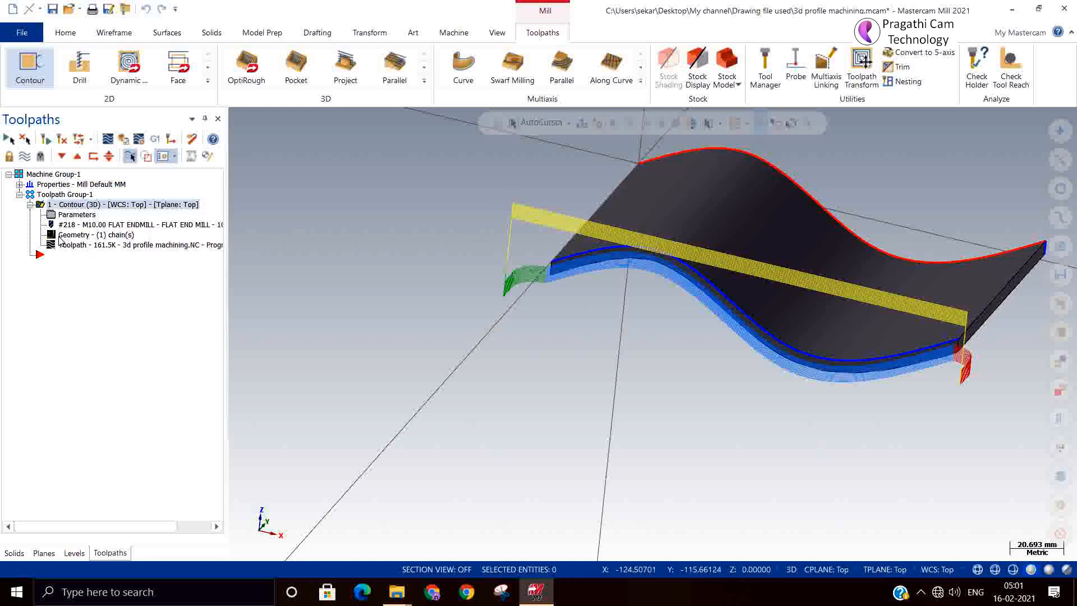
- Rechain the contour operation to the solid wavy top face so it follows the full perimeter, and regenerate the toolpath
{"action": "left_click", "coordinate": [62, 235]}
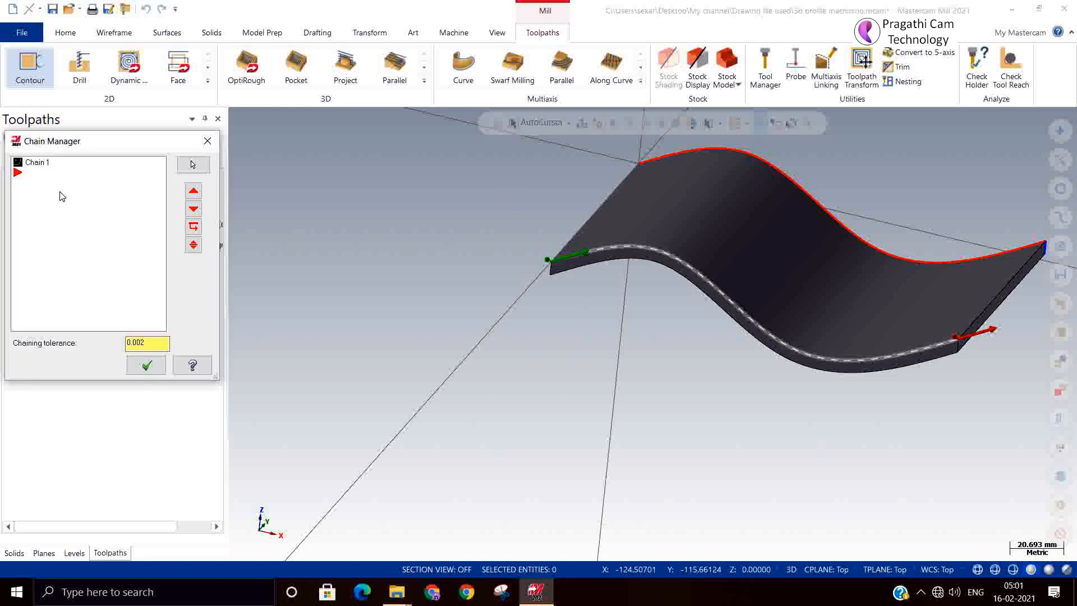
{"action": "right_click", "coordinate": [37, 164]}
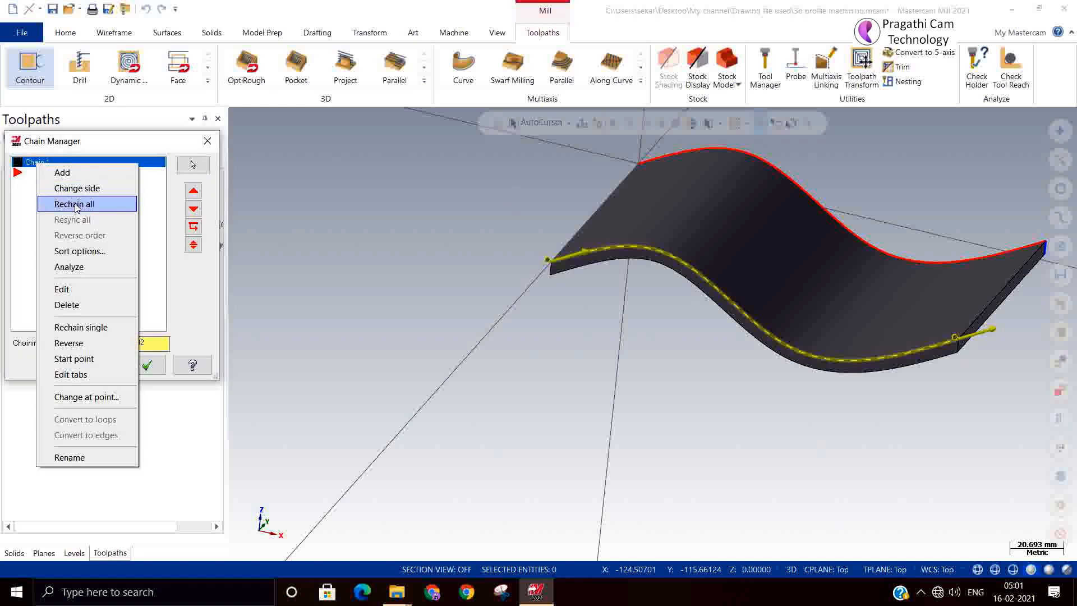
{"action": "left_click", "coordinate": [75, 204]}
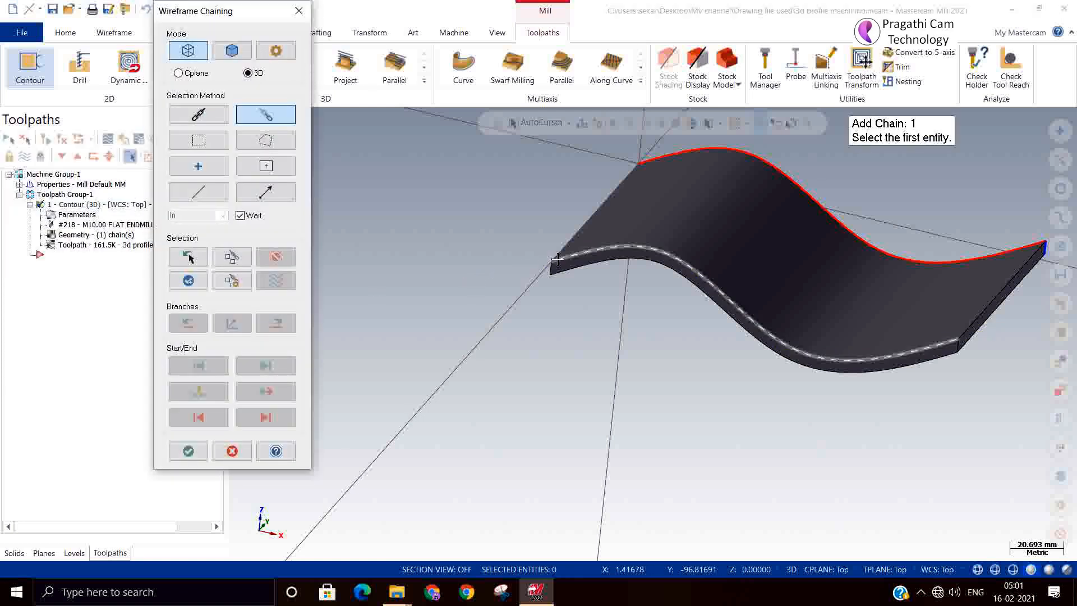
{"action": "left_click", "coordinate": [236, 56]}
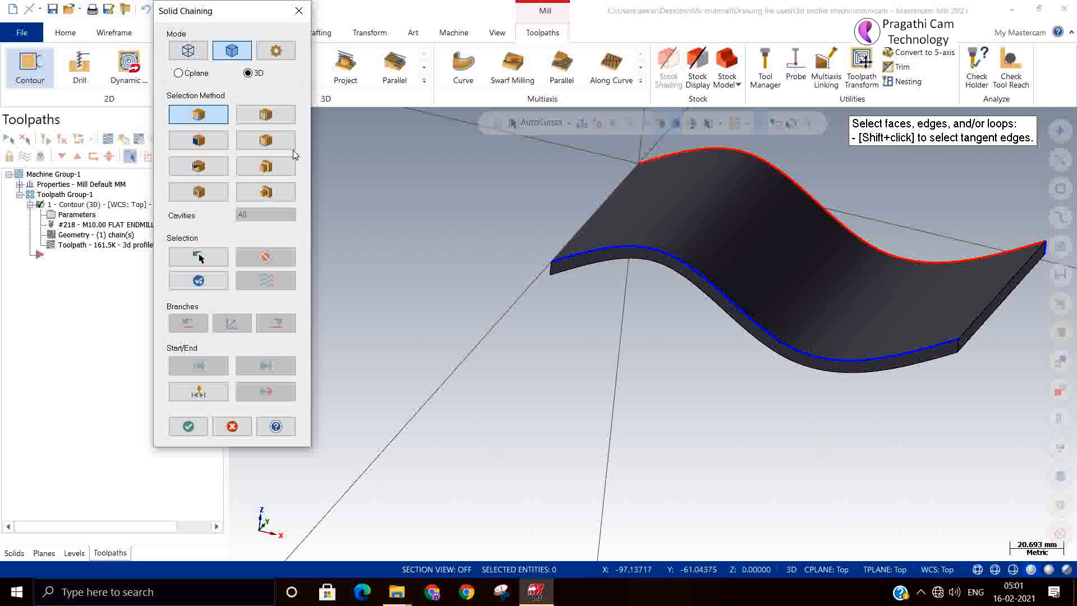
{"action": "left_click", "coordinate": [198, 139]}
{"action": "left_click", "coordinate": [777, 236]}
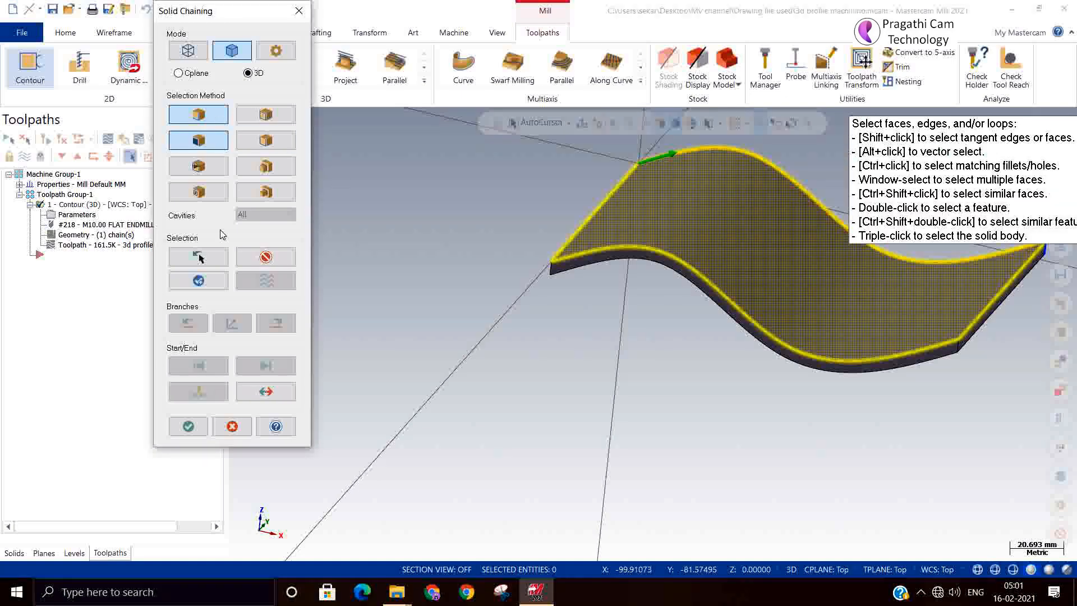
{"action": "left_click", "coordinate": [189, 428]}
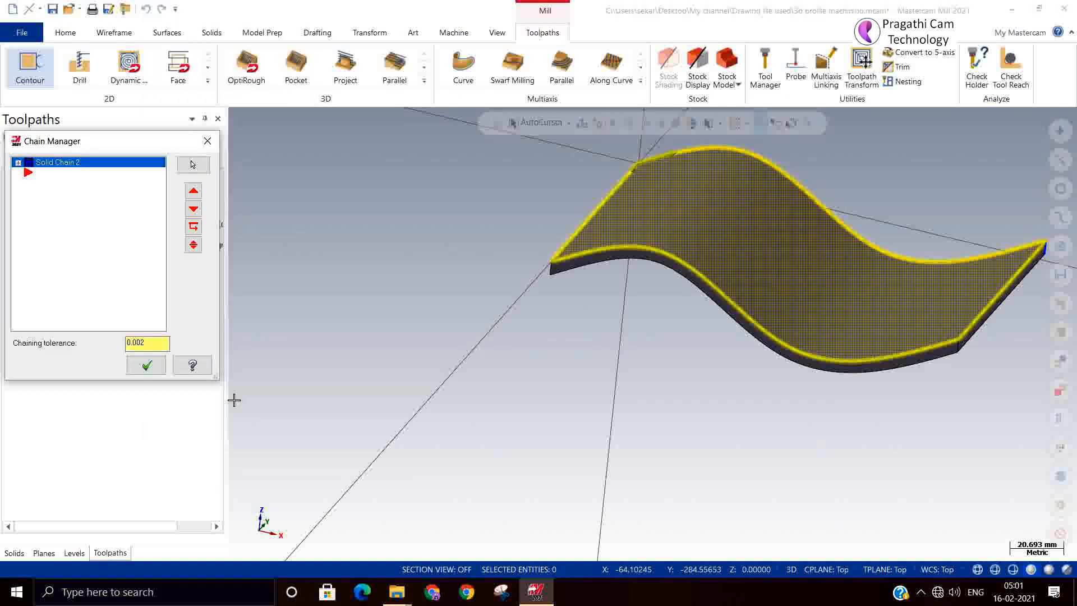
{"action": "left_click", "coordinate": [146, 365]}
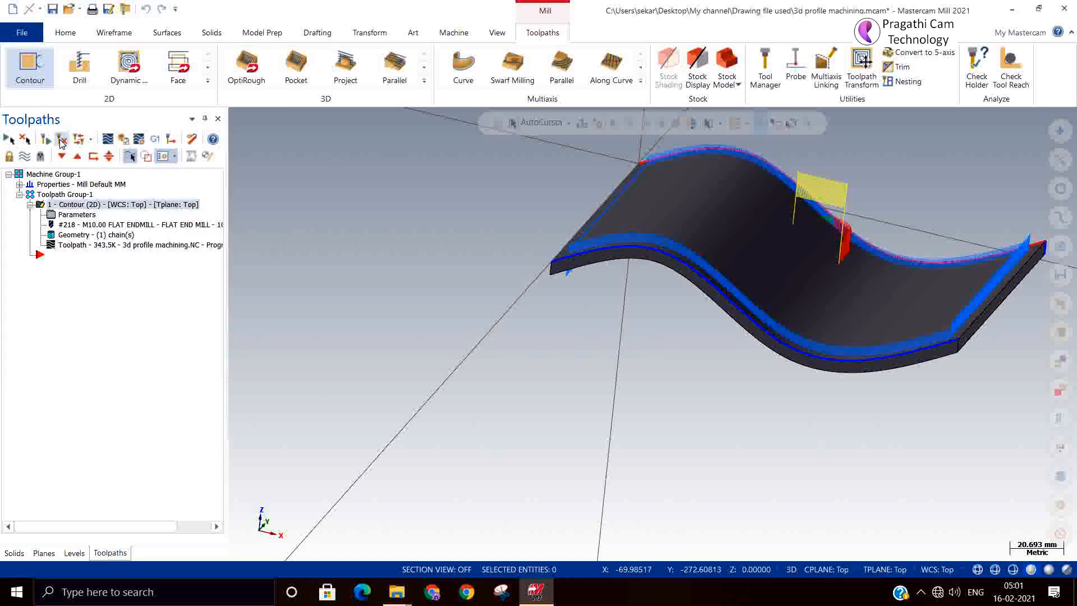
- Set the contour's compensation direction to Left and regenerate the toolpath around the plate's full perimeter
{"action": "middle_click_drag", "start_coordinate": [570, 367], "coordinate": [507, 387]}
{"action": "left_click", "coordinate": [64, 216]}
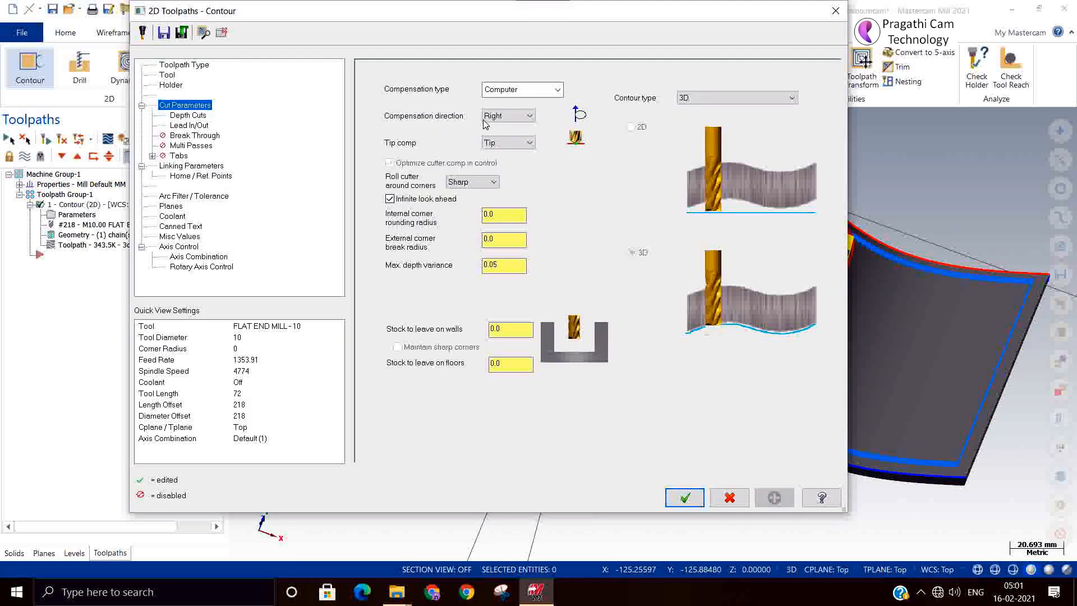
{"action": "left_click", "coordinate": [483, 120]}
{"action": "left_click", "coordinate": [493, 126]}
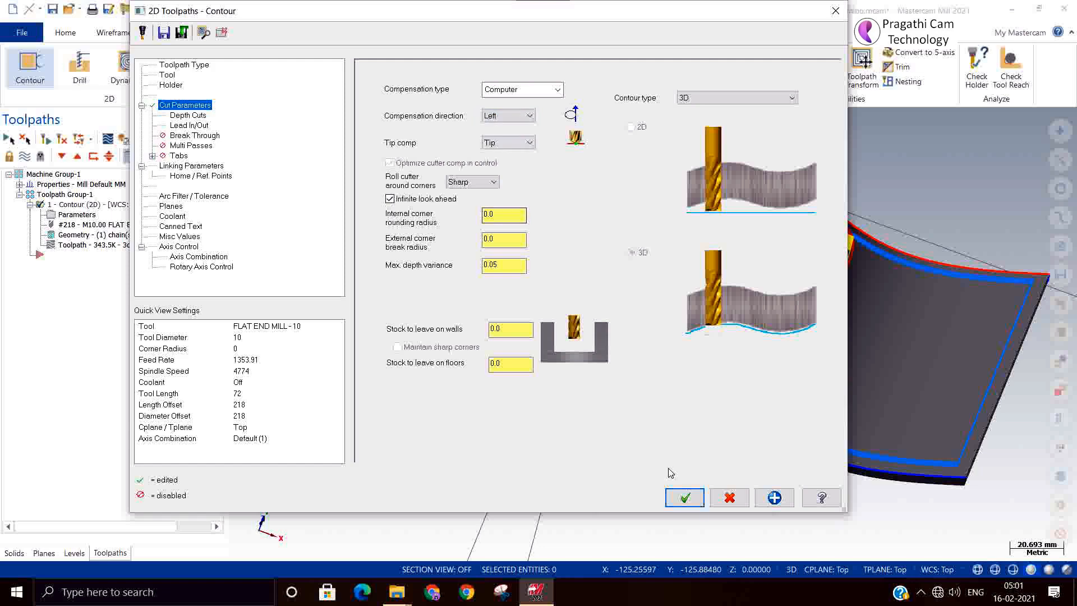
{"action": "left_click", "coordinate": [684, 497]}
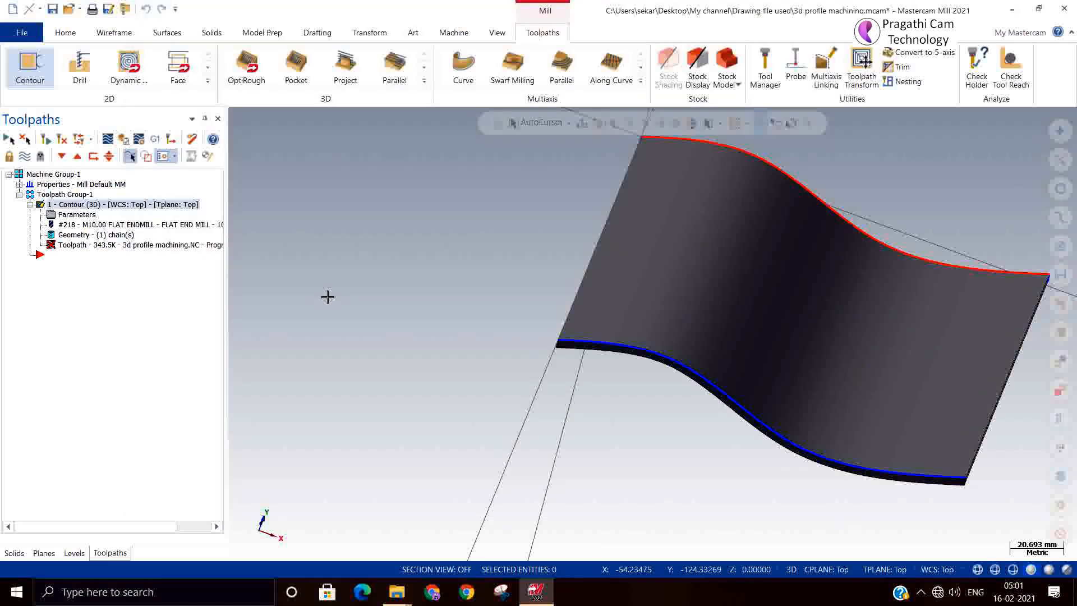
{"action": "left_click", "coordinate": [61, 157]}
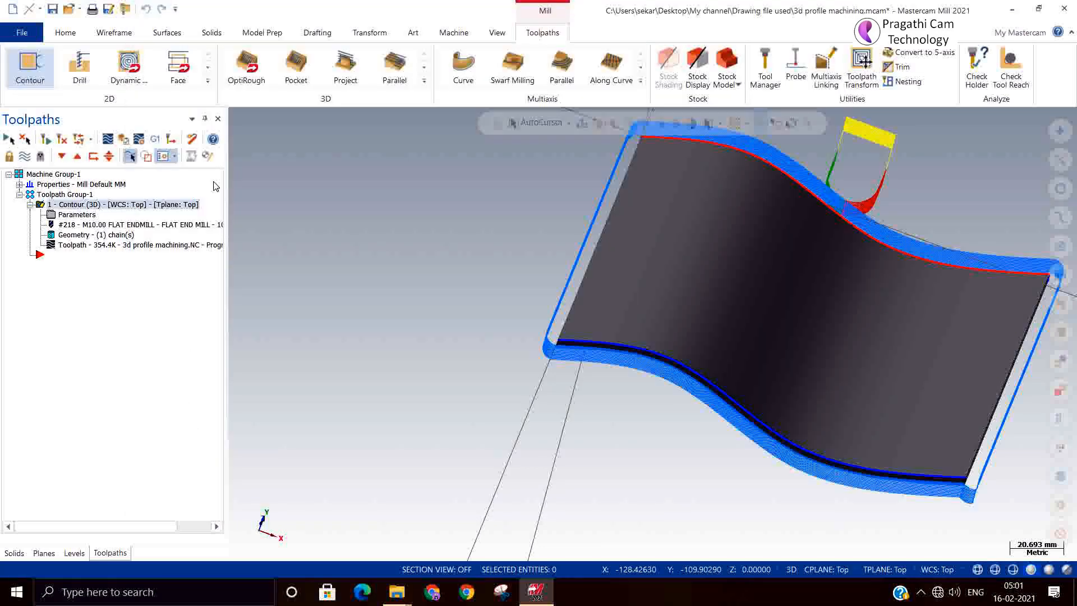
- Examine the perimeter contour toolpath from several angles, including the isometric view
{"action": "middle_click_drag", "start_coordinate": [471, 270], "coordinate": [443, 218]}
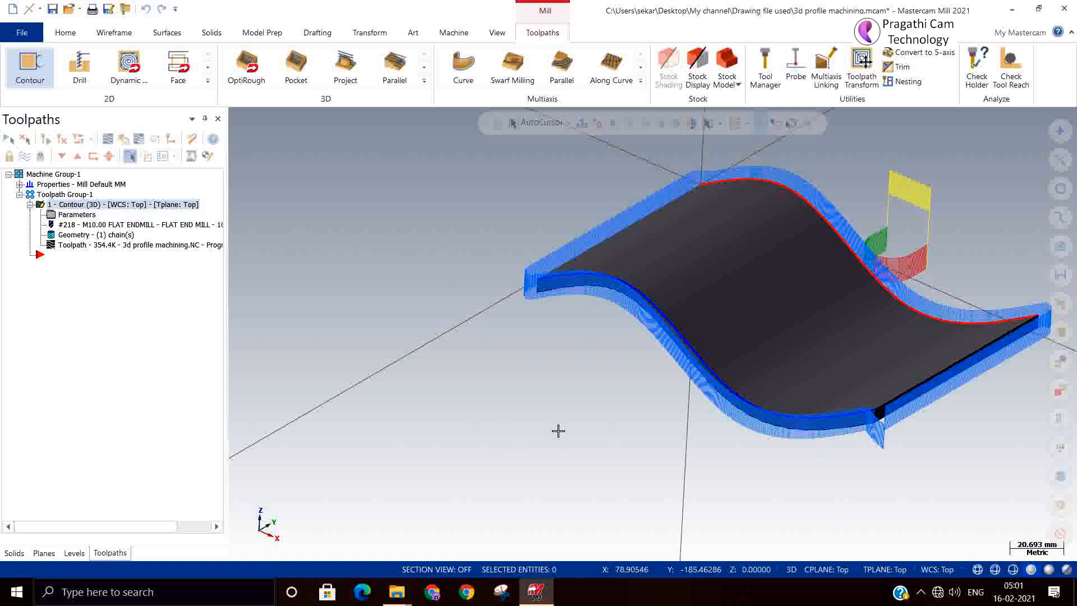
{"action": "mouse_move", "coordinate": [557, 453]}
{"action": "middle_mouse_down"}
{"action": "mouse_move", "coordinate": [562, 472]}
{"action": "mouse_move", "coordinate": [558, 413]}
{"action": "mouse_move", "coordinate": [504, 398]}
{"action": "mouse_move", "coordinate": [637, 392]}
{"action": "mouse_move", "coordinate": [662, 454]}
{"action": "mouse_move", "coordinate": [628, 444]}
{"action": "middle_mouse_up"}
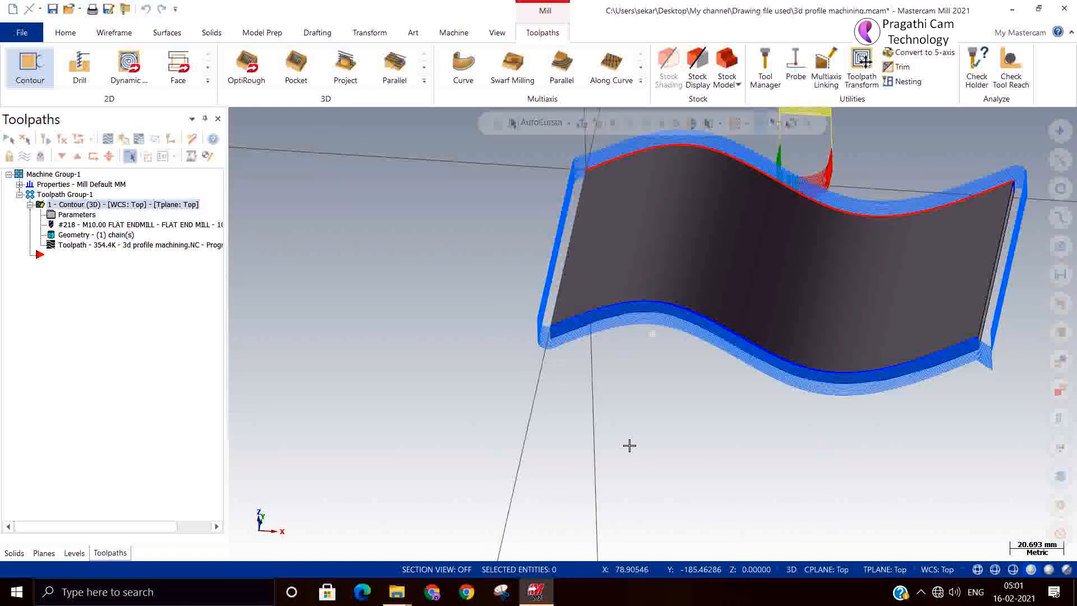
{"action": "right_click", "coordinate": [334, 252]}
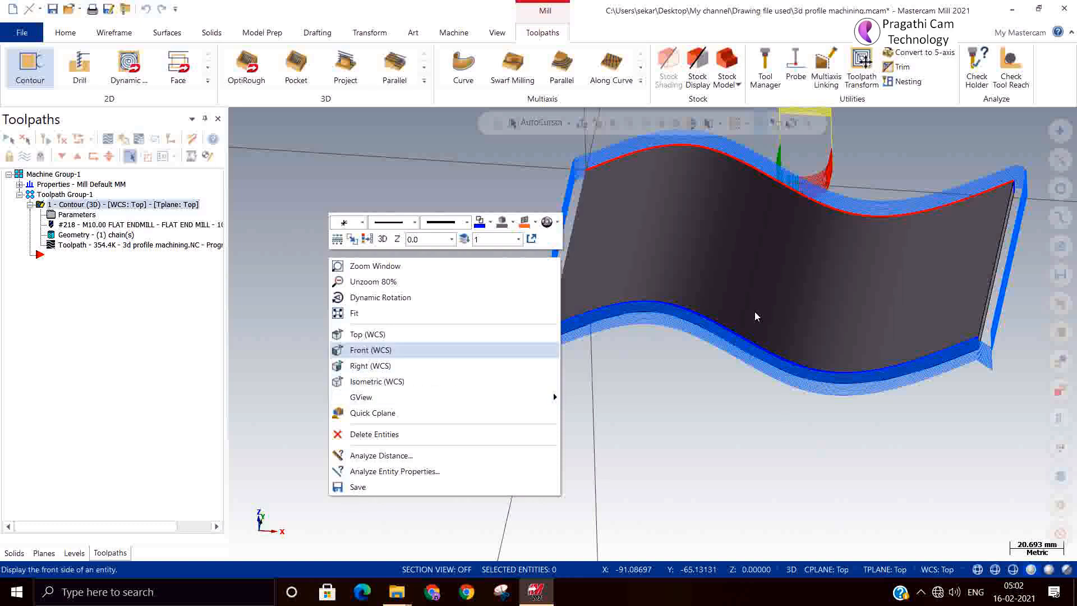
{"action": "left_click", "coordinate": [373, 383]}
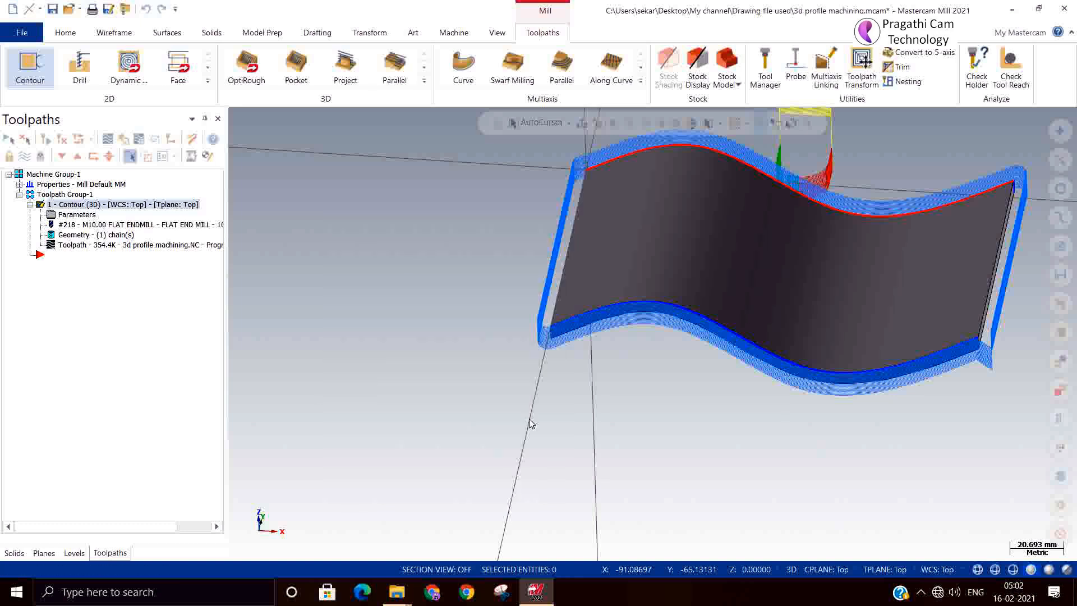
{"action": "right_click", "coordinate": [271, 341]}
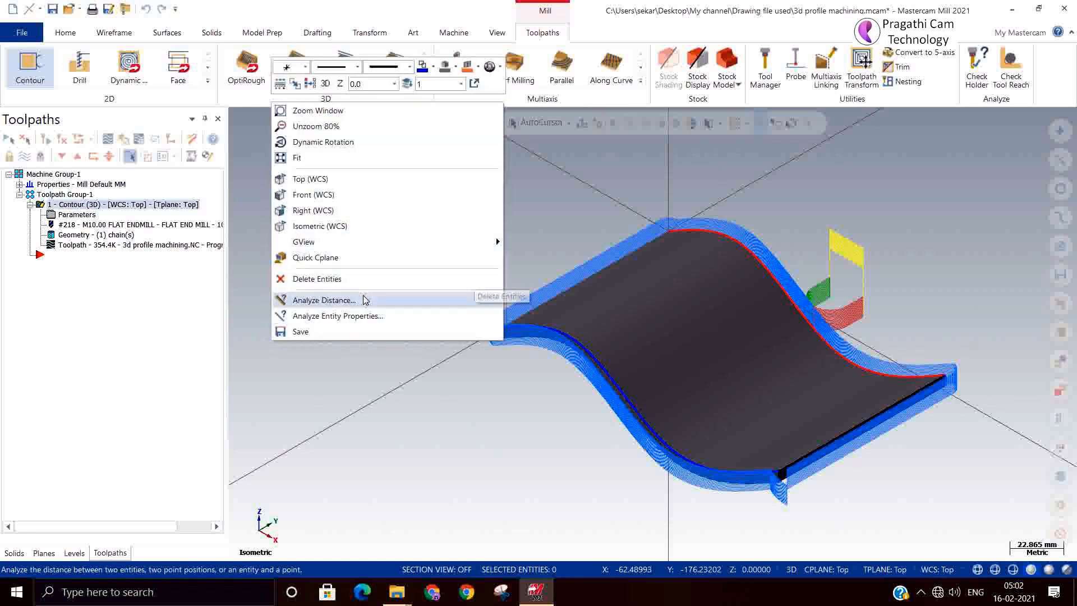
{"action": "left_click", "coordinate": [339, 385]}
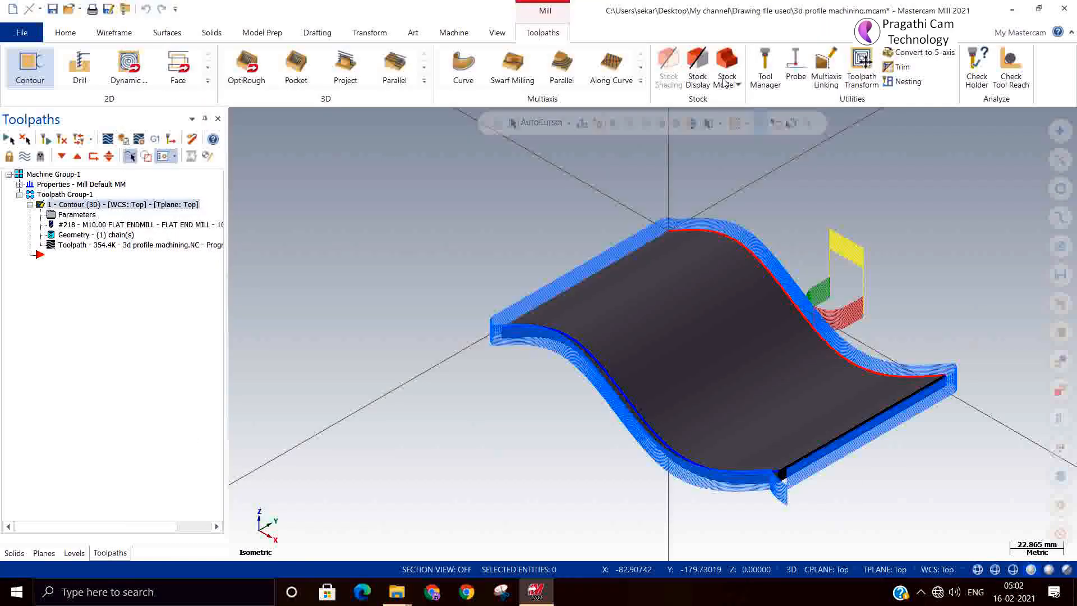
{"action": "left_click", "coordinate": [836, 10]}
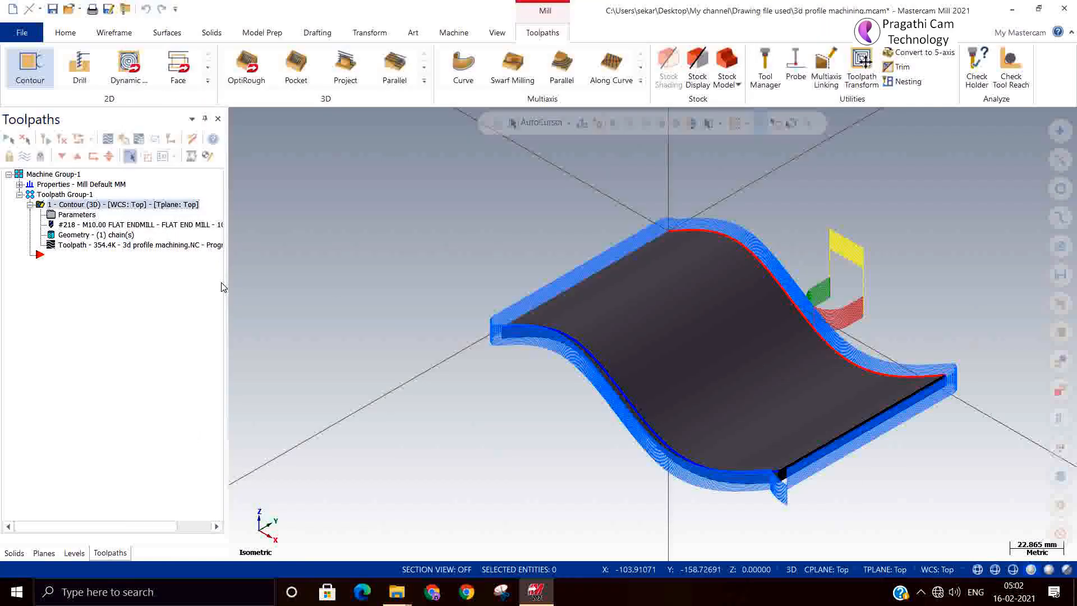
- Review the contour operation's chain list, cut parameters and available contour types, leaving the settings as they are
{"action": "left_click", "coordinate": [73, 235]}
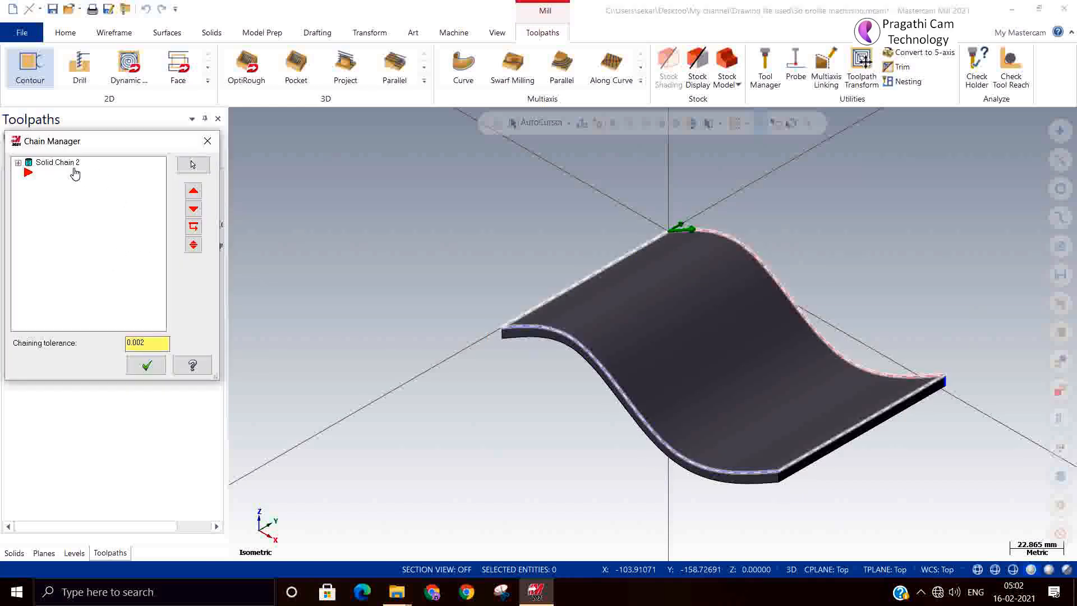
{"action": "left_click", "coordinate": [75, 174]}
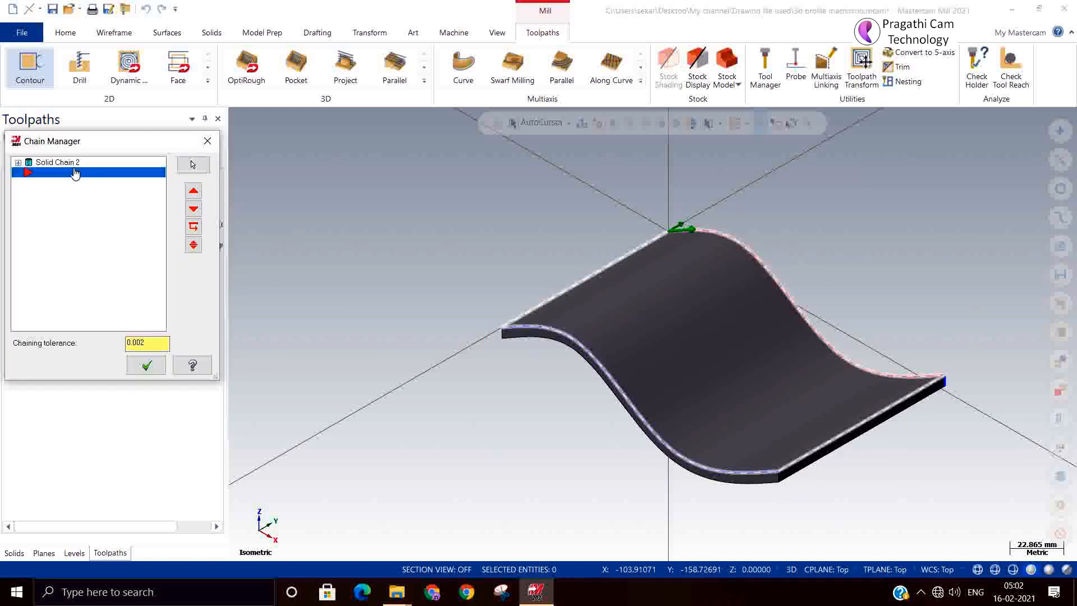
{"action": "left_click", "coordinate": [147, 365]}
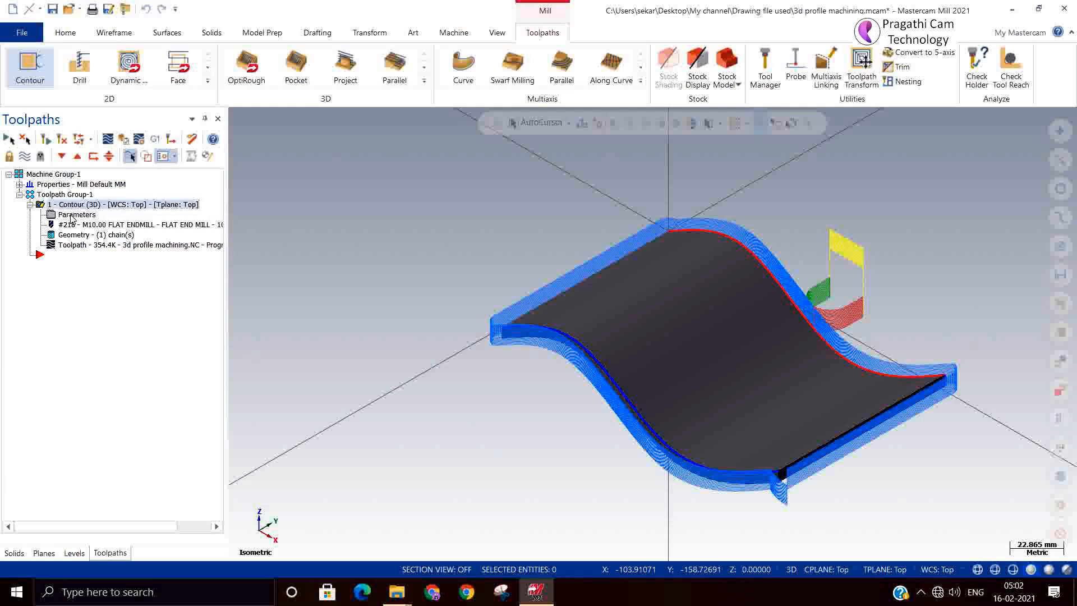
{"action": "left_click", "coordinate": [72, 219]}
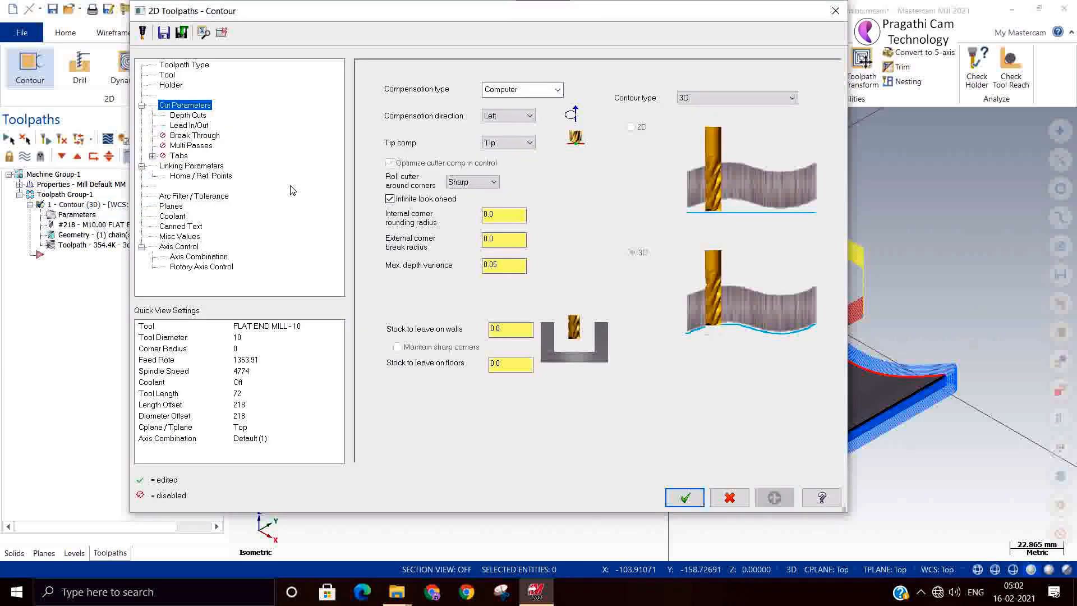
{"action": "left_click", "coordinate": [733, 99]}
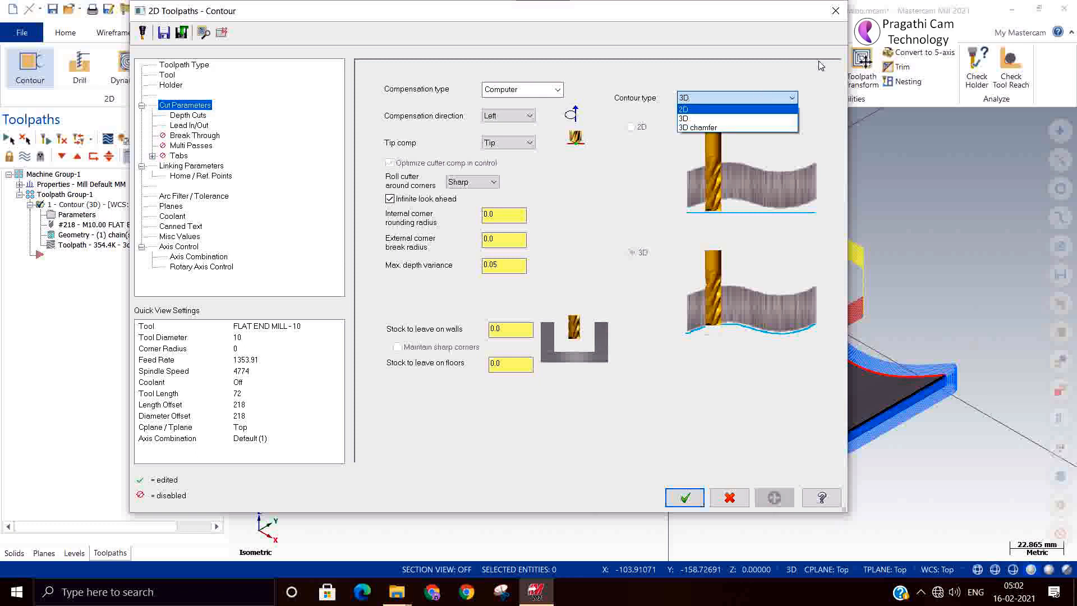
{"action": "left_click", "coordinate": [839, 14]}
{"action": "left_click", "coordinate": [837, 13]}
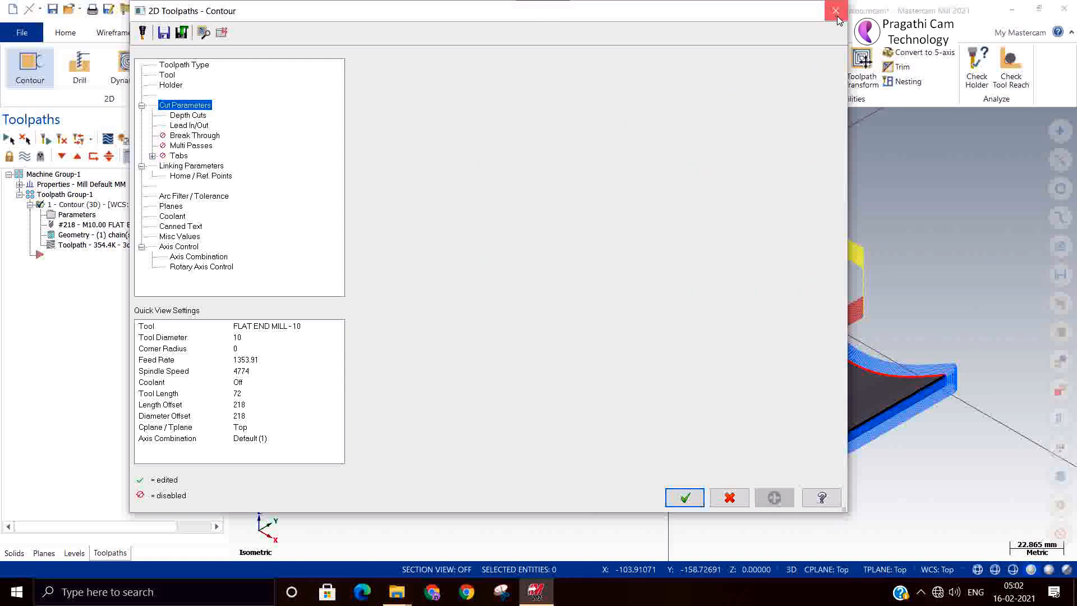
- Delete the top-face solid chain from the contour operation's geometry
{"action": "left_click", "coordinate": [72, 236]}
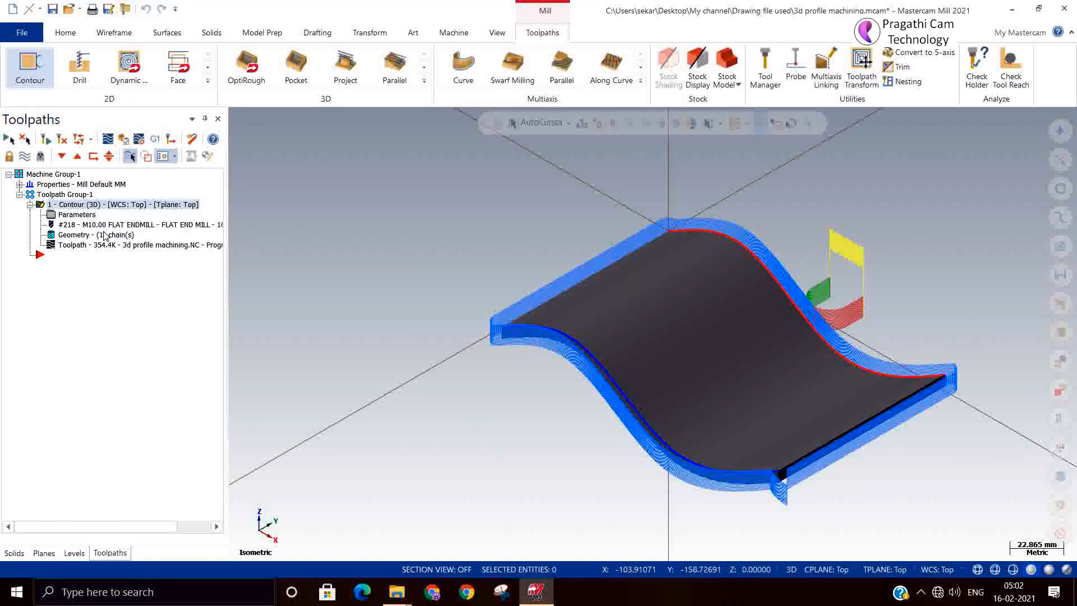
{"action": "left_click", "coordinate": [67, 169]}
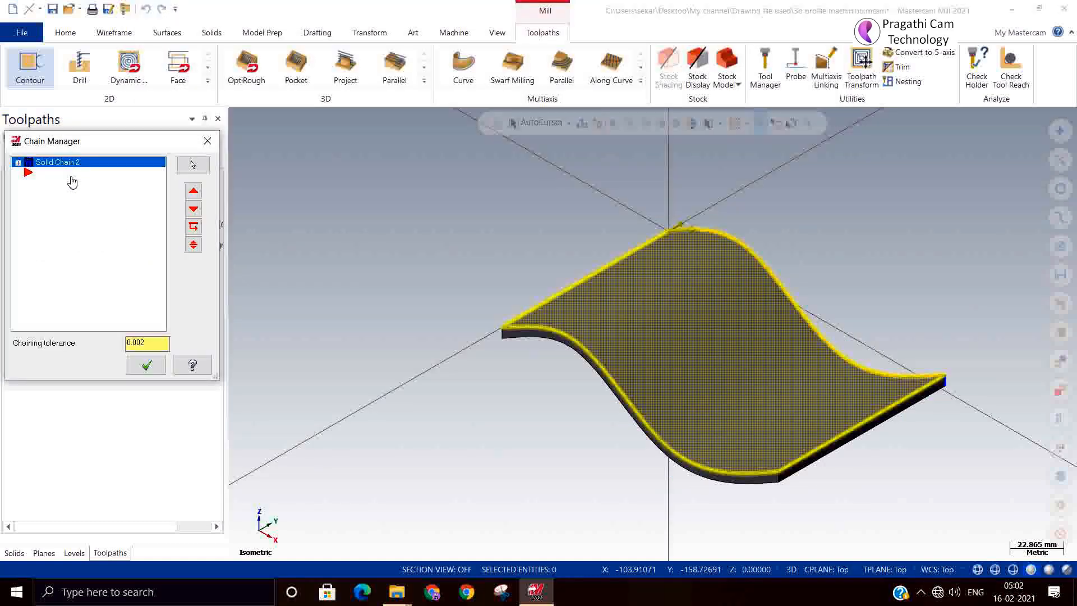
{"action": "right_click", "coordinate": [75, 184]}
{"action": "left_click", "coordinate": [77, 185]}
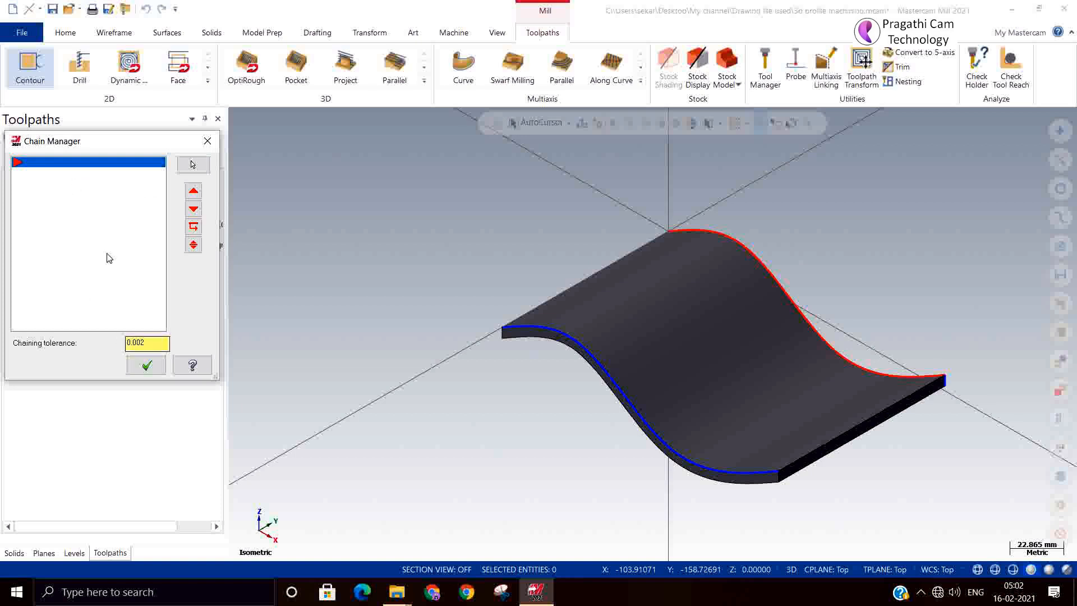
- Add the plate's front upper edge as a solid chain for the contour operation and regenerate the toolpath
{"action": "right_click", "coordinate": [88, 217]}
{"action": "left_click", "coordinate": [126, 237]}
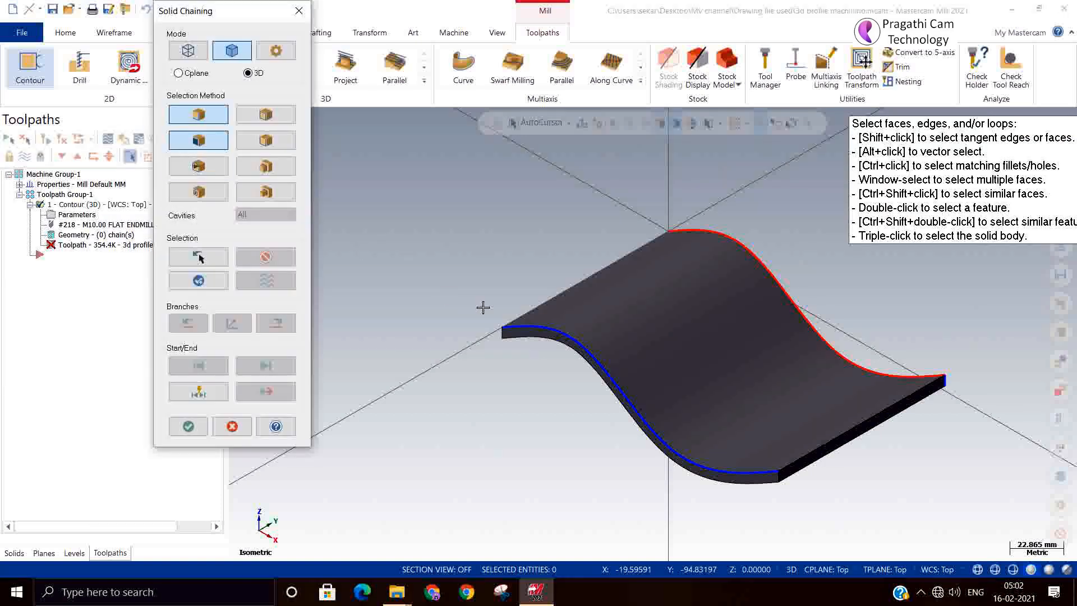
{"action": "left_click", "coordinate": [524, 325]}
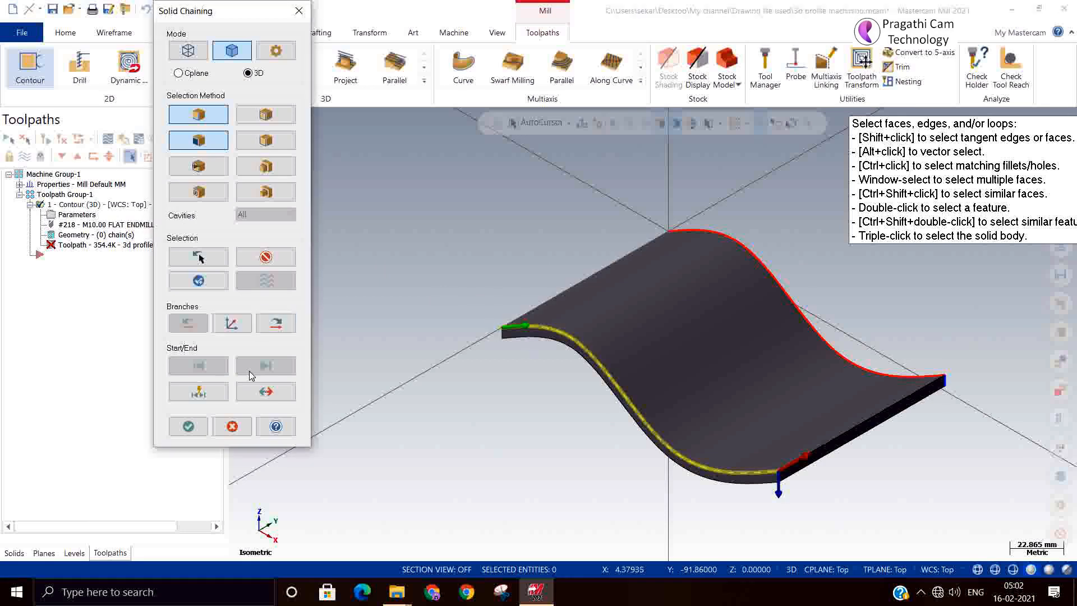
{"action": "left_click", "coordinate": [190, 427]}
{"action": "left_click", "coordinate": [151, 367]}
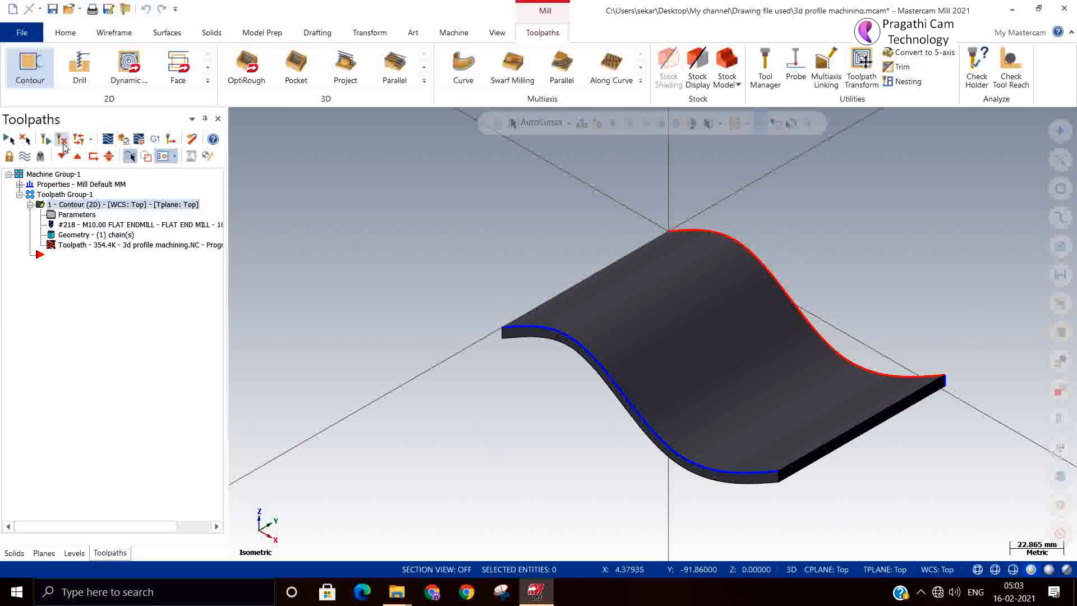
{"action": "left_click", "coordinate": [46, 140]}
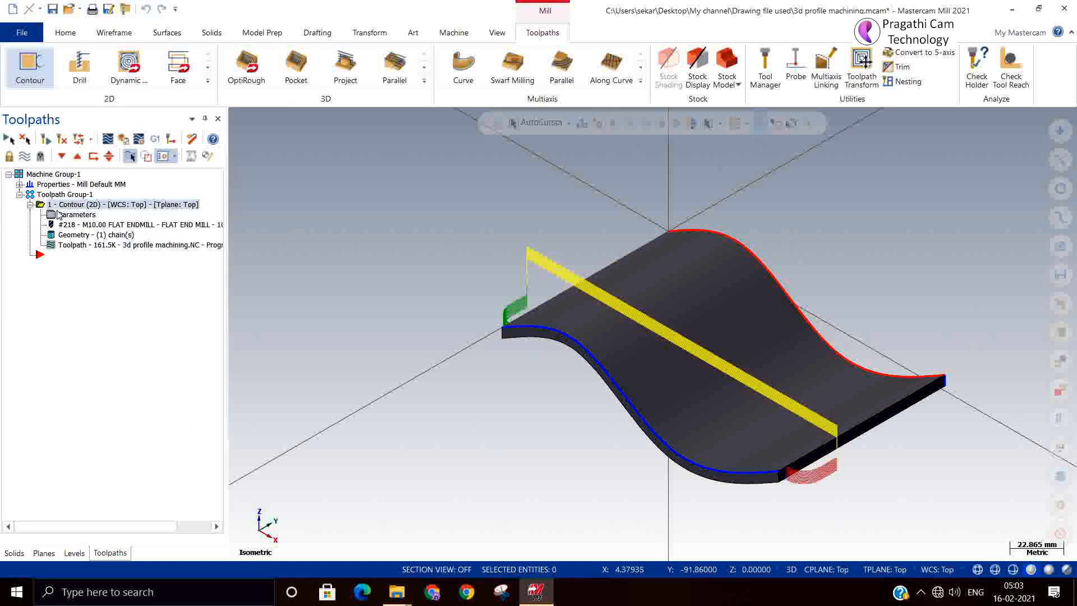
- Set the compensation direction to Right for the front-edge contour, regenerate the toolpath and inspect it
{"action": "left_click", "coordinate": [83, 214]}
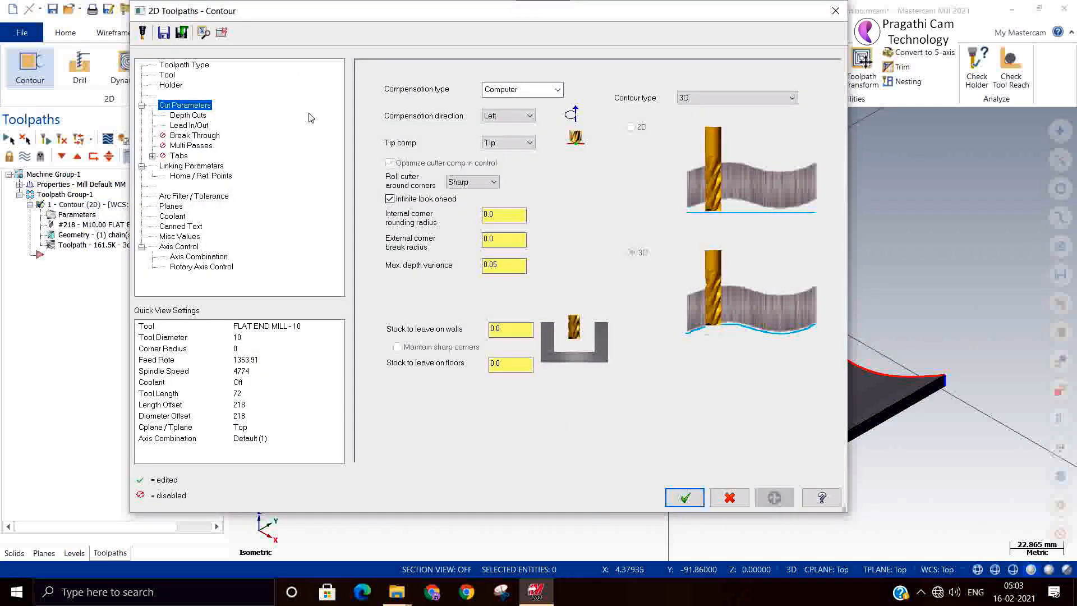
{"action": "left_click", "coordinate": [493, 119]}
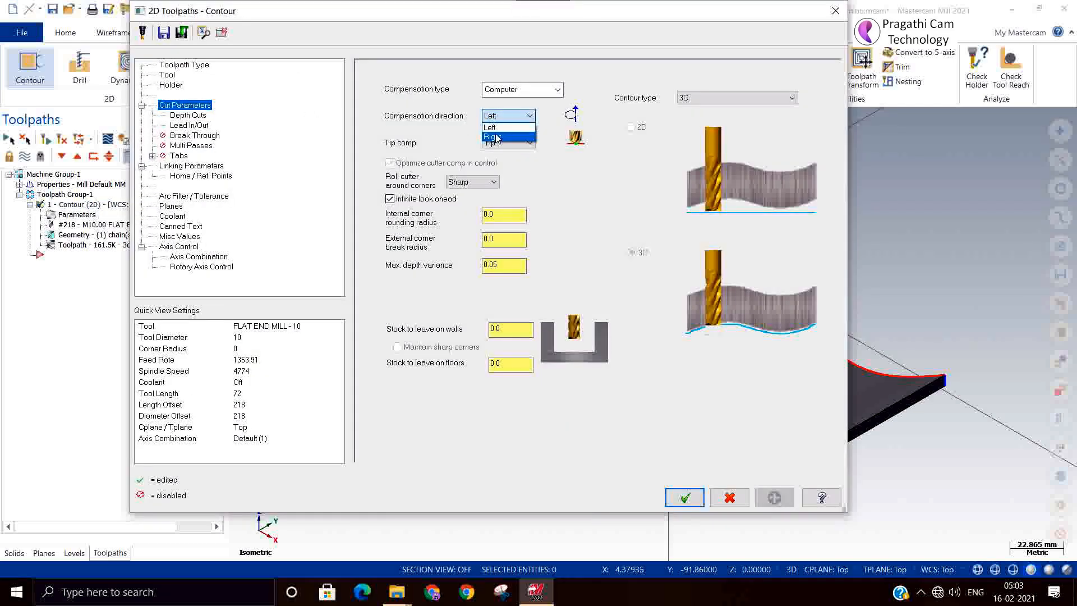
{"action": "left_click", "coordinate": [497, 130]}
{"action": "left_click", "coordinate": [684, 497]}
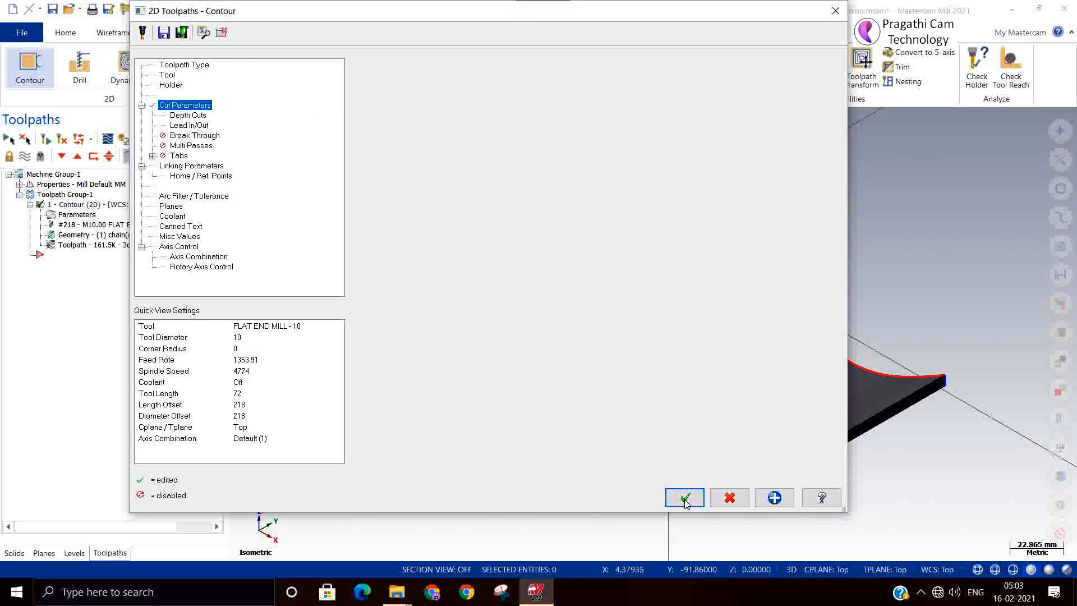
{"action": "left_click", "coordinate": [62, 139]}
{"action": "mouse_move", "coordinate": [663, 385]}
{"action": "middle_mouse_down"}
{"action": "mouse_move", "coordinate": [662, 342]}
{"action": "mouse_move", "coordinate": [650, 371]}
{"action": "mouse_move", "coordinate": [662, 384]}
{"action": "middle_mouse_up"}
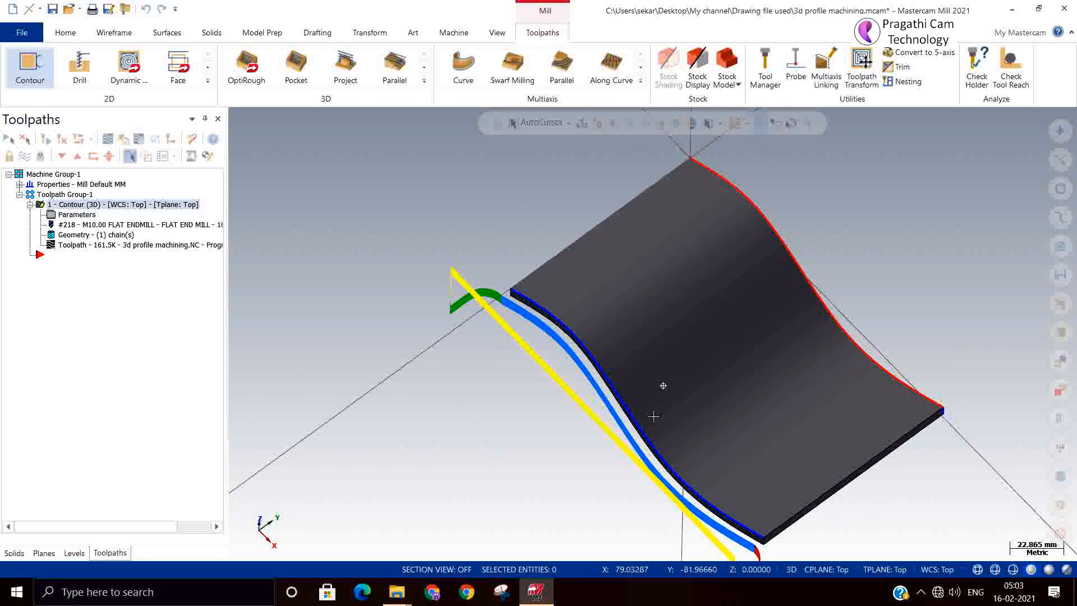
- Duplicate the 3D contour operation within Toolpath Group-1 by copying and pasting it
{"action": "left_click", "coordinate": [31, 205]}
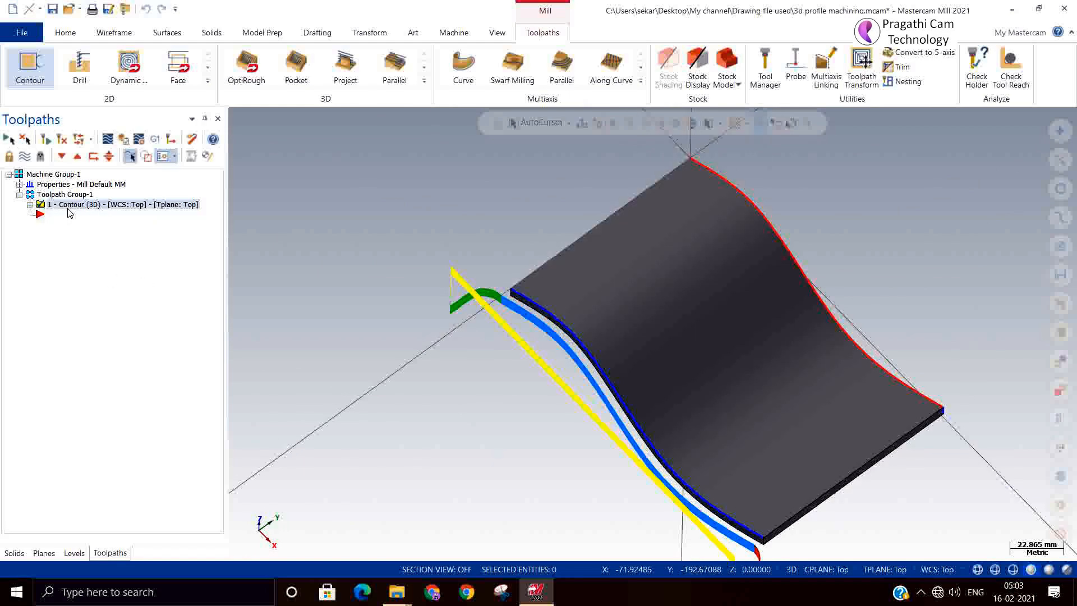
{"action": "right_click", "coordinate": [68, 212]}
{"action": "left_click", "coordinate": [121, 319]}
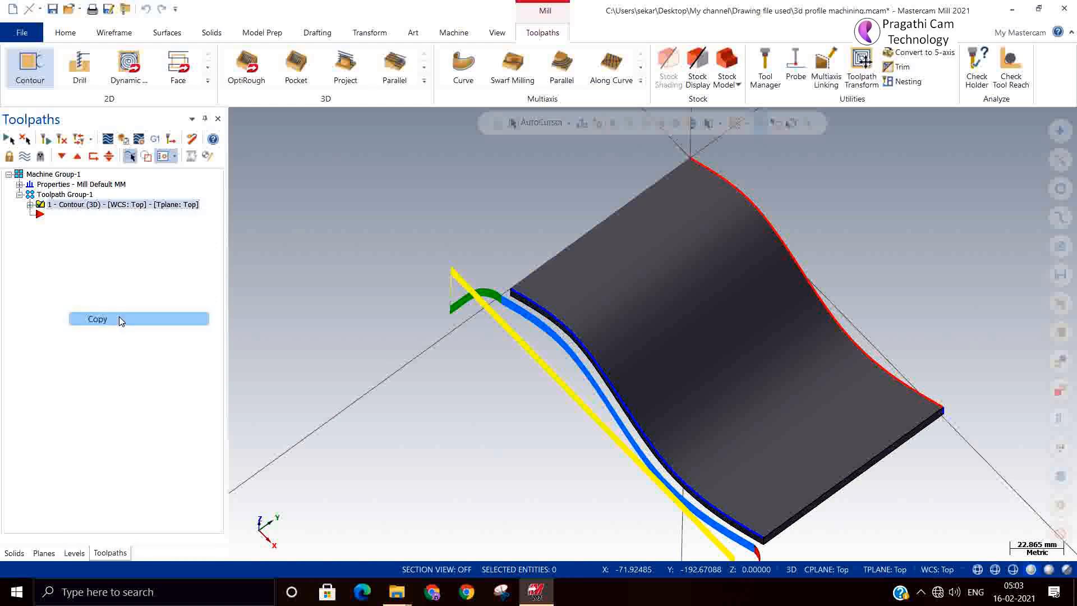
{"action": "right_click", "coordinate": [43, 288]}
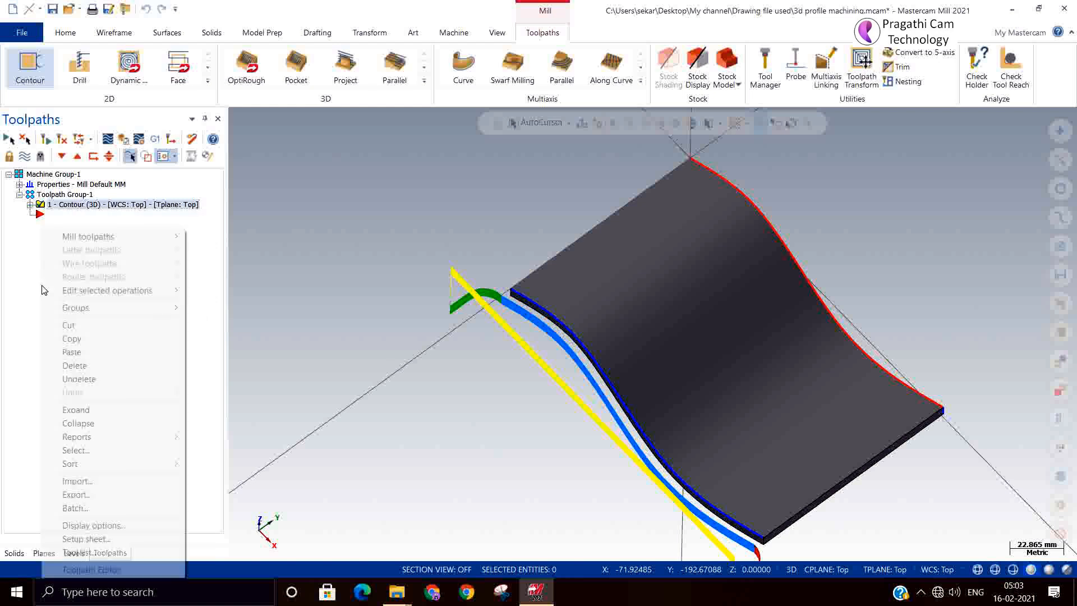
{"action": "left_click", "coordinate": [94, 352]}
- Change the copied operation's contour type to 3D chamfer, keeping the chamfer width at 1.0
{"action": "left_click", "coordinate": [30, 215]}
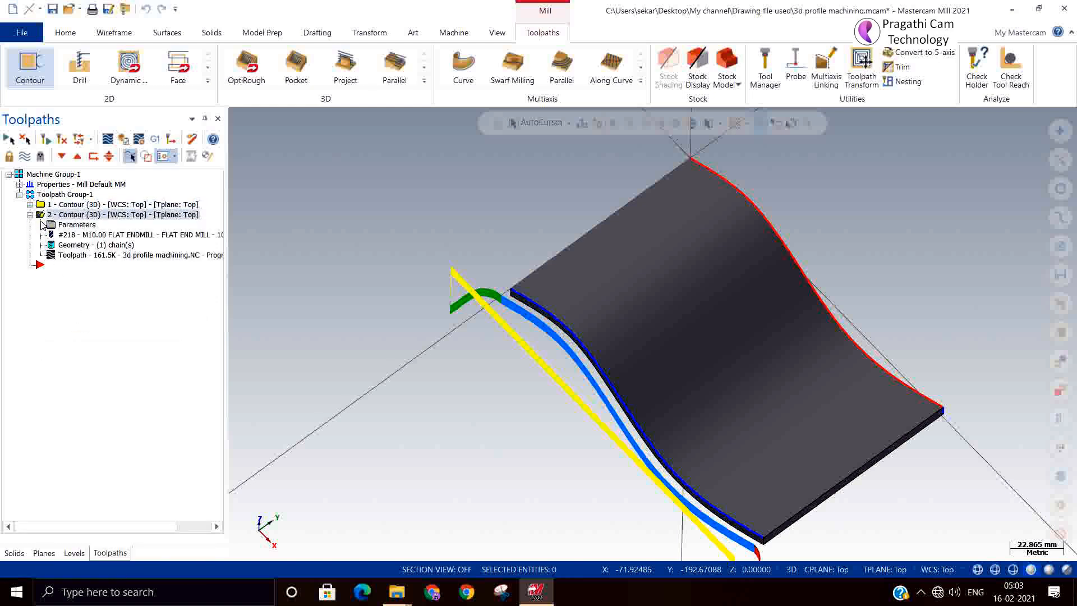
{"action": "left_click", "coordinate": [69, 226]}
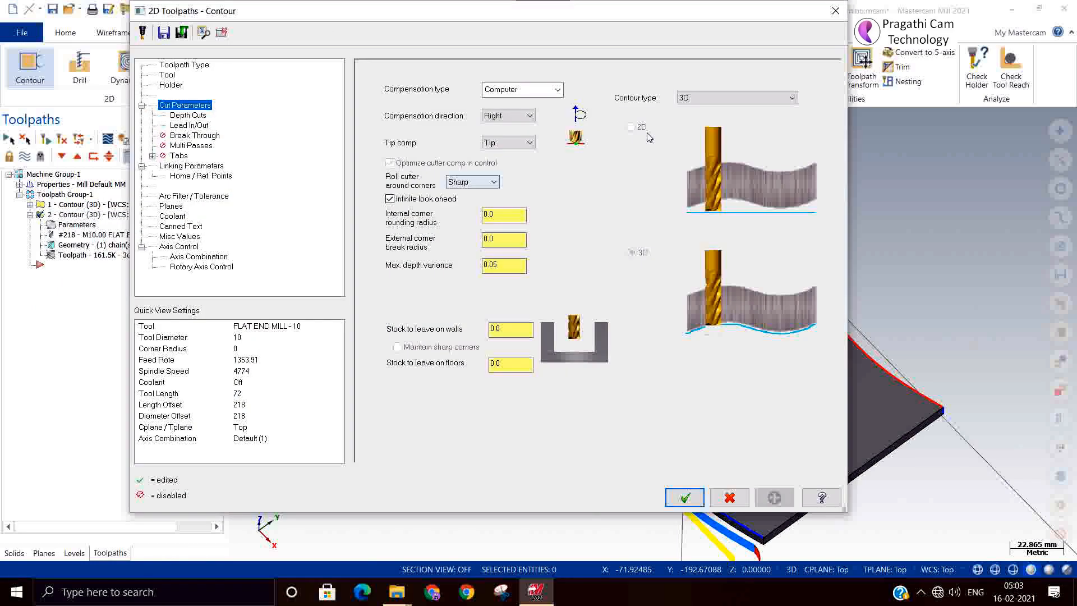
{"action": "left_click", "coordinate": [729, 100]}
{"action": "left_click", "coordinate": [709, 128]}
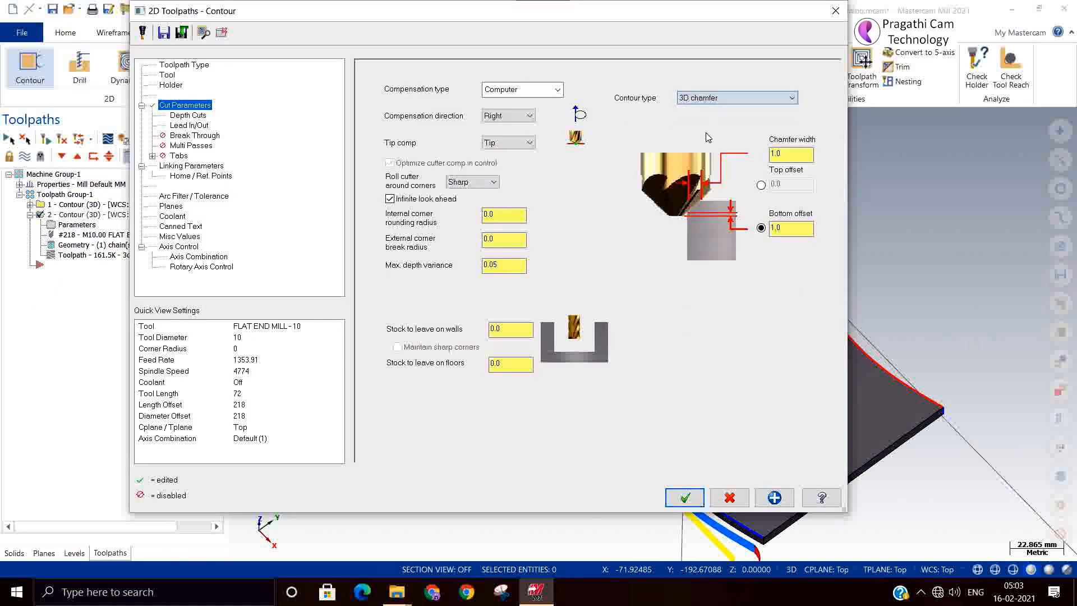
{"action": "left_click", "coordinate": [787, 152]}
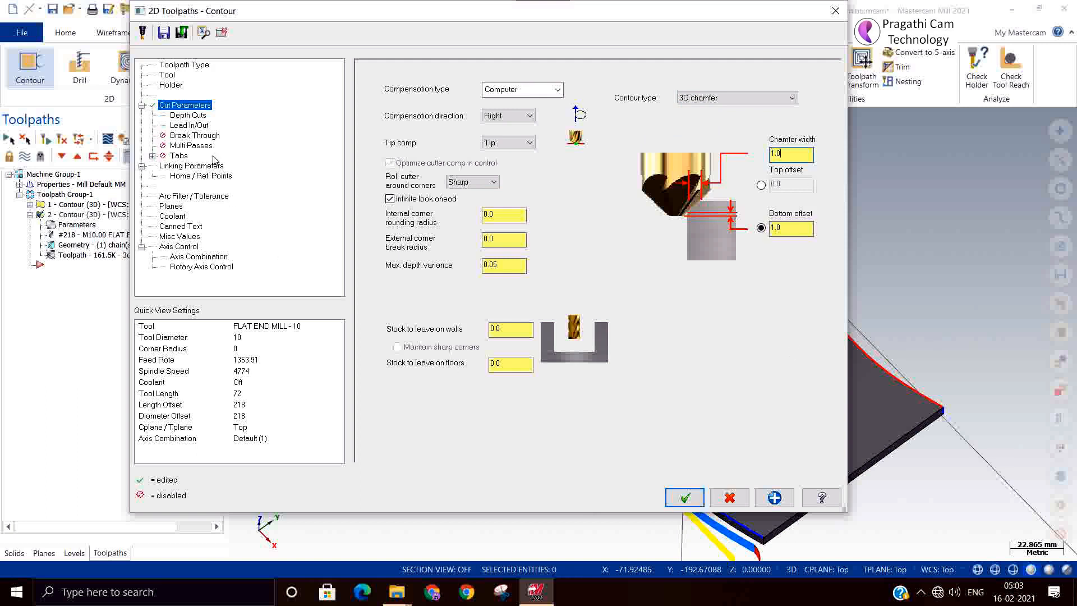
- Set the chamfer operation's linking depth to 0 and turn off its depth cuts
{"action": "left_click", "coordinate": [200, 167]}
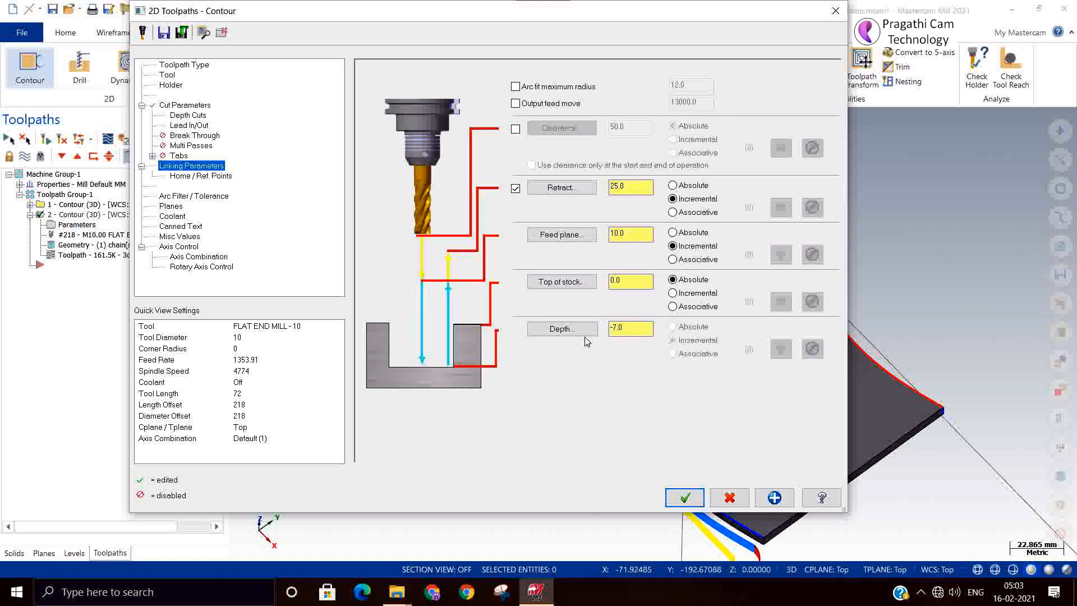
{"action": "left_click_drag", "start_coordinate": [638, 329], "coordinate": [473, 290]}
{"action": "type", "text": "0"}
{"action": "left_click", "coordinate": [186, 116]}
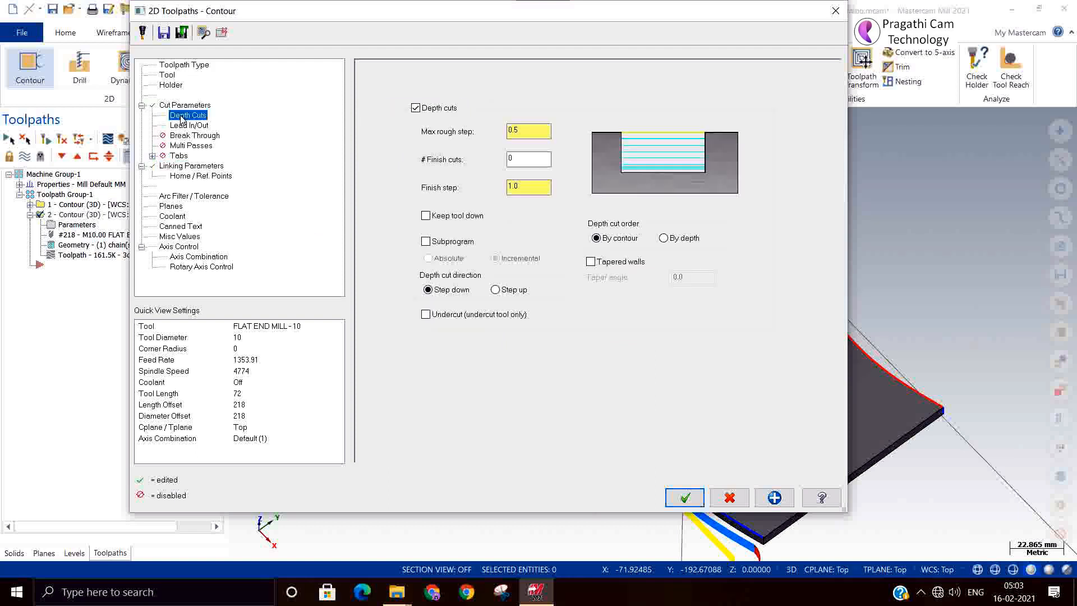
{"action": "left_click", "coordinate": [437, 108]}
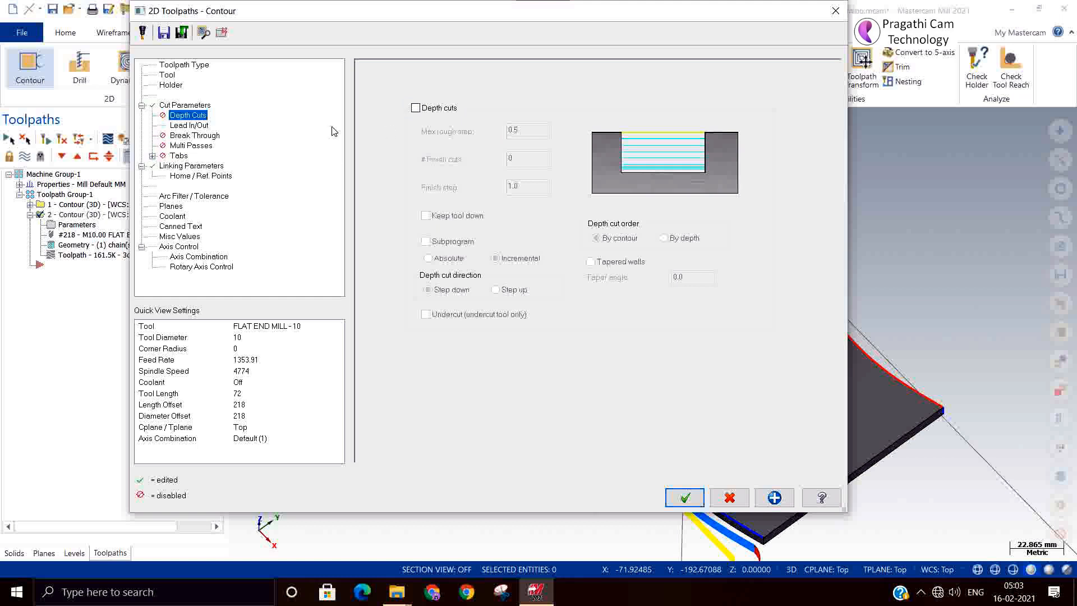
- Enable multi passes with 4 rough passes at 0.25 spacing and try to regenerate the chamfer toolpath
{"action": "left_click", "coordinate": [189, 146]}
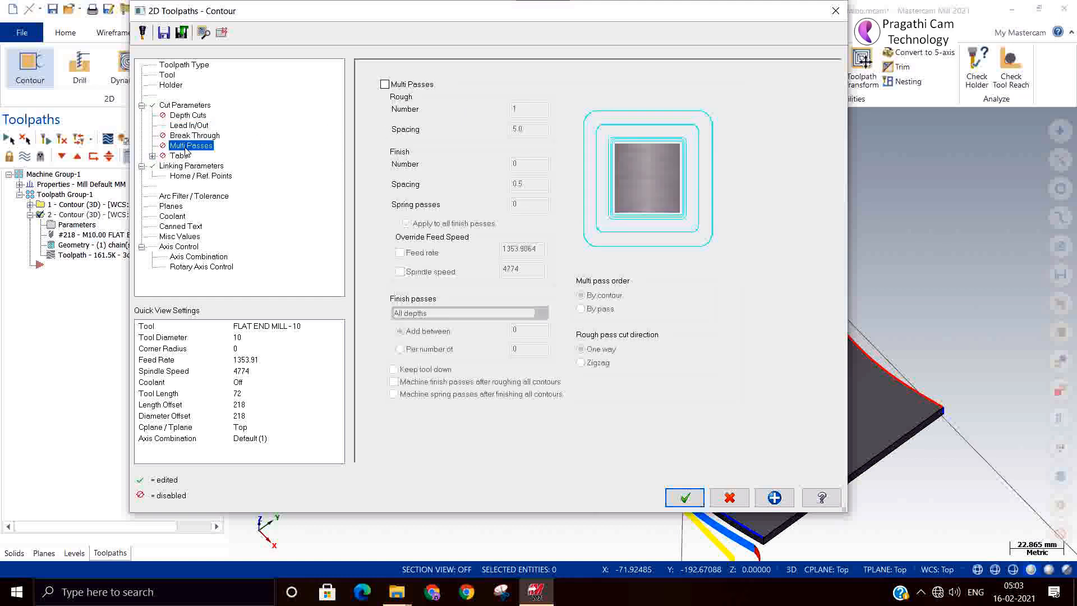
{"action": "left_click", "coordinate": [385, 85]}
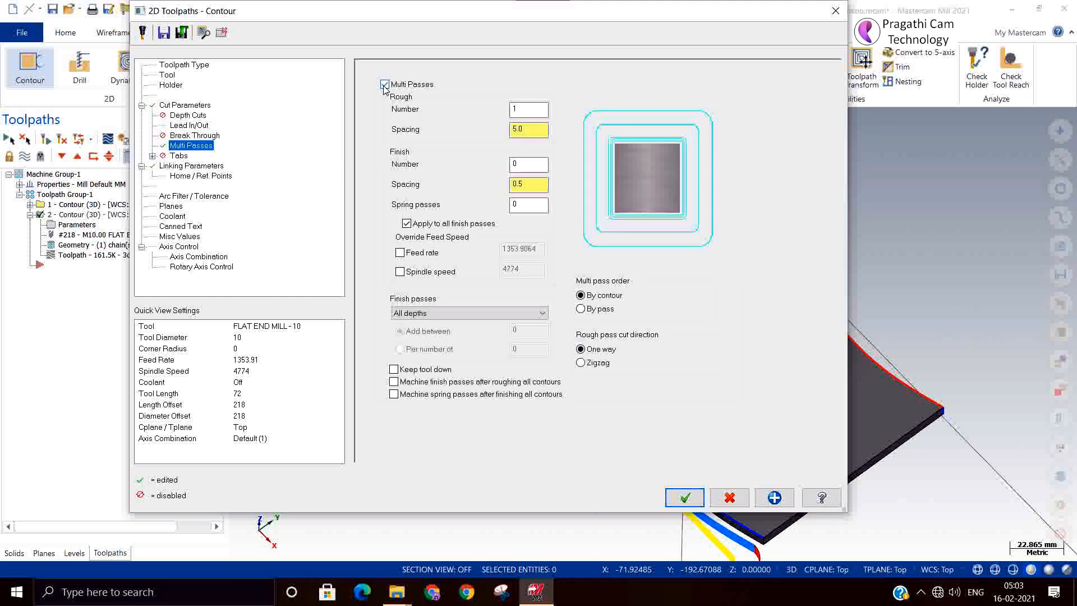
{"action": "key", "text": "Tab"}
{"action": "double_click", "coordinate": [530, 131]}
{"action": "type", "text": "0.25"}
{"action": "double_click", "coordinate": [519, 109]}
{"action": "type", "text": "4"}
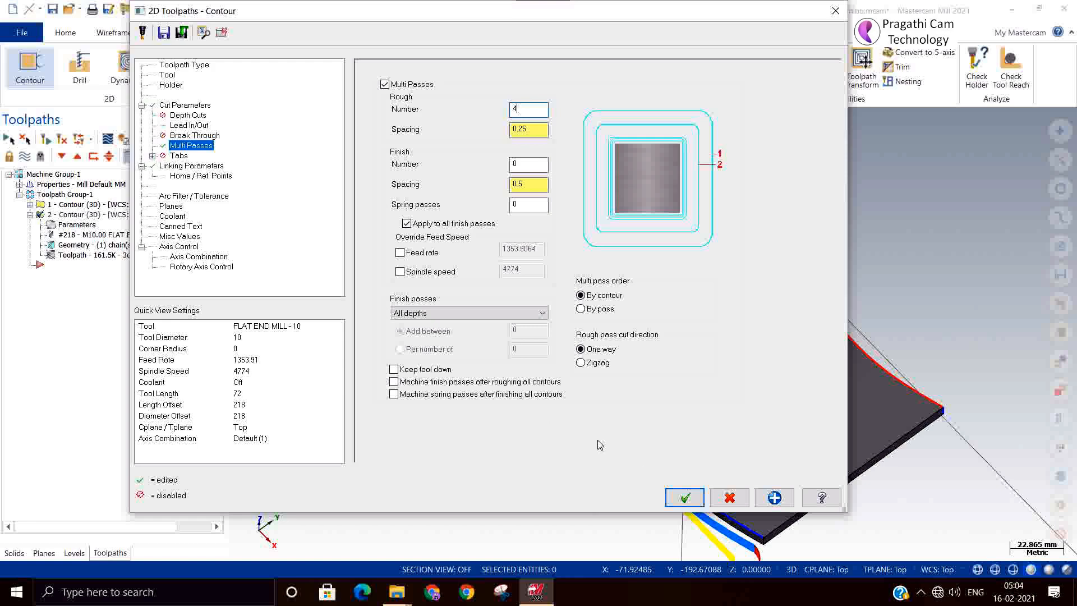
{"action": "left_click", "coordinate": [684, 497]}
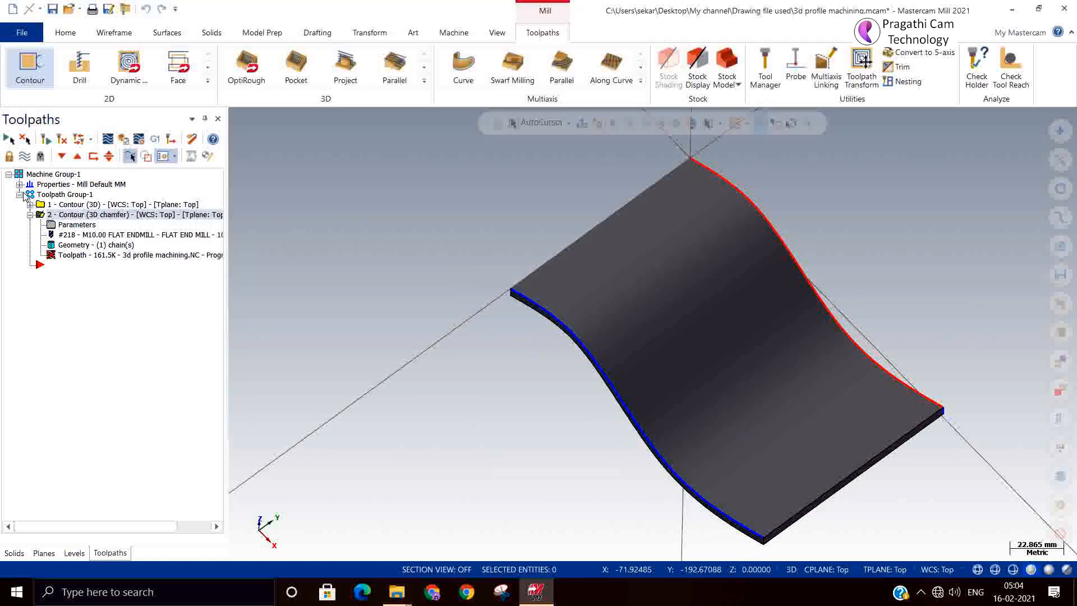
{"action": "left_click", "coordinate": [61, 140]}
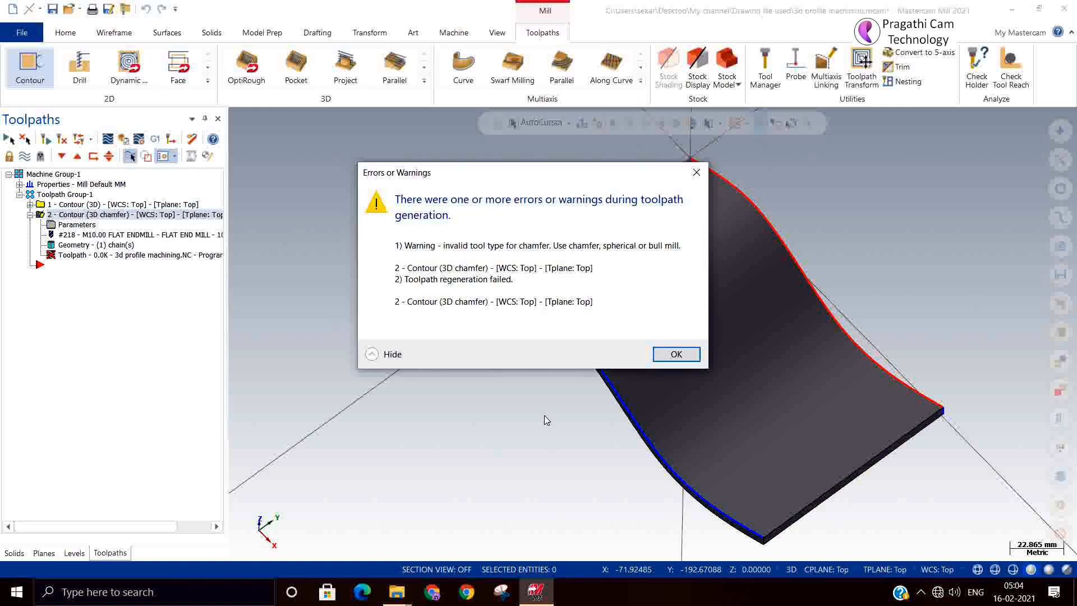
{"action": "left_click", "coordinate": [671, 359]}
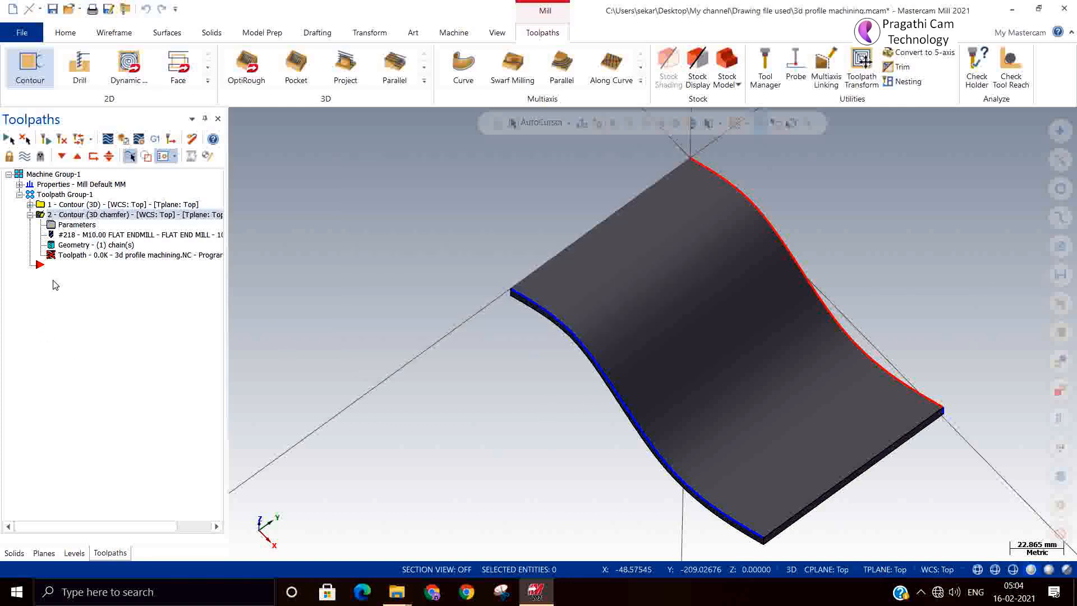
- Filter the tool library to chamfer mills and assign tool 244, CHAMFER MILL 10/90DEG, to the chamfer operation
{"action": "left_click", "coordinate": [51, 225]}
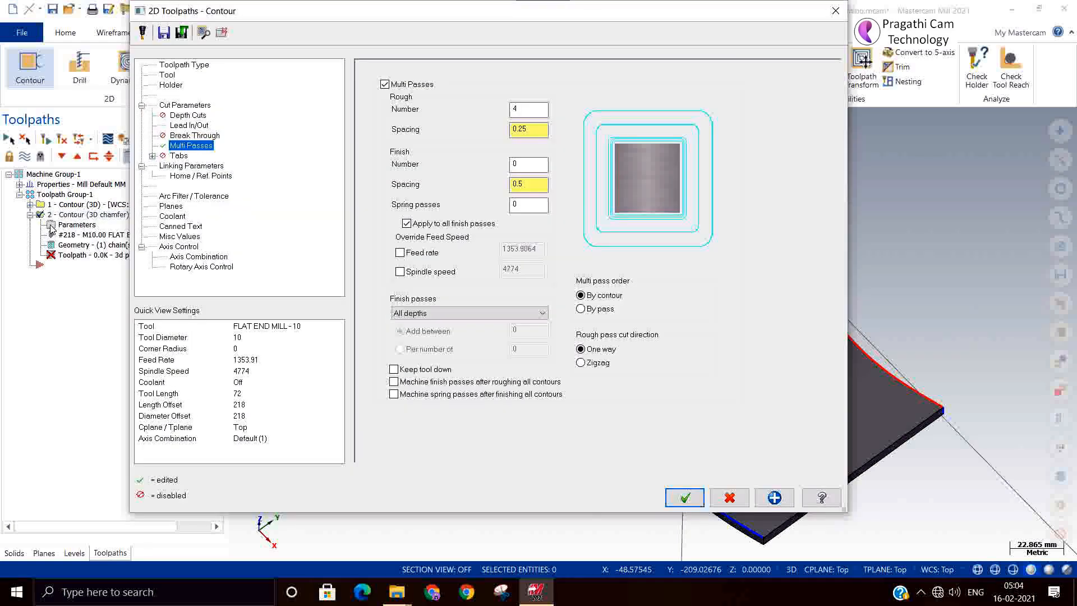
{"action": "left_click", "coordinate": [168, 76]}
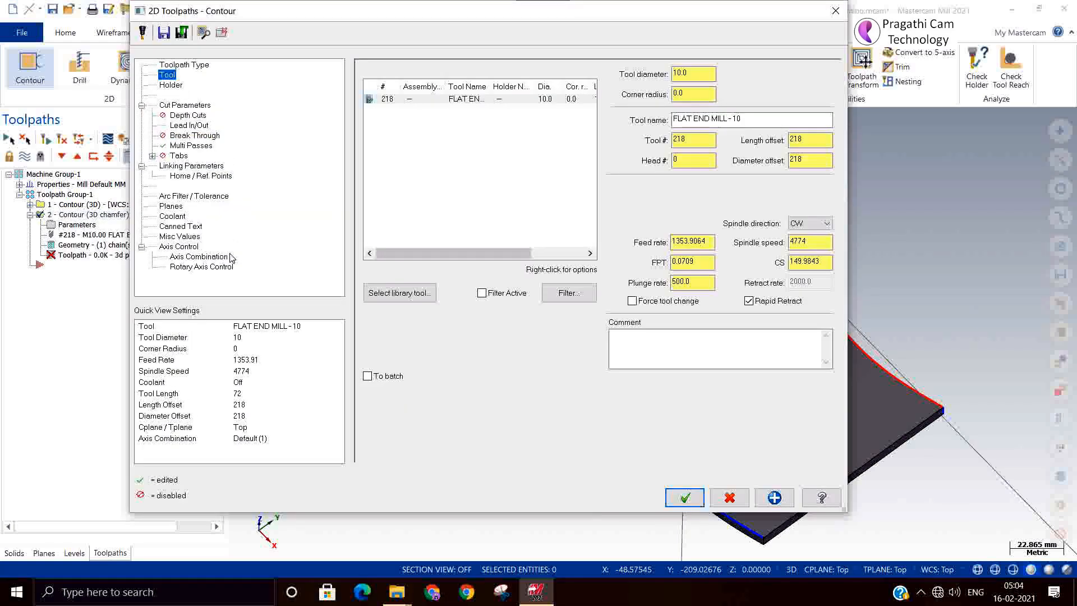
{"action": "left_click", "coordinate": [391, 294]}
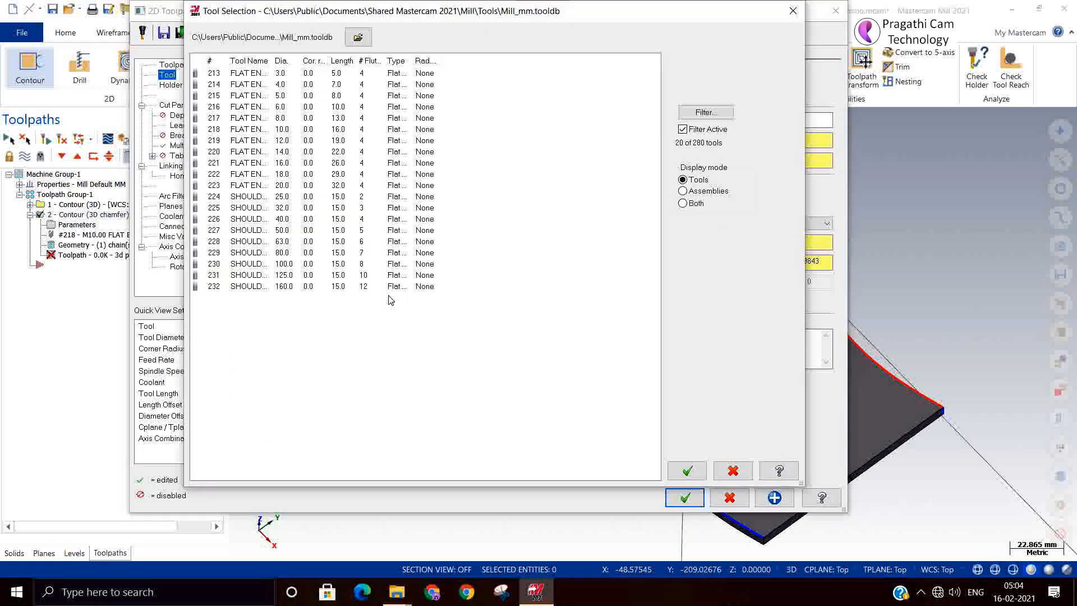
{"action": "left_click", "coordinate": [357, 37]}
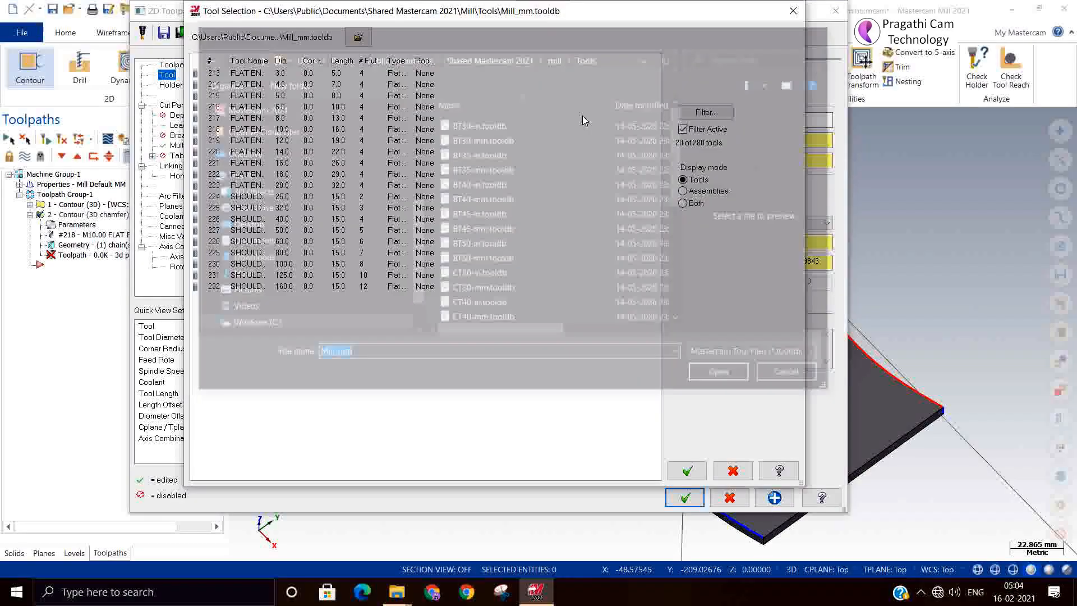
{"action": "left_click", "coordinate": [826, 32]}
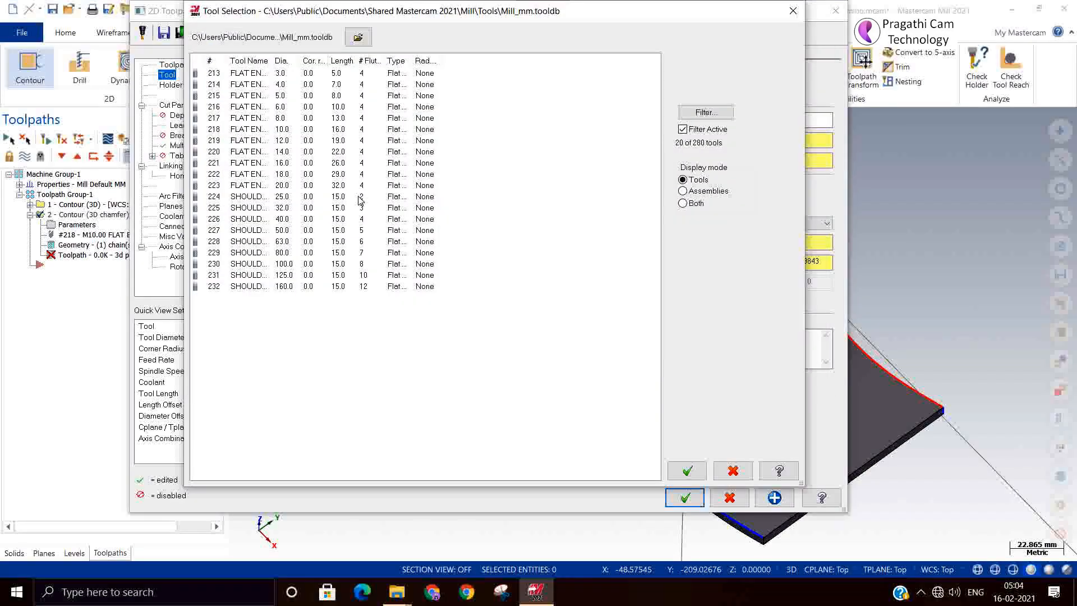
{"action": "left_click", "coordinate": [708, 117]}
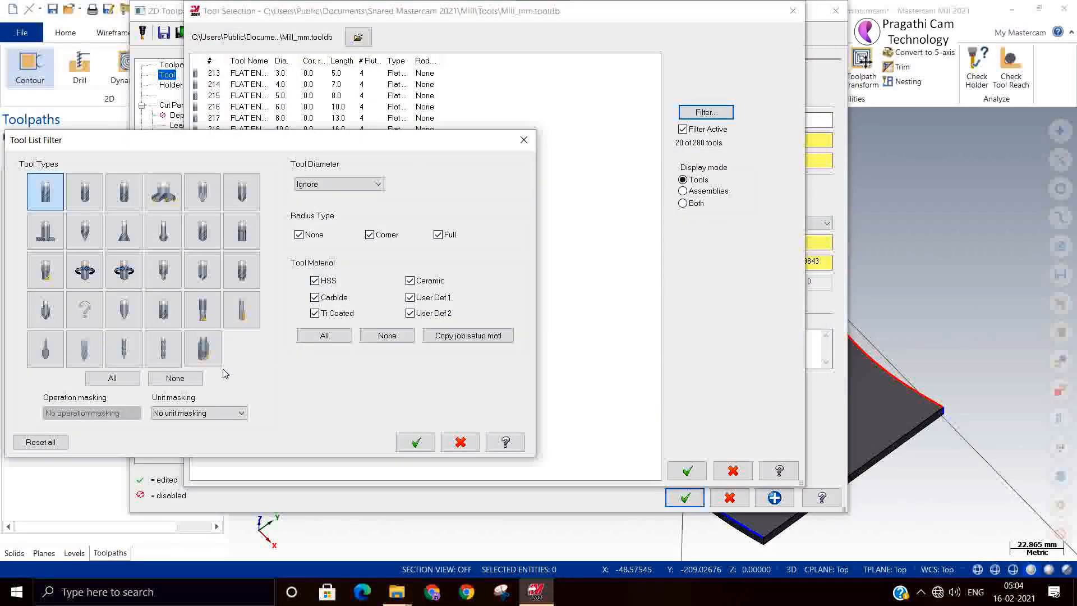
{"action": "left_click", "coordinate": [175, 378]}
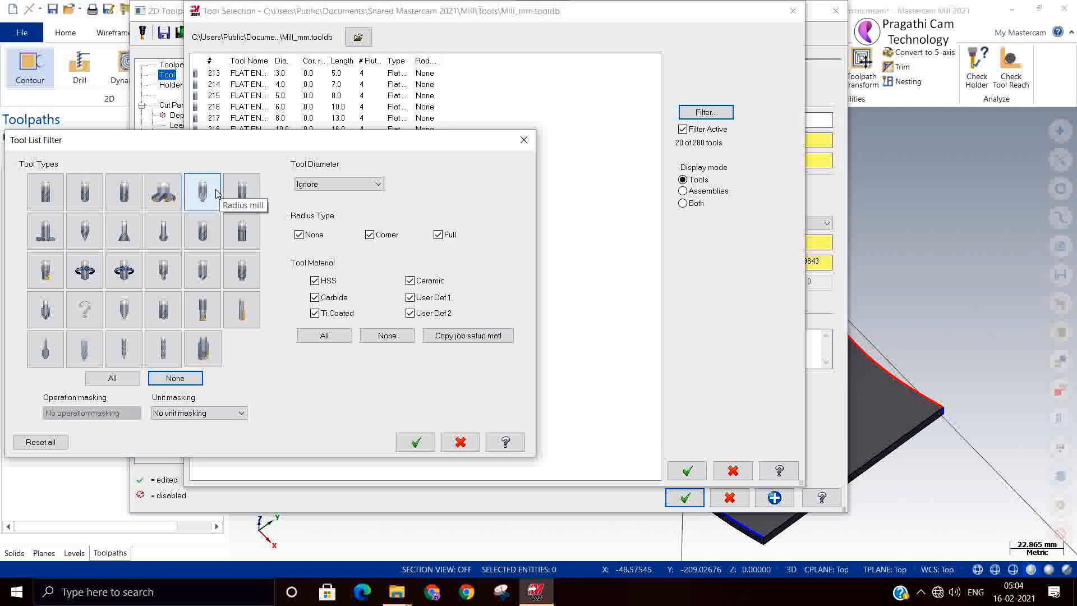
{"action": "left_click", "coordinate": [242, 192]}
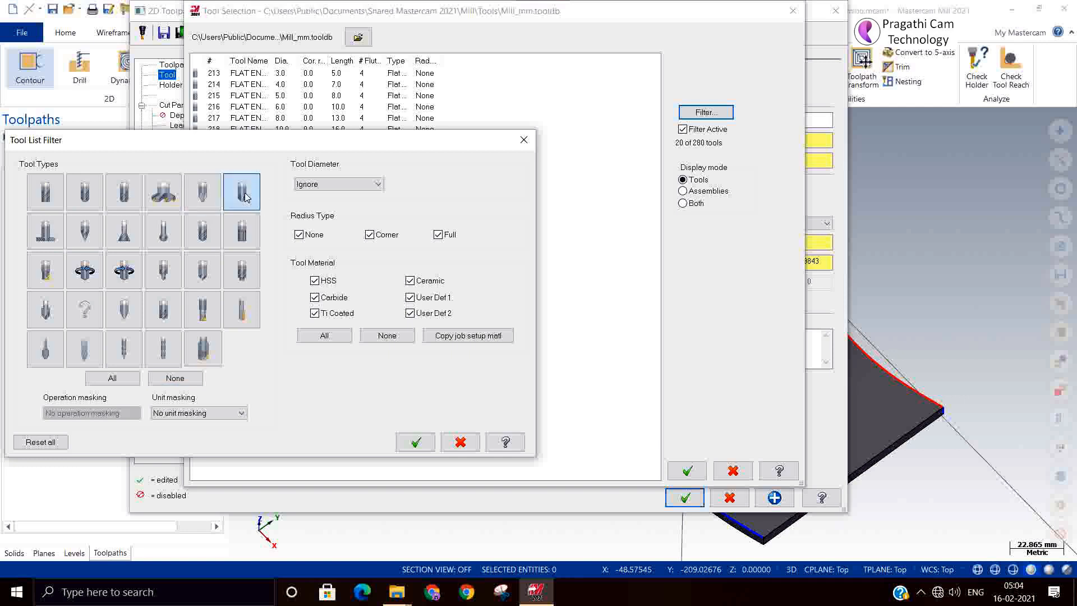
{"action": "left_click", "coordinate": [415, 442]}
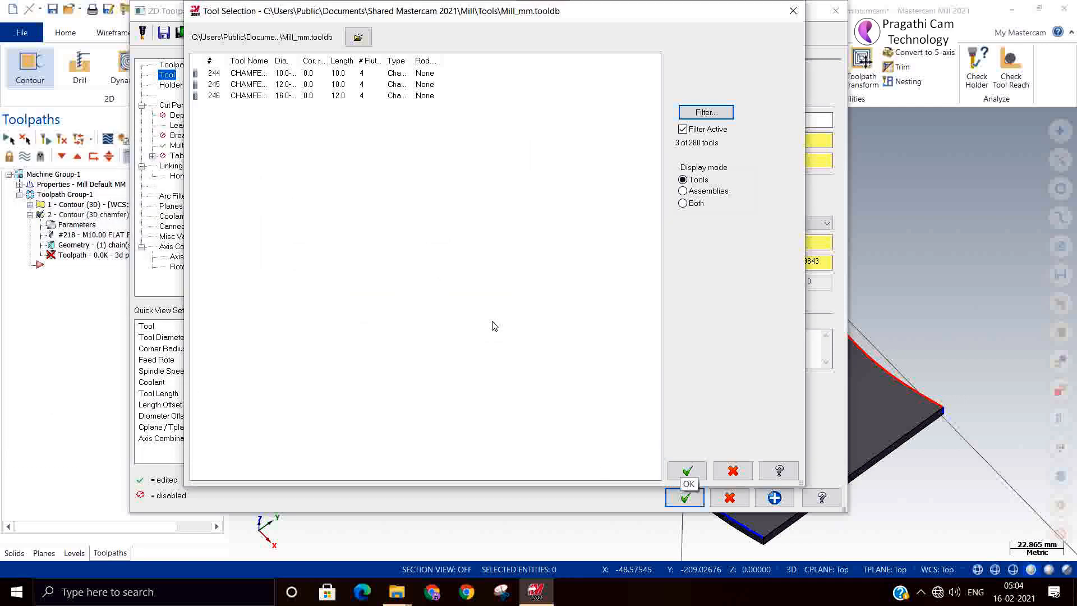
{"action": "left_click", "coordinate": [283, 75]}
{"action": "left_click", "coordinate": [687, 470]}
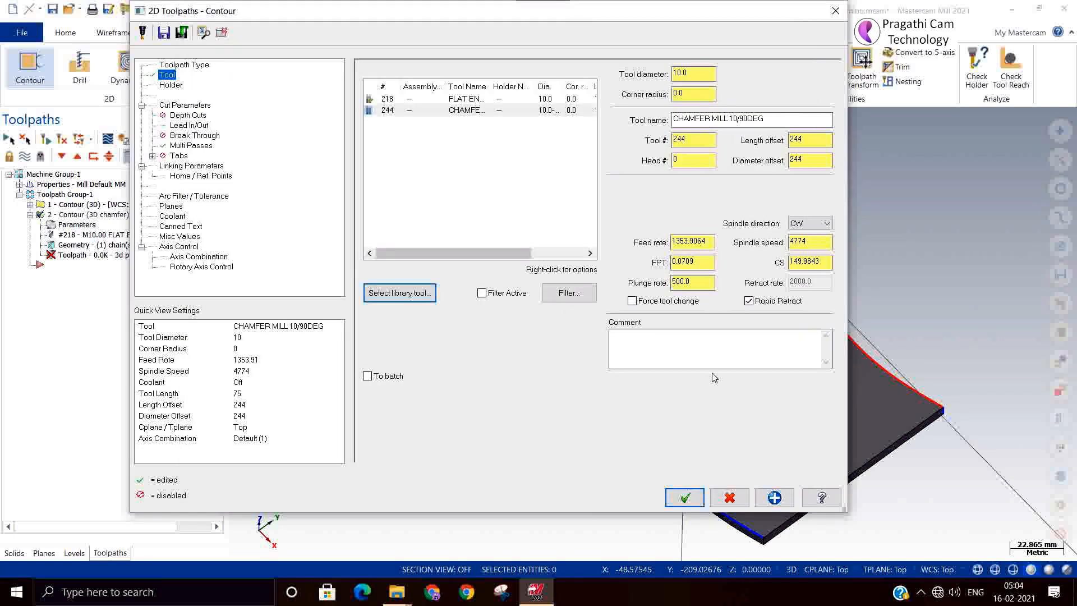
- Check the chamfer operation's cut parameters and multi-pass settings, and accept the operation
{"action": "left_click", "coordinate": [178, 106]}
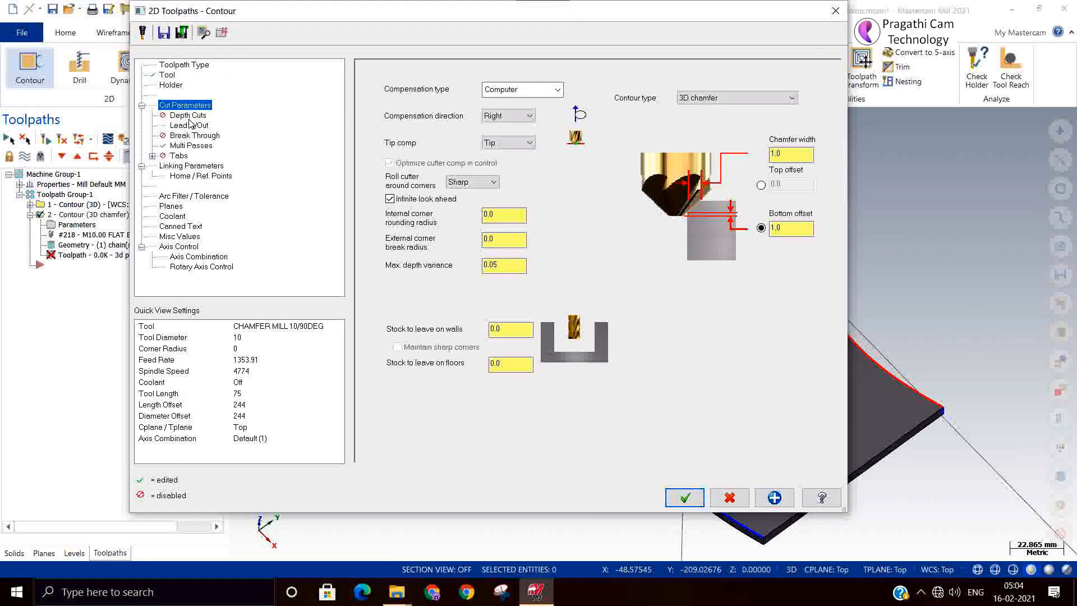
{"action": "left_click", "coordinate": [178, 146]}
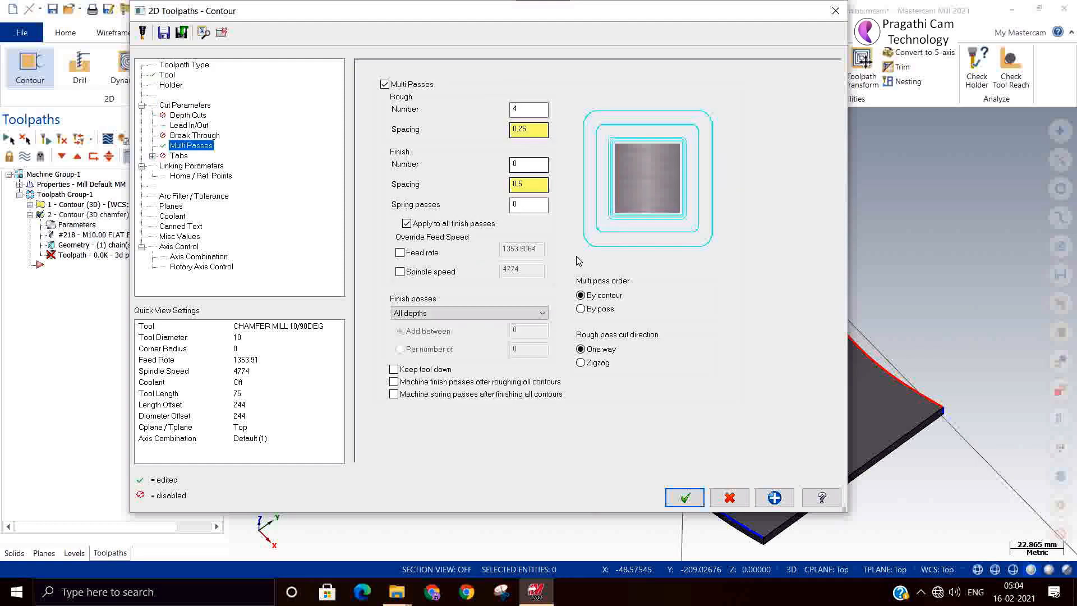
{"action": "left_click", "coordinate": [686, 498]}
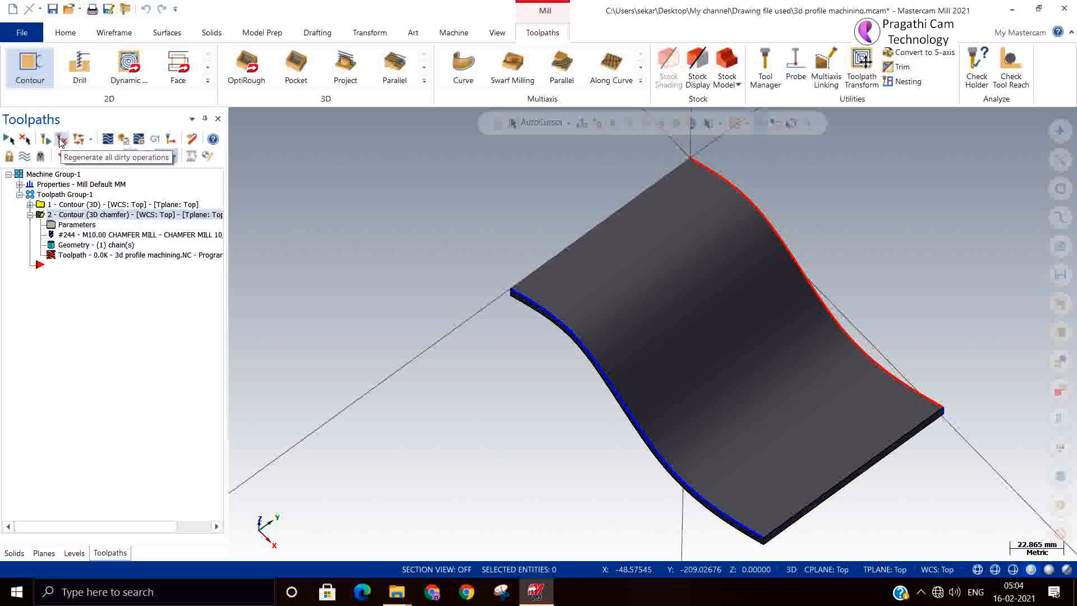
- Regenerate the chamfer operation for verification, view it in the simulator and close the simulator
{"action": "left_click", "coordinate": [123, 140]}
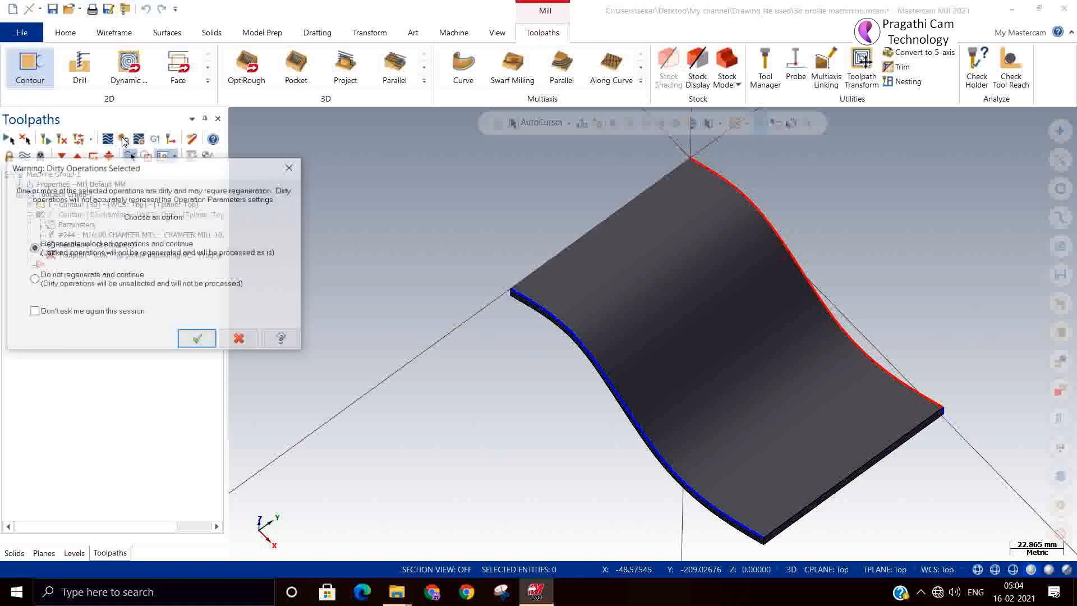
{"action": "left_click", "coordinate": [198, 340]}
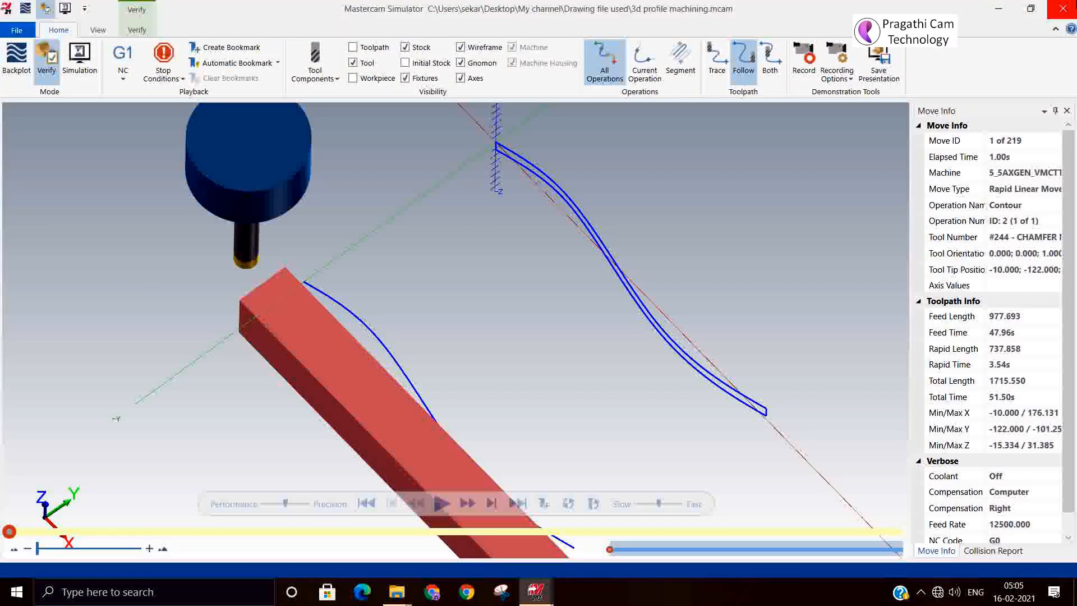
{"action": "left_click", "coordinate": [1063, 9]}
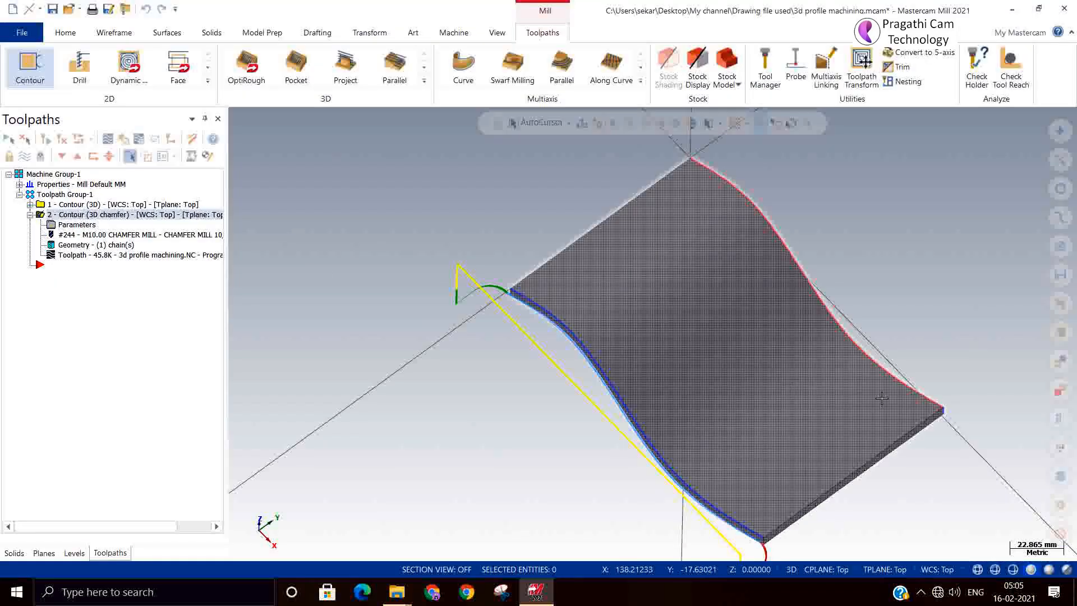
- Set the simulator stock to Solid/Mesh, pick the wavy plate as the stock solid, and accept the simulator options
{"action": "middle_click_drag", "start_coordinate": [588, 367], "coordinate": [868, 355]}
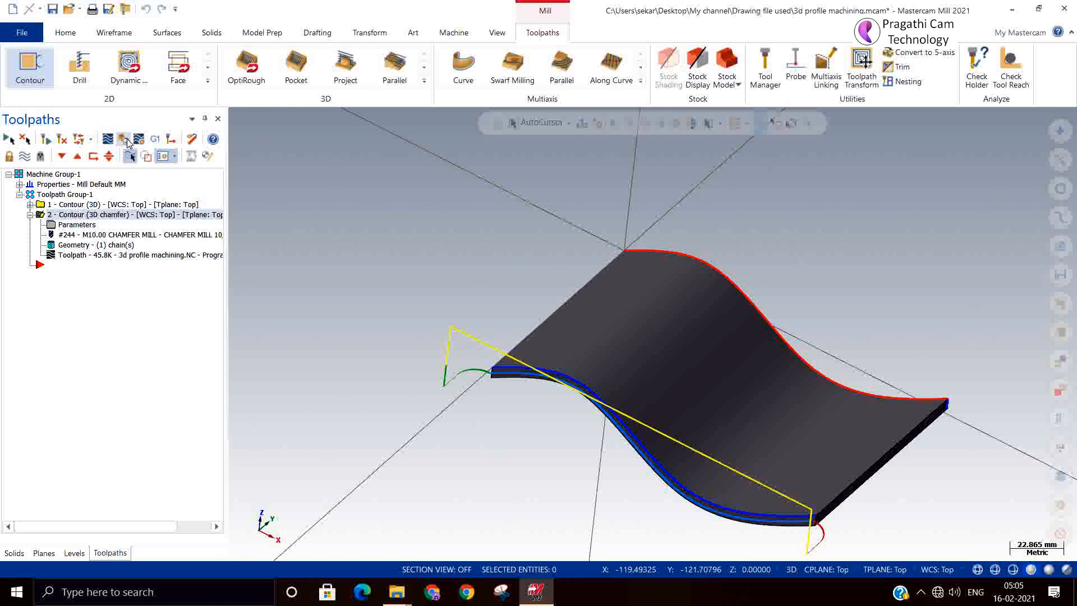
{"action": "left_click", "coordinate": [123, 140]}
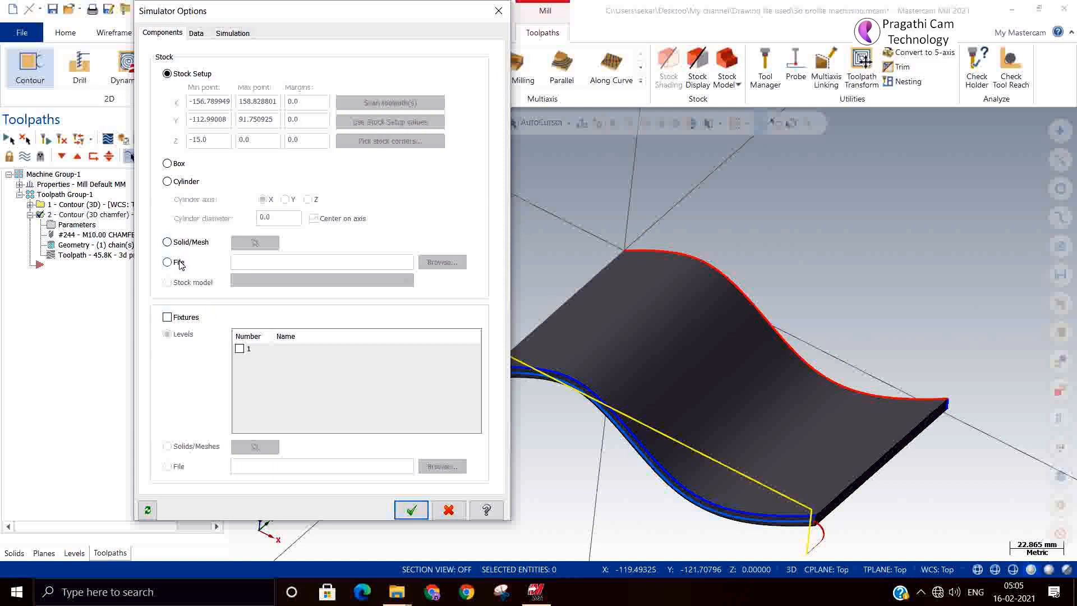
{"action": "left_click", "coordinate": [167, 242]}
{"action": "left_click", "coordinate": [255, 243]}
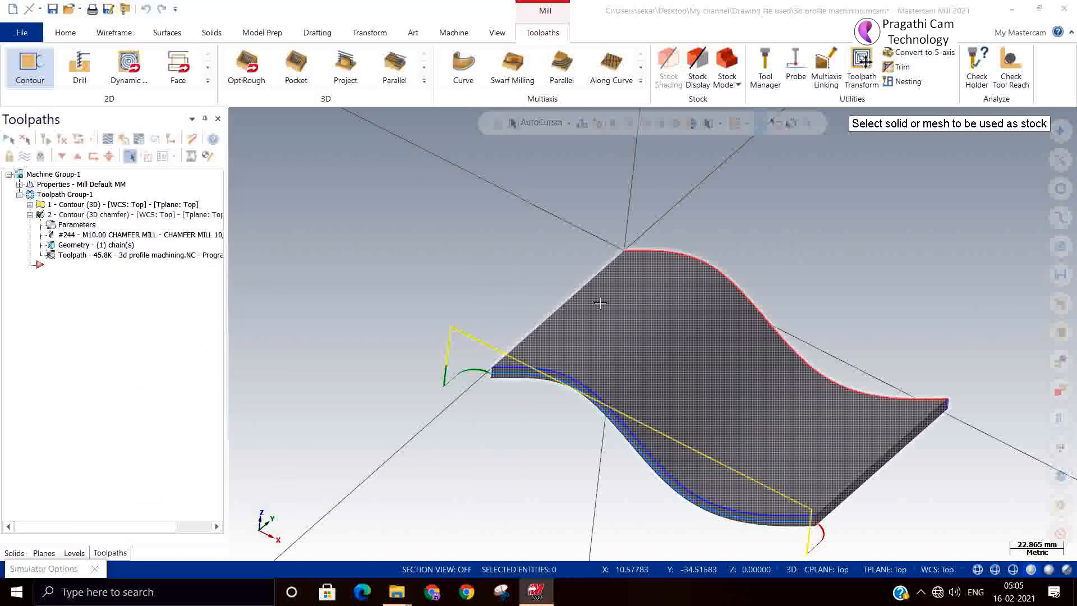
{"action": "left_click", "coordinate": [599, 303]}
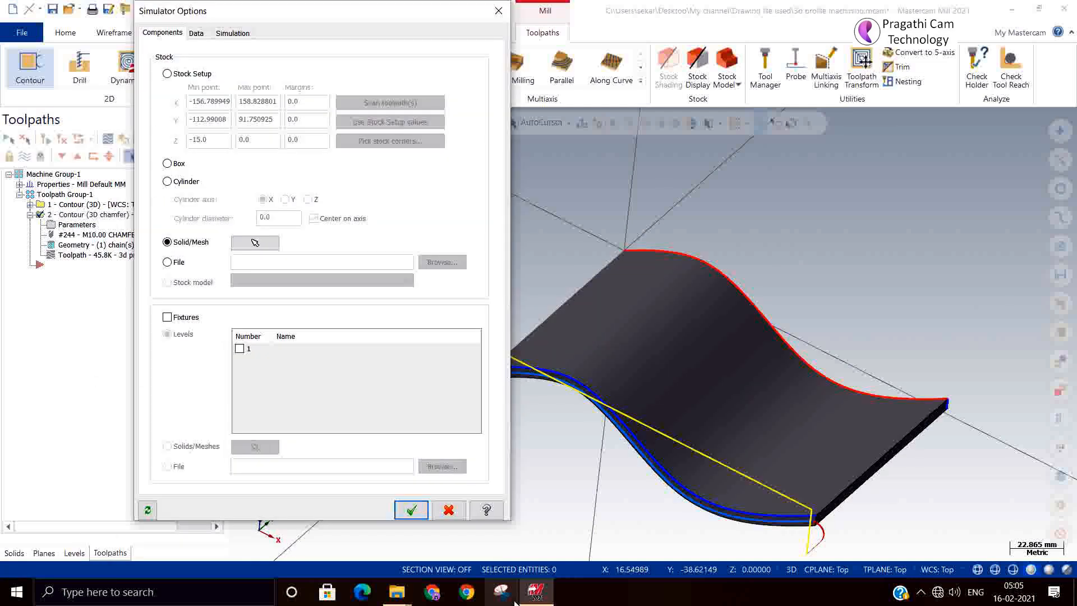
{"action": "left_click", "coordinate": [412, 510]}
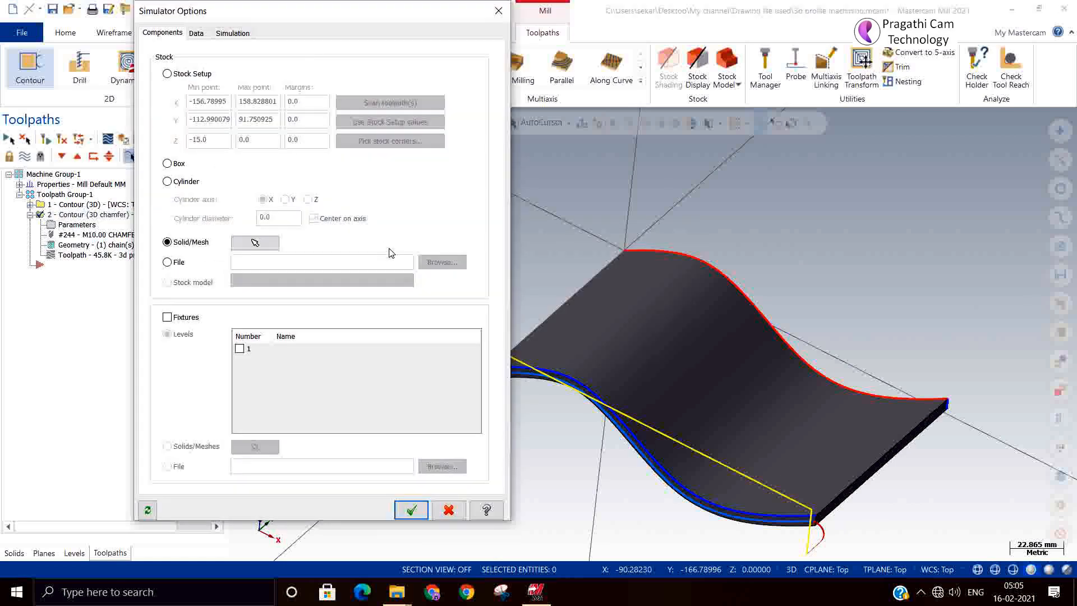
{"action": "left_click", "coordinate": [256, 246]}
{"action": "left_click", "coordinate": [581, 336]}
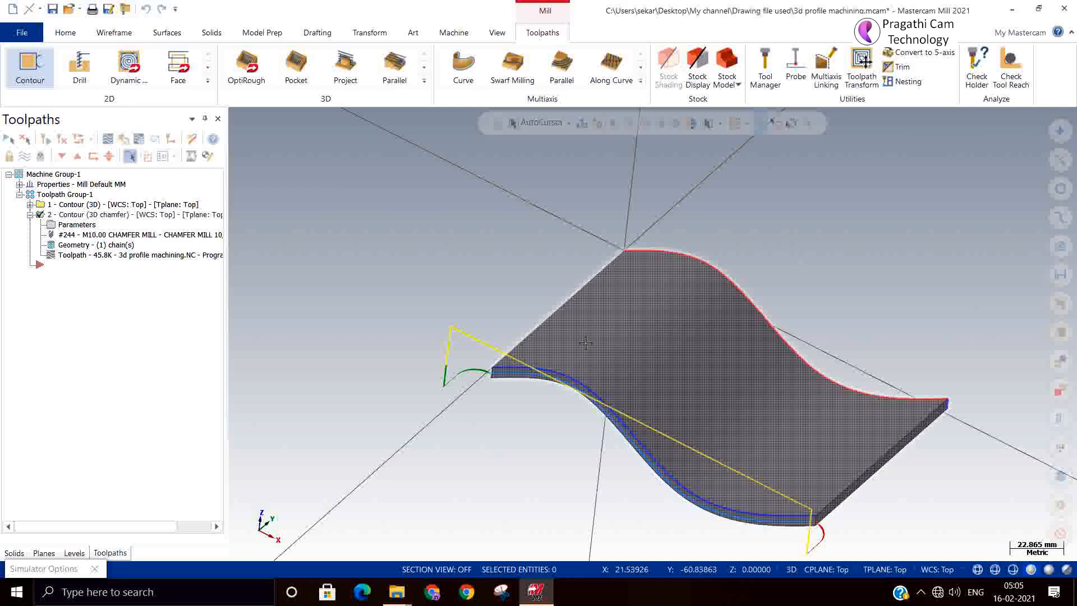
{"action": "key", "text": "Return"}
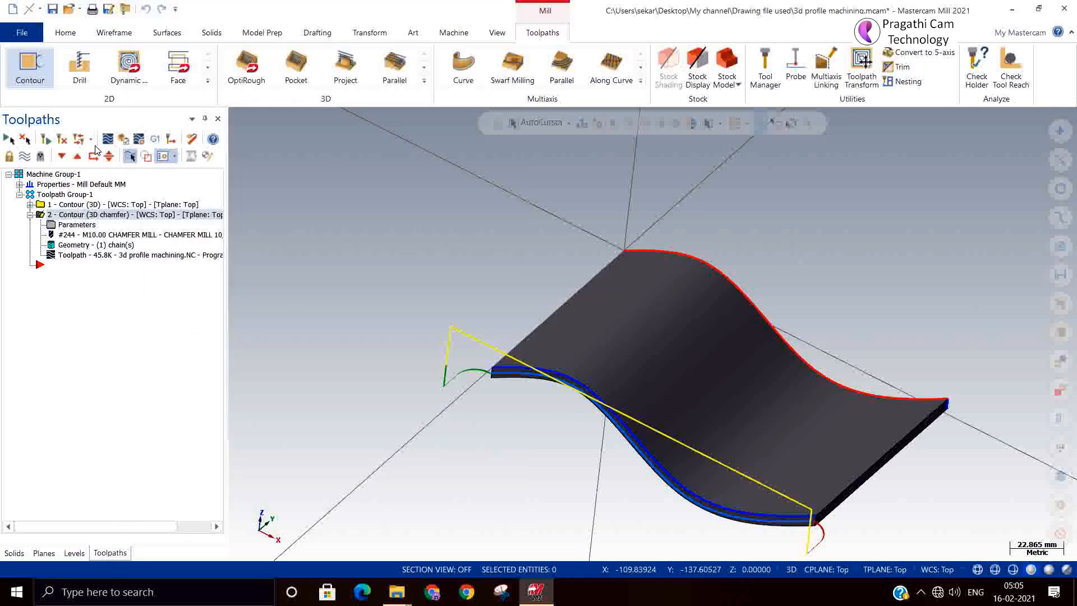
- Run the verification of the chamfer operation, examine the cut chamfer along the plate's front edge and close the simulator
{"action": "left_click", "coordinate": [124, 140]}
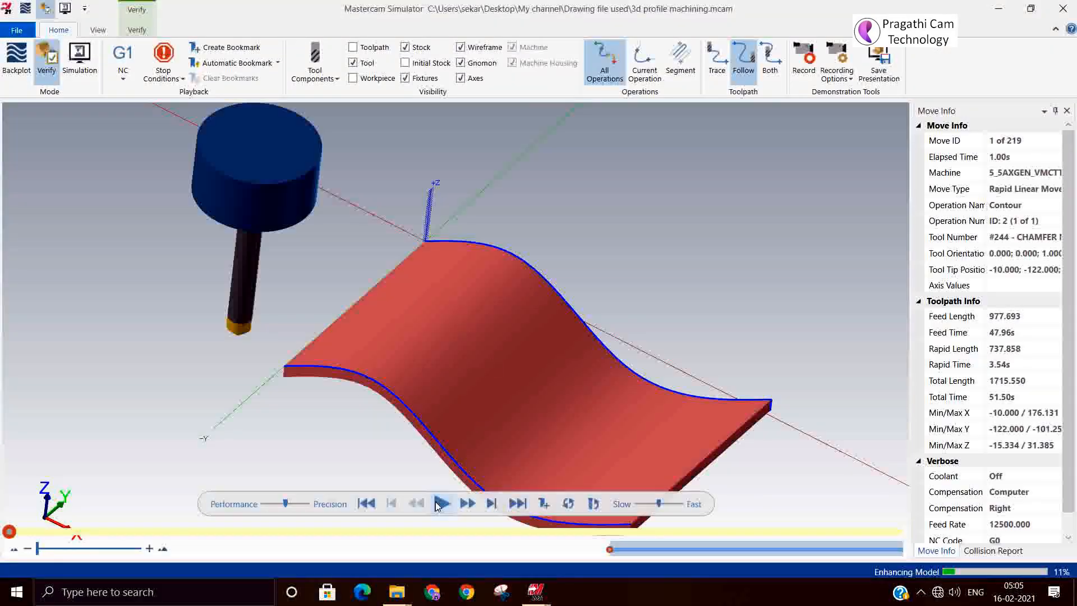
{"action": "left_click", "coordinate": [441, 503]}
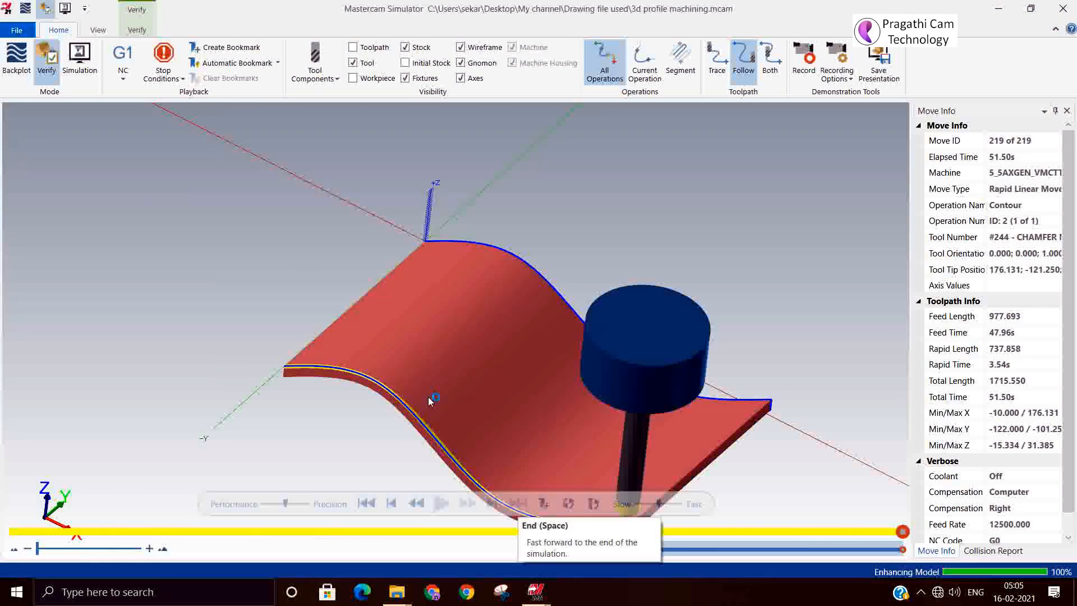
{"action": "scroll", "coordinate": [354, 387], "scroll_direction": "up", "scroll_amount": 5}
{"action": "middle_click_drag", "start_coordinate": [353, 387], "coordinate": [332, 345]}
{"action": "scroll", "coordinate": [351, 403], "scroll_direction": "down", "scroll_amount": 5}
{"action": "middle_click_drag", "start_coordinate": [437, 333], "coordinate": [432, 349]}
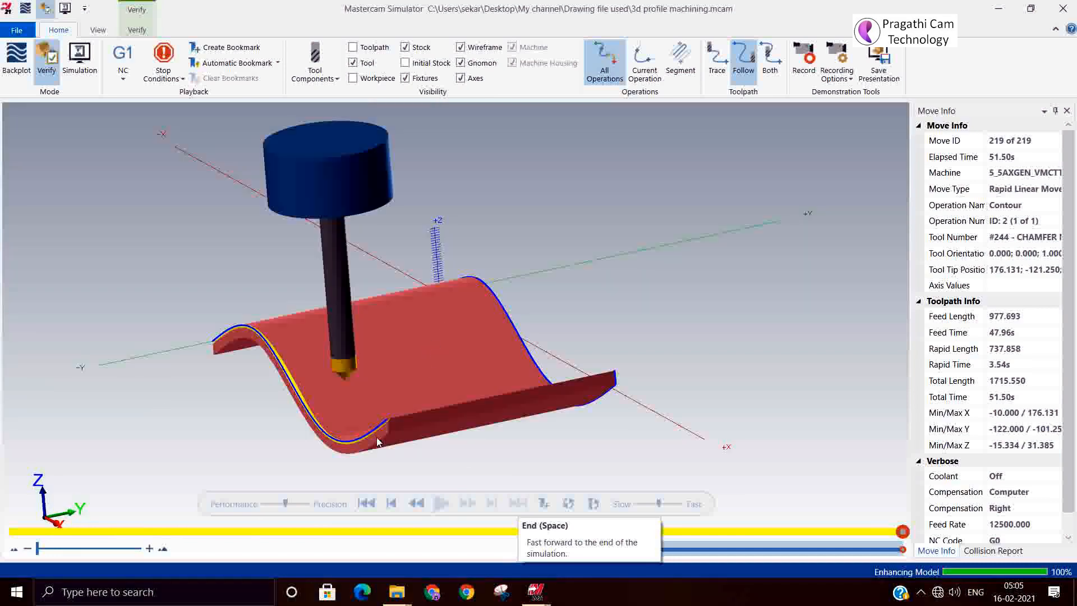
{"action": "scroll", "coordinate": [377, 442], "scroll_direction": "up", "scroll_amount": 5}
{"action": "middle_click_drag", "start_coordinate": [387, 408], "coordinate": [413, 419]}
{"action": "scroll", "coordinate": [493, 419], "scroll_direction": "down", "scroll_amount": 5}
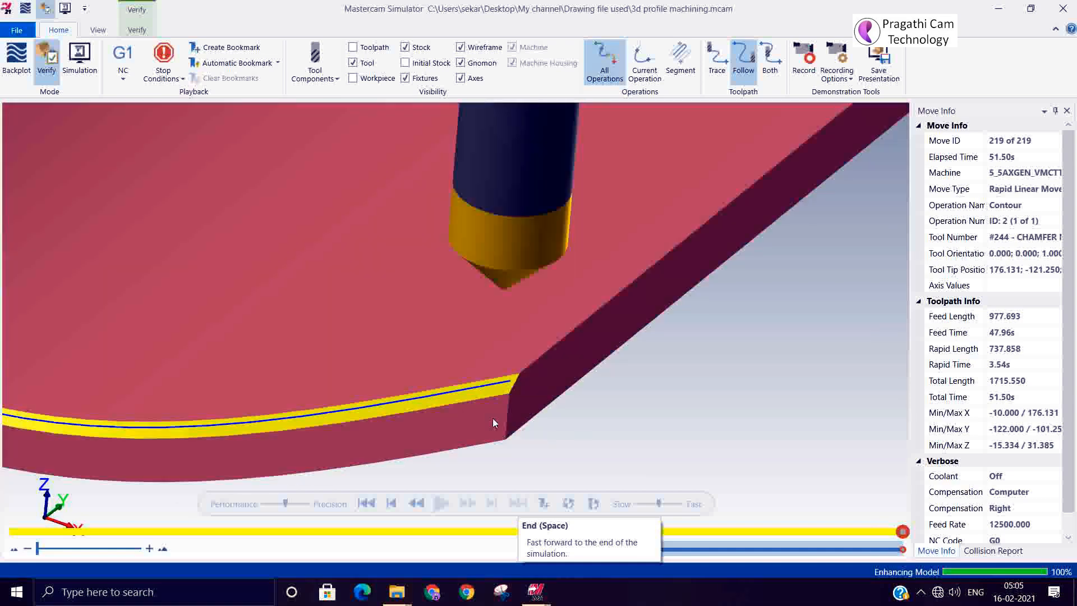
{"action": "scroll", "coordinate": [495, 416], "scroll_direction": "down", "scroll_amount": 3}
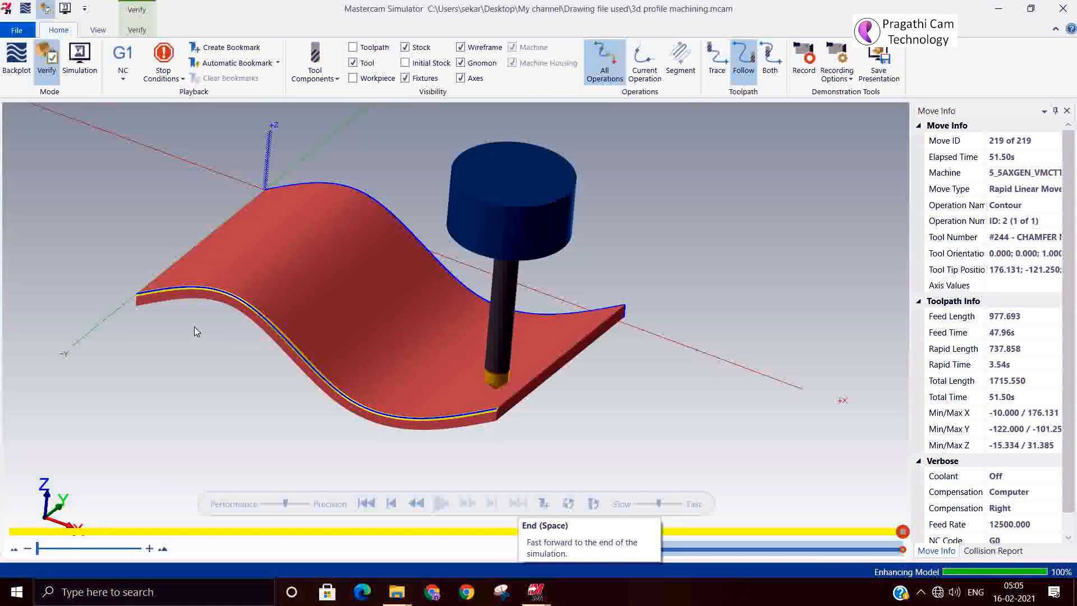
{"action": "scroll", "coordinate": [143, 305], "scroll_direction": "up", "scroll_amount": 5}
{"action": "scroll", "coordinate": [148, 303], "scroll_direction": "down", "scroll_amount": 3}
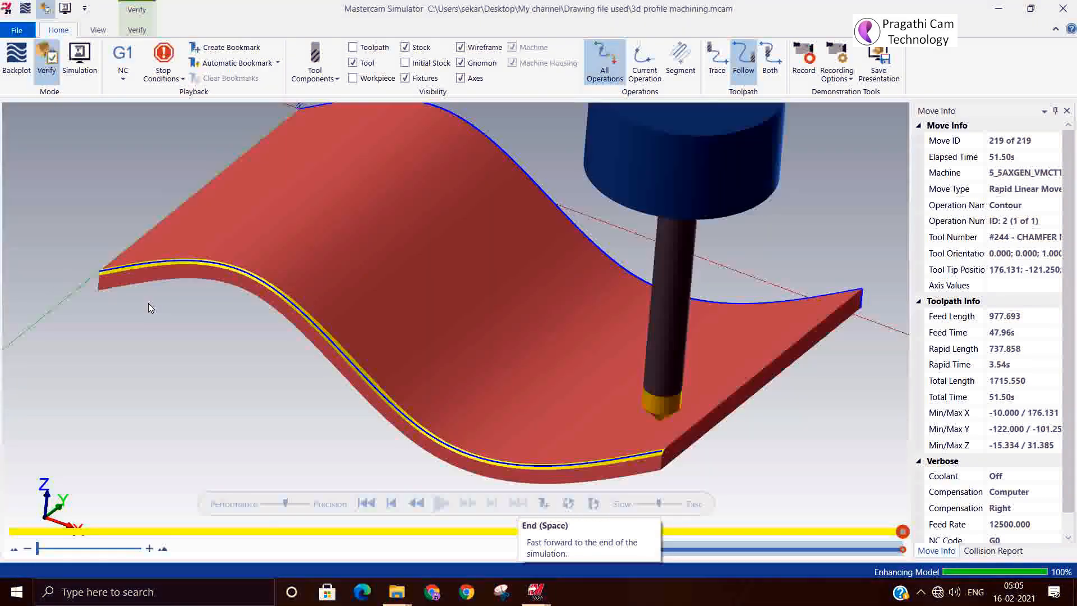
{"action": "scroll", "coordinate": [148, 303], "scroll_direction": "down", "scroll_amount": 1}
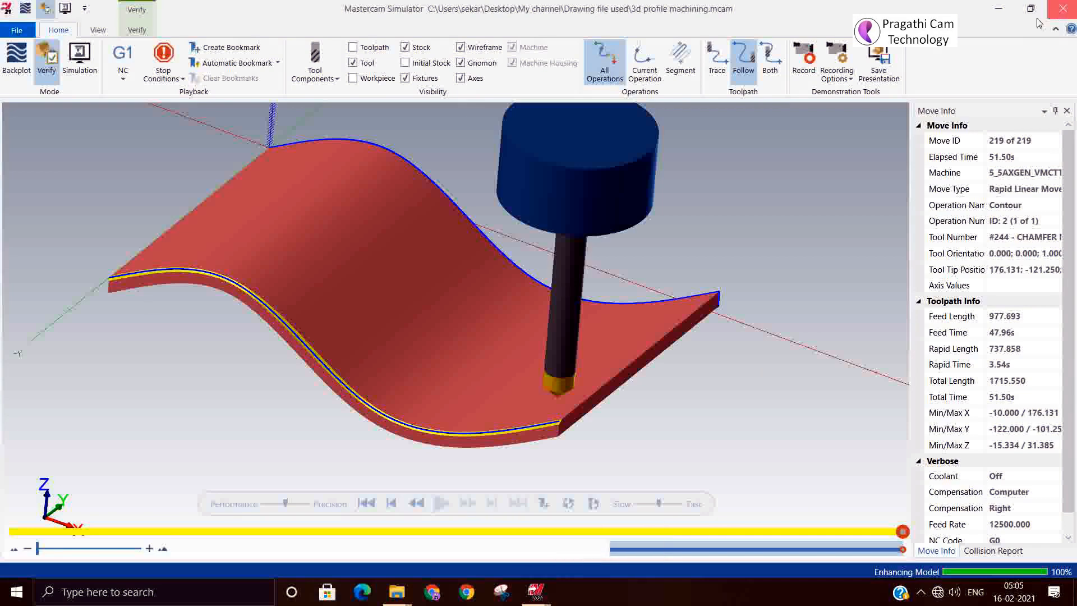
{"action": "left_click", "coordinate": [1063, 8]}
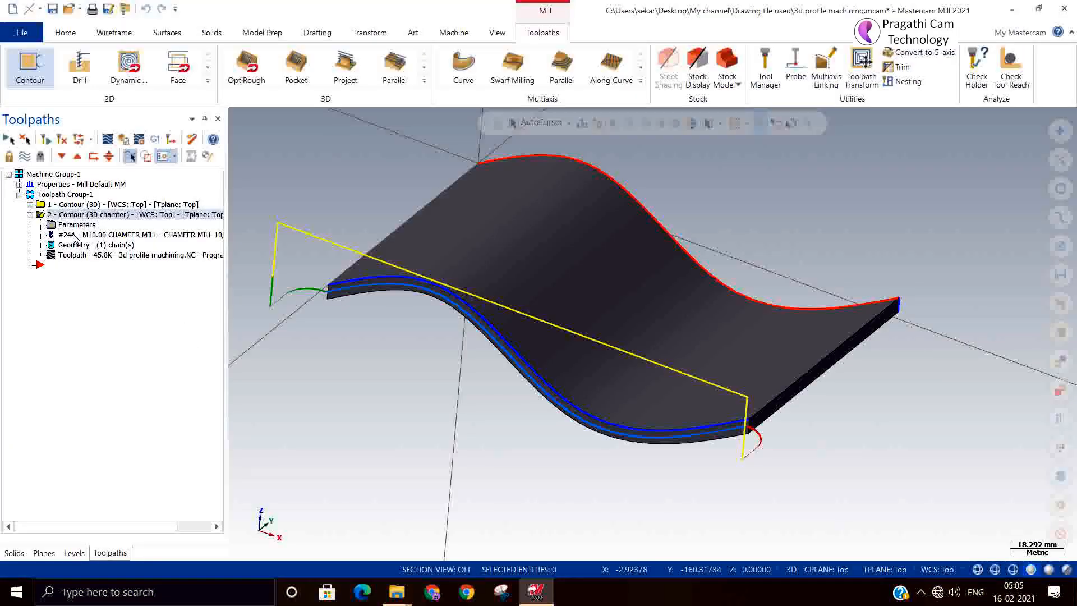
- Review the multi-pass settings, cut parameters and contour type options of the 3D chamfer operation, and close its parameters
{"action": "left_click", "coordinate": [30, 205]}
{"action": "left_click", "coordinate": [31, 204]}
{"action": "left_click", "coordinate": [55, 225]}
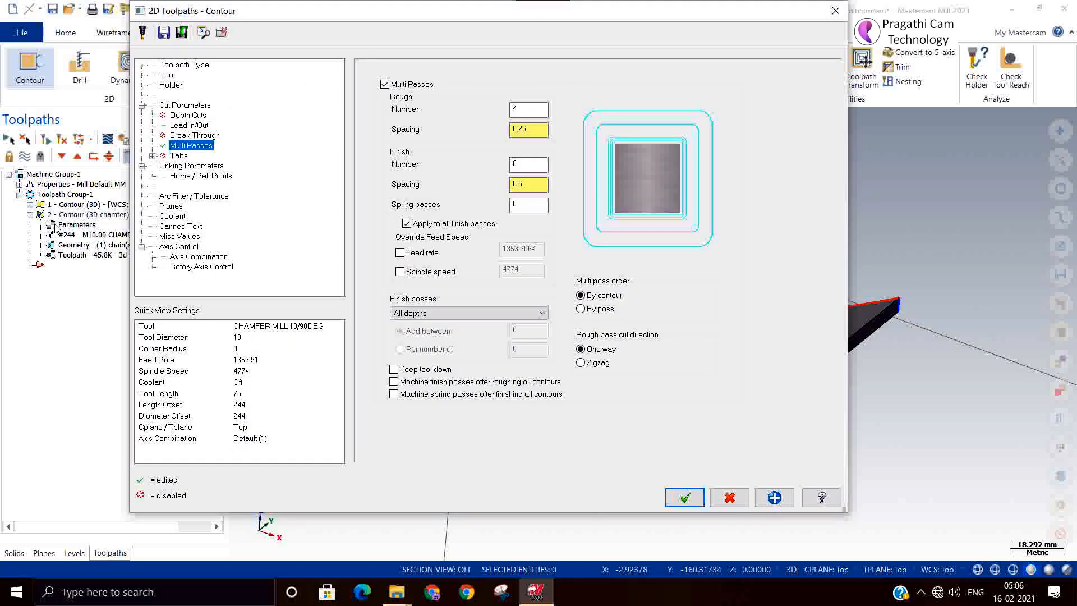
{"action": "left_click", "coordinate": [193, 107]}
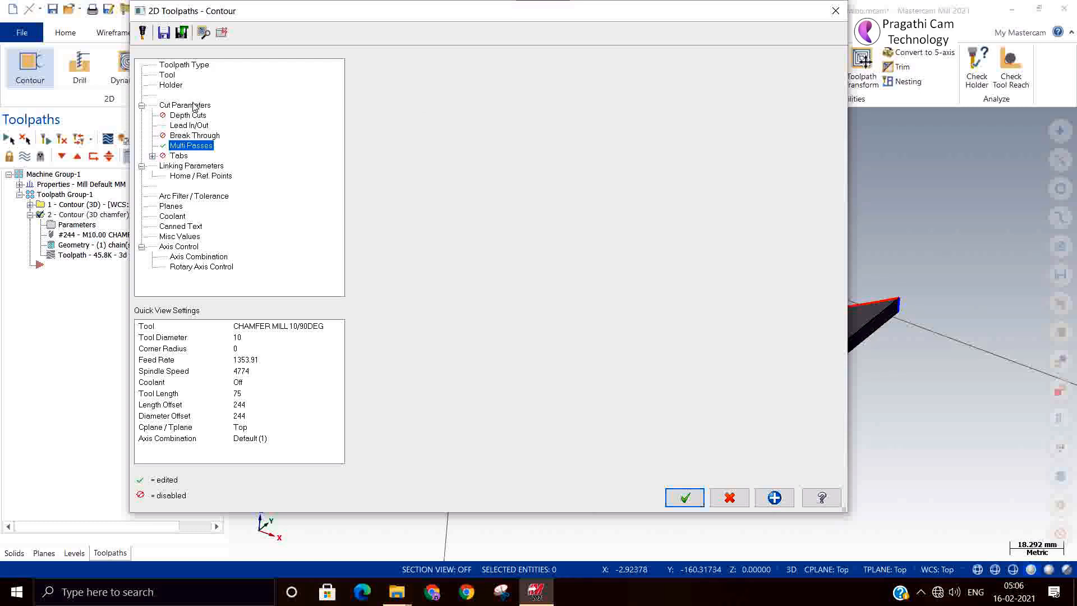
{"action": "left_click", "coordinate": [740, 101]}
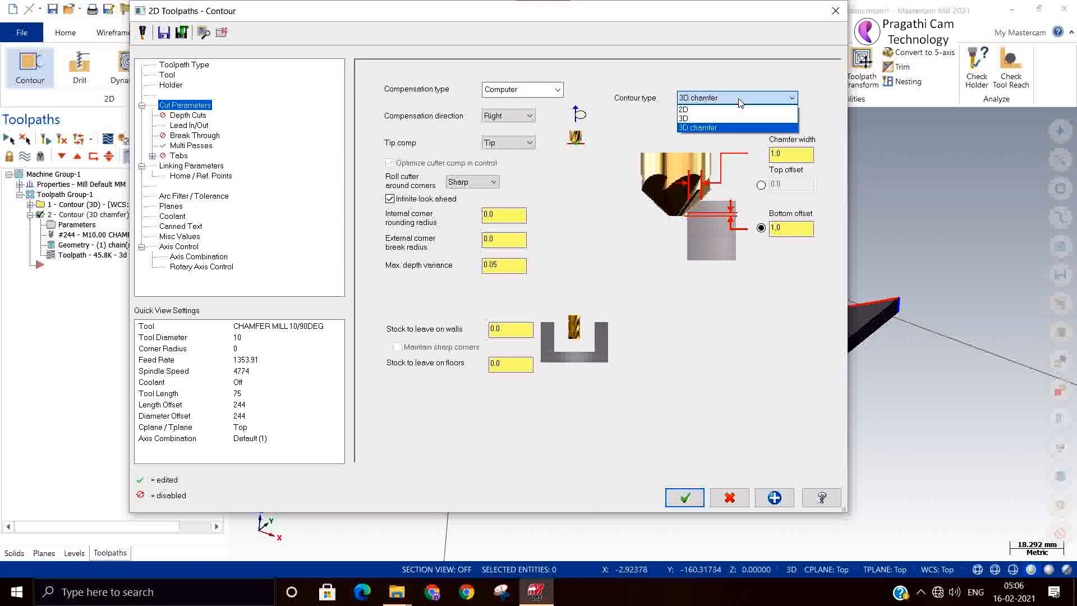
{"action": "left_click", "coordinate": [740, 102]}
{"action": "left_click", "coordinate": [835, 11]}
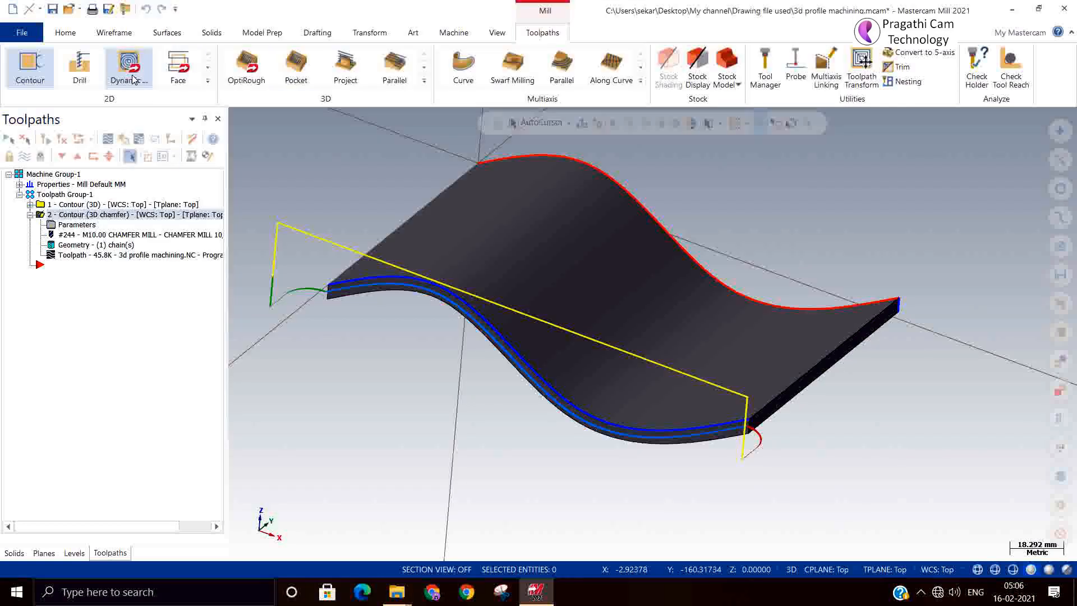
- Start a new file without saving the changes, and draw a corner-anchored rectangle of about 83 by 49 mm from the origin
{"action": "left_click", "coordinate": [13, 8]}
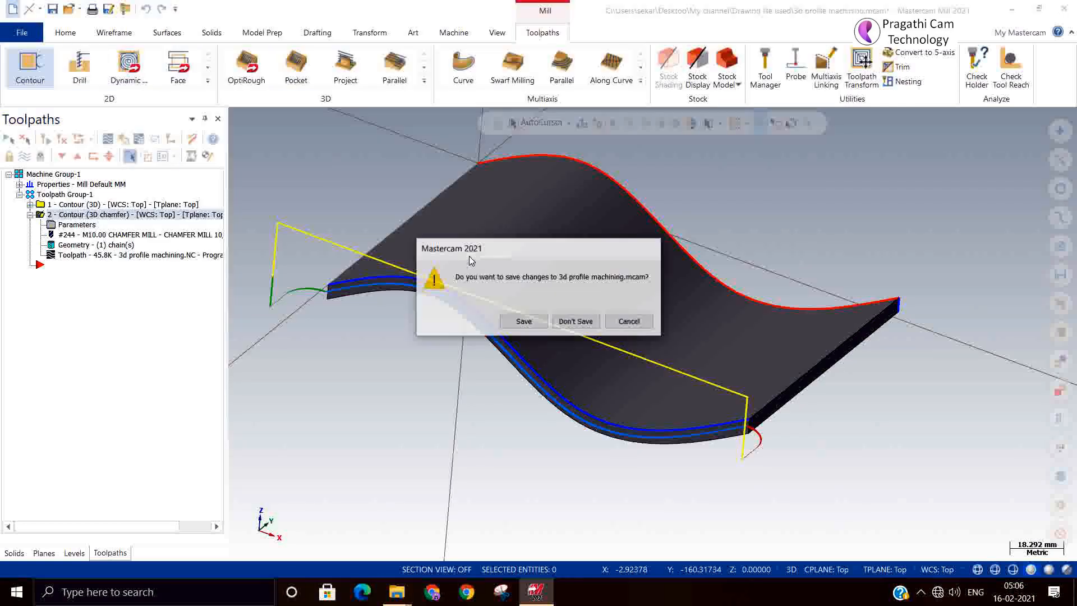
{"action": "left_click", "coordinate": [559, 322]}
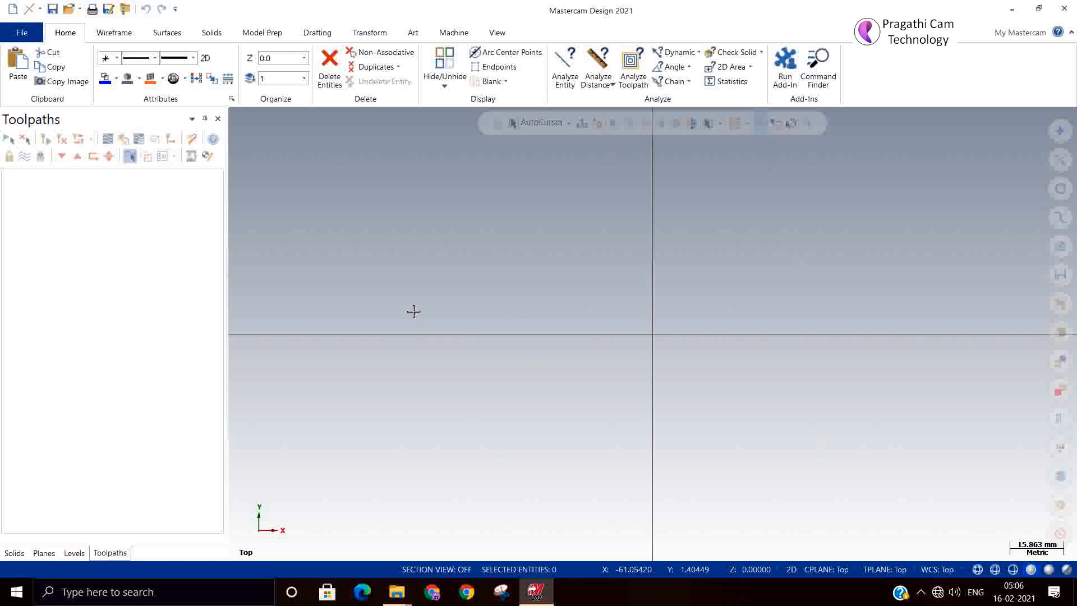
{"action": "left_click", "coordinate": [115, 35]}
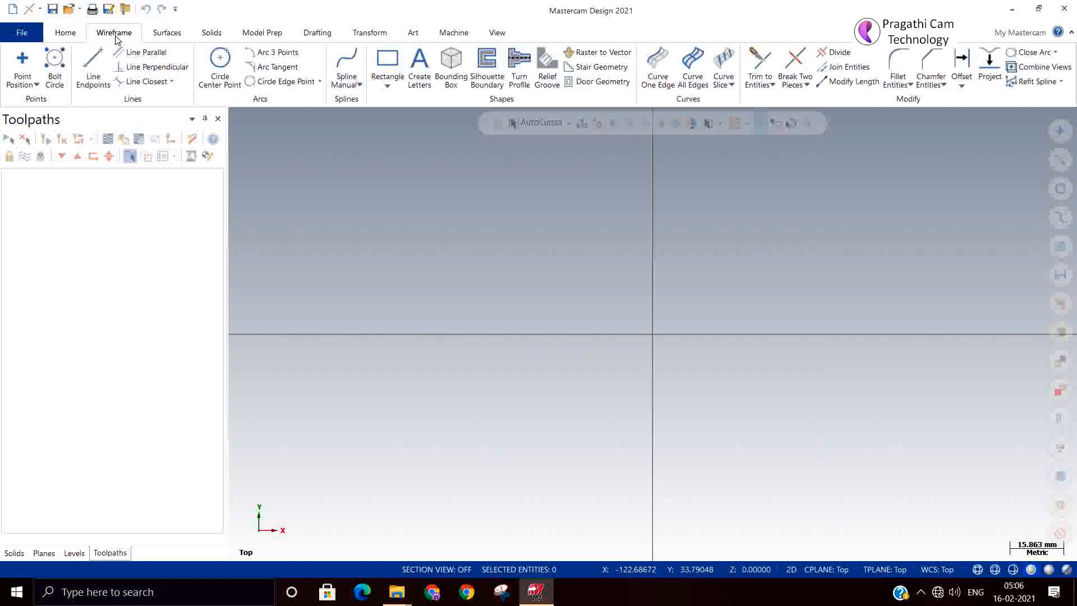
{"action": "left_click", "coordinate": [387, 60]}
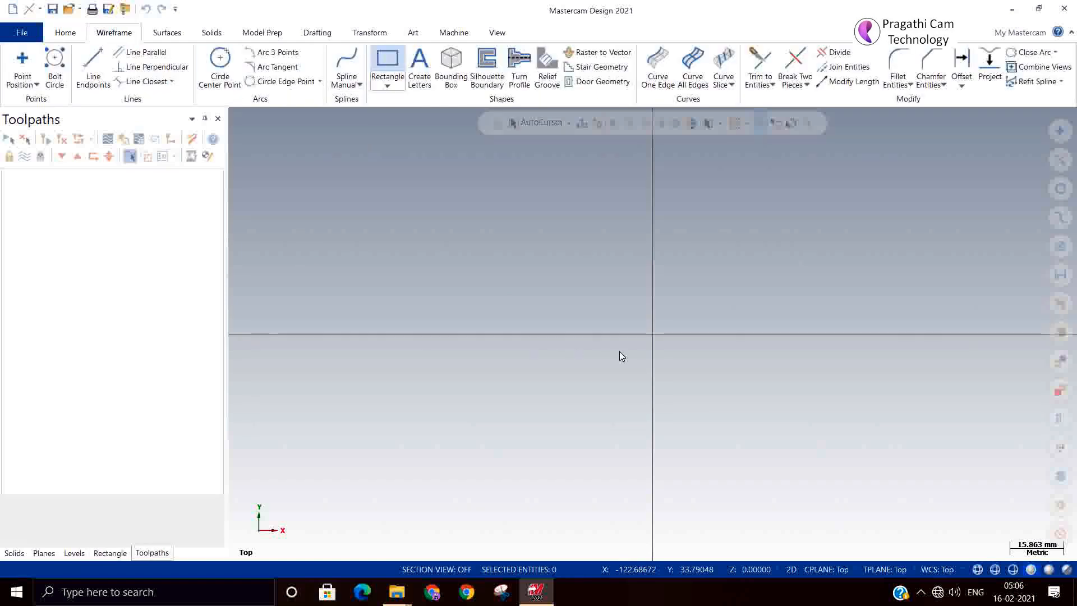
{"action": "left_click", "coordinate": [652, 335]}
{"action": "scroll", "coordinate": [396, 453], "scroll_direction": "down", "scroll_amount": 1}
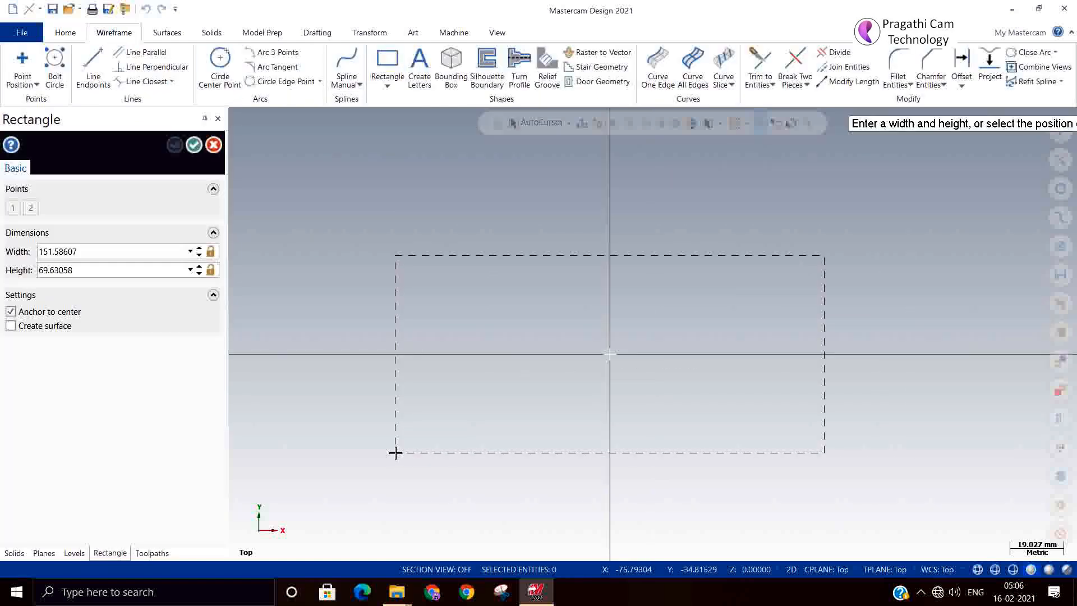
{"action": "left_click", "coordinate": [32, 314]}
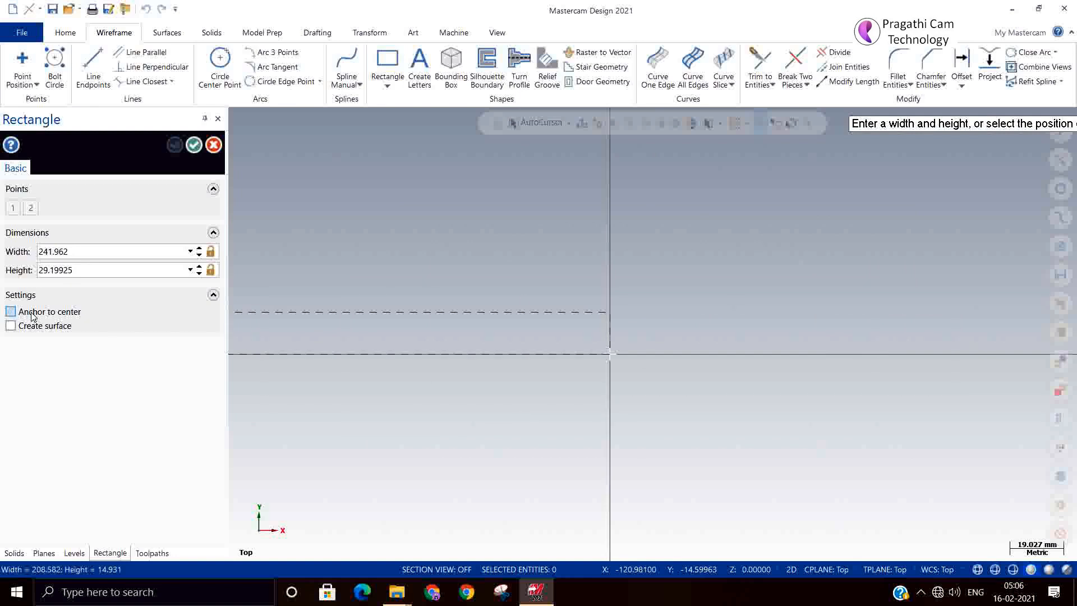
{"action": "left_click", "coordinate": [845, 217]}
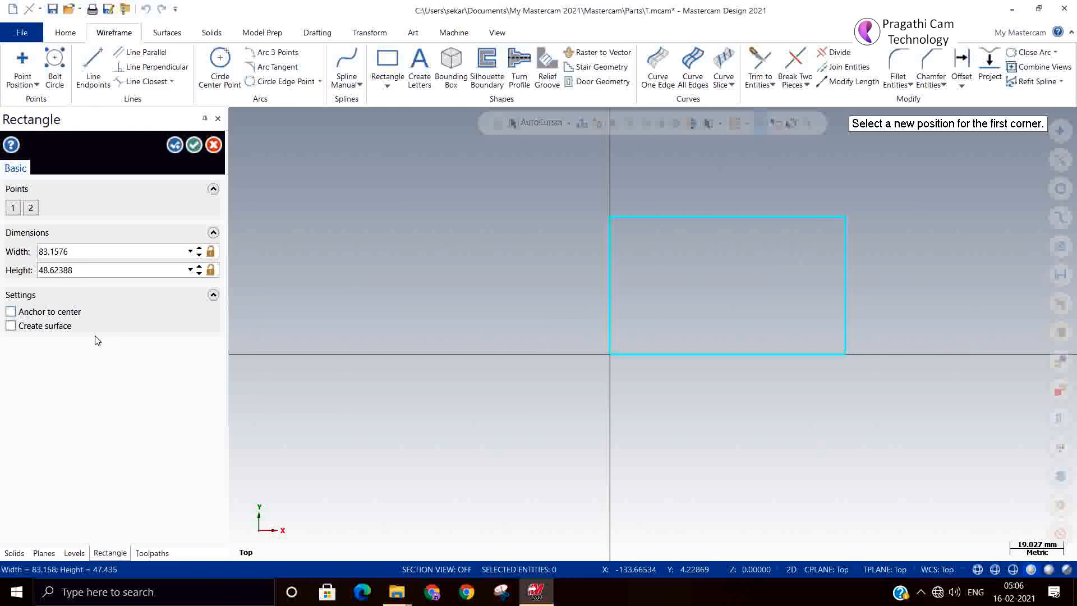
- Set the rectangle's width to 100 and height to 50, and accept it
{"action": "left_click", "coordinate": [77, 254]}
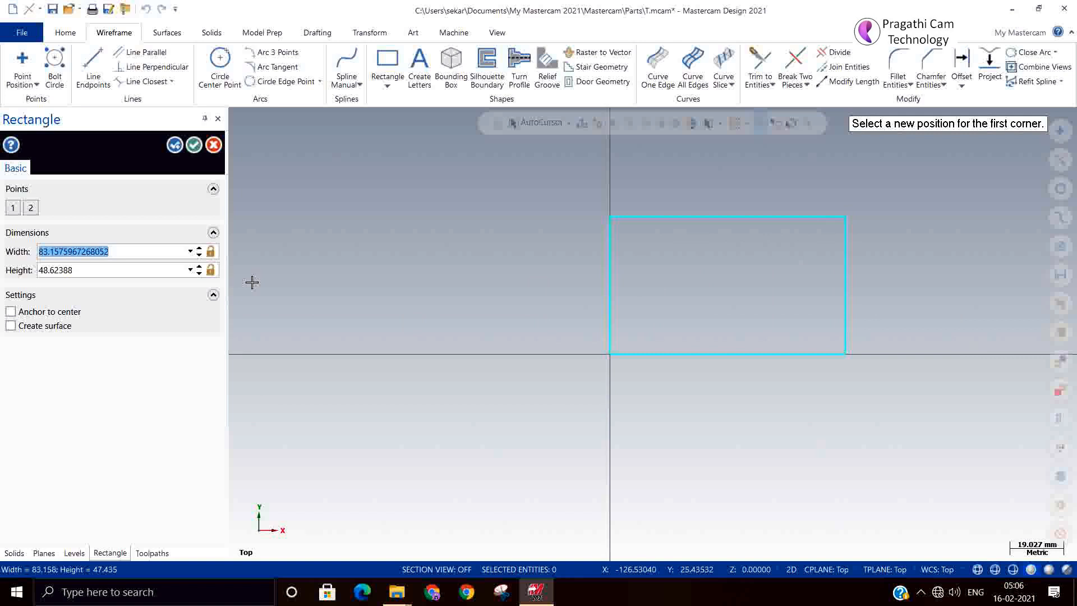
{"action": "type", "text": "100"}
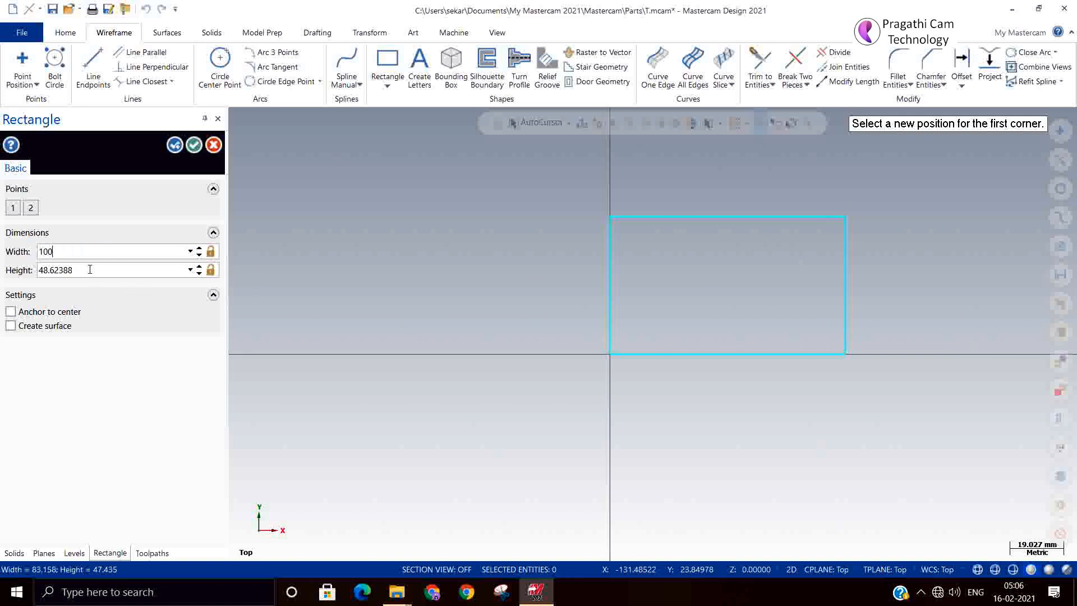
{"action": "left_click", "coordinate": [90, 270]}
{"action": "type", "text": "50"}
{"action": "key", "text": "Return"}
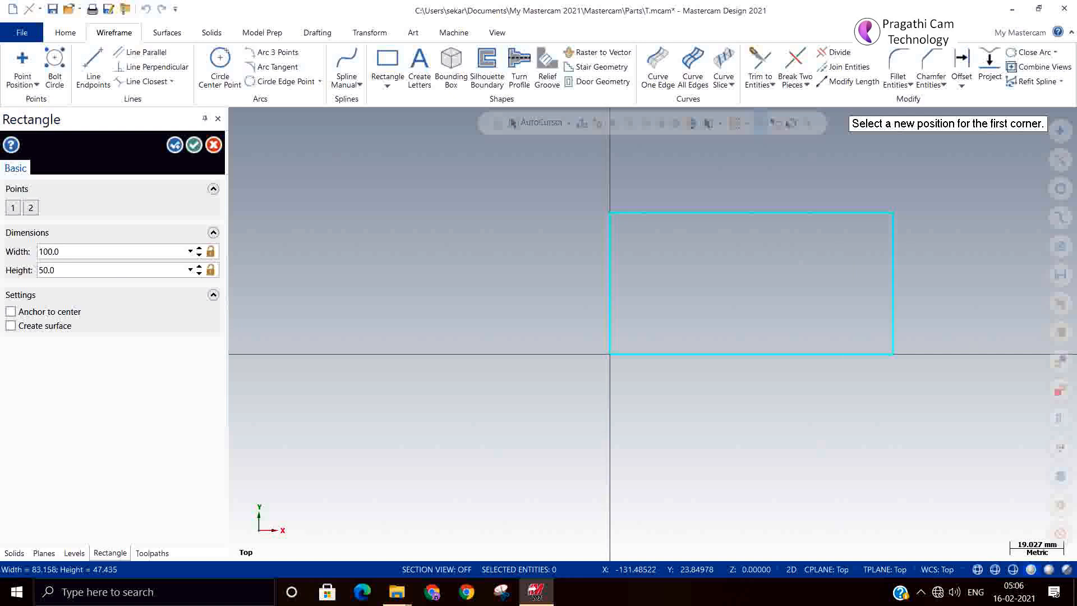
{"action": "left_click", "coordinate": [194, 145]}
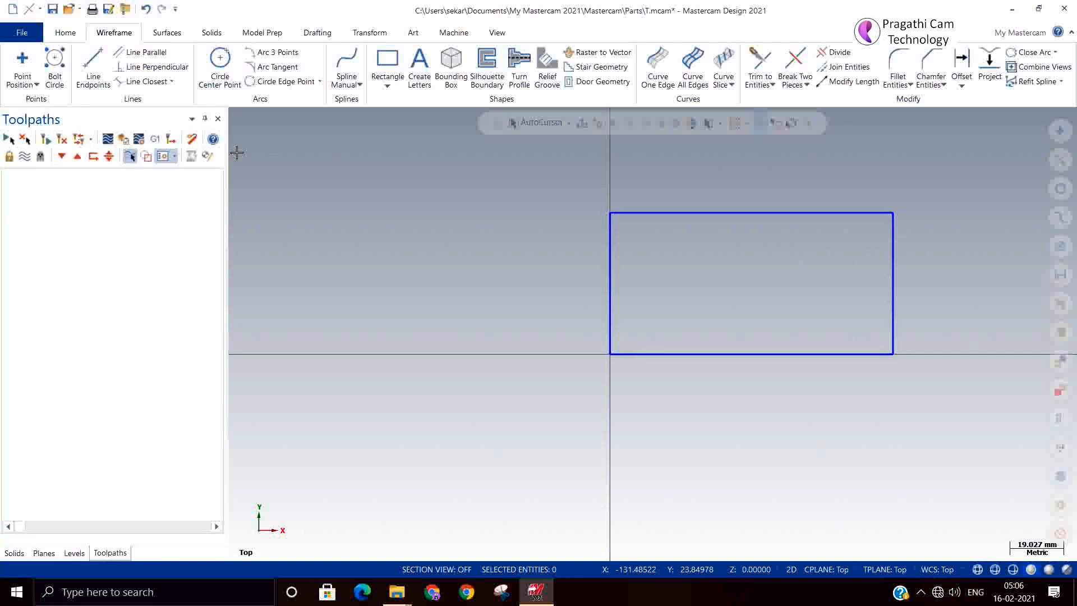
- Show the rectangle in isometric view and add a default mill machine group
{"action": "right_click", "coordinate": [338, 208]}
{"action": "left_click", "coordinate": [382, 333]}
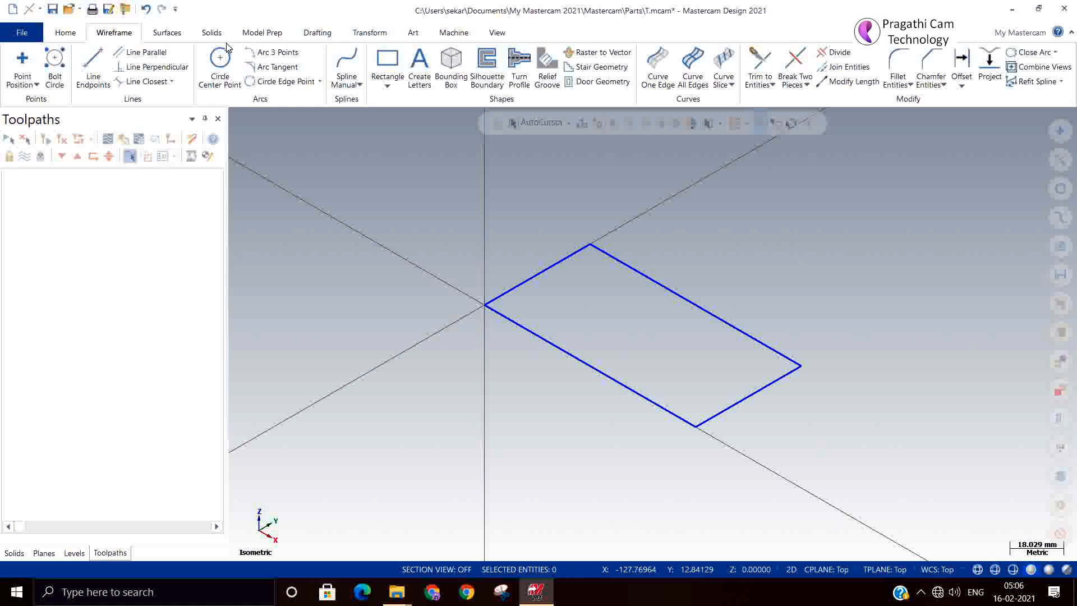
{"action": "left_click", "coordinate": [452, 33]}
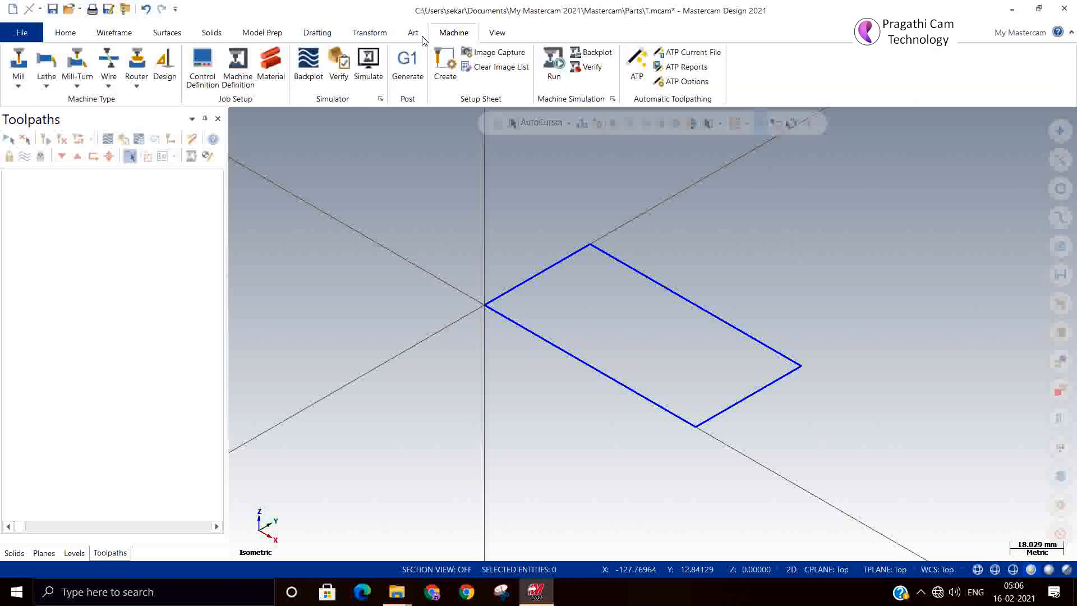
{"action": "left_click", "coordinate": [19, 89]}
{"action": "left_click", "coordinate": [25, 99]}
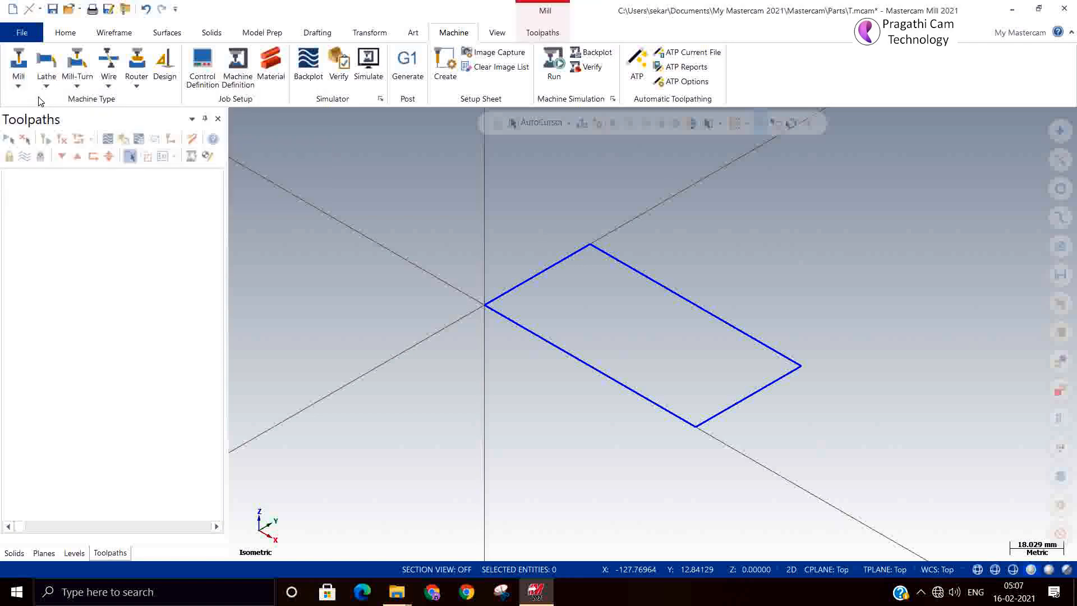
- Create a contour toolpath and partially chain the full rectangle, from the front long edge through to the short edge at the origin
{"action": "left_click", "coordinate": [30, 62]}
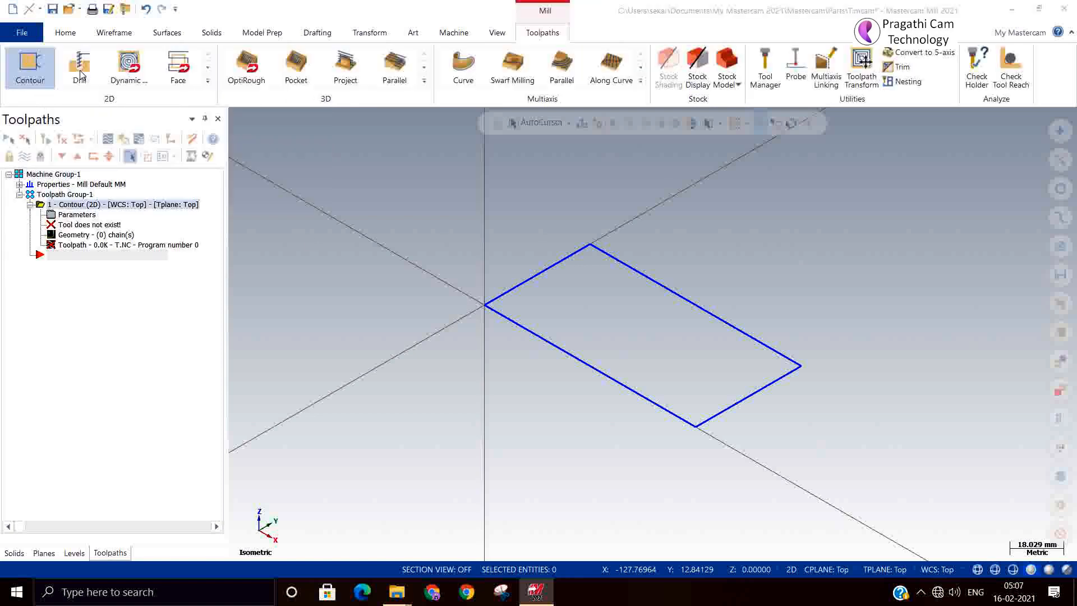
{"action": "left_click", "coordinate": [490, 312]}
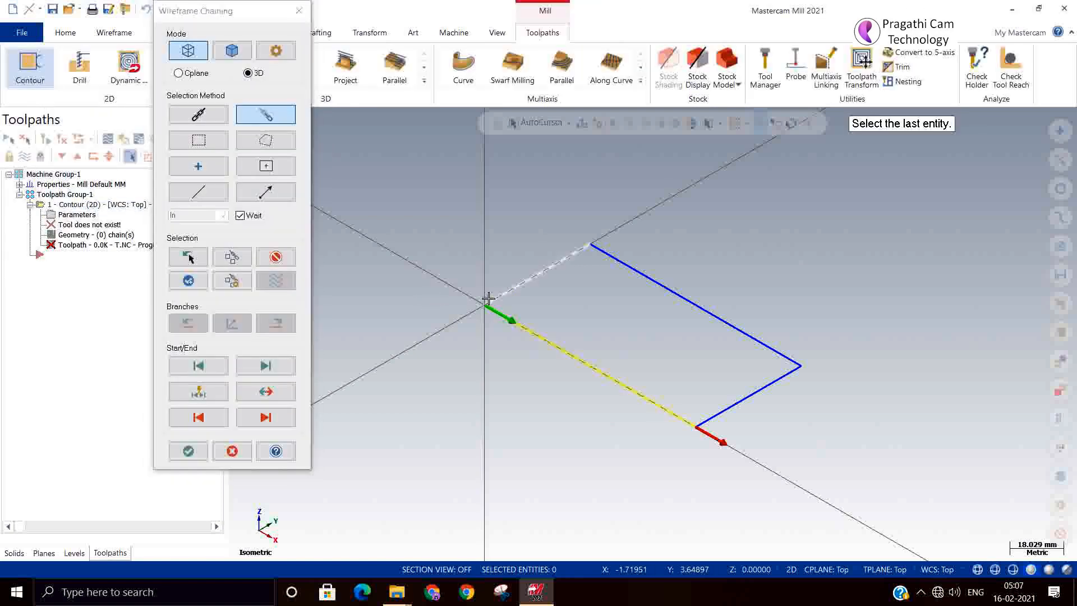
{"action": "left_click", "coordinate": [489, 303]}
{"action": "left_click", "coordinate": [188, 450]}
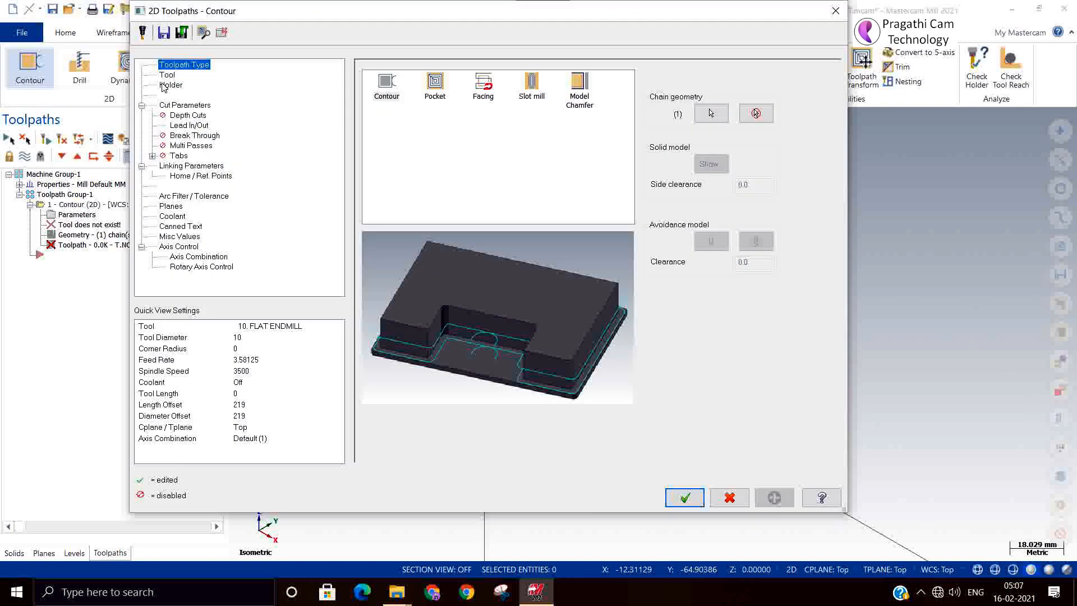
- Filter the tool library to flat end mills only and choose the 10 mm flat end mill for the contour
{"action": "left_click", "coordinate": [167, 75]}
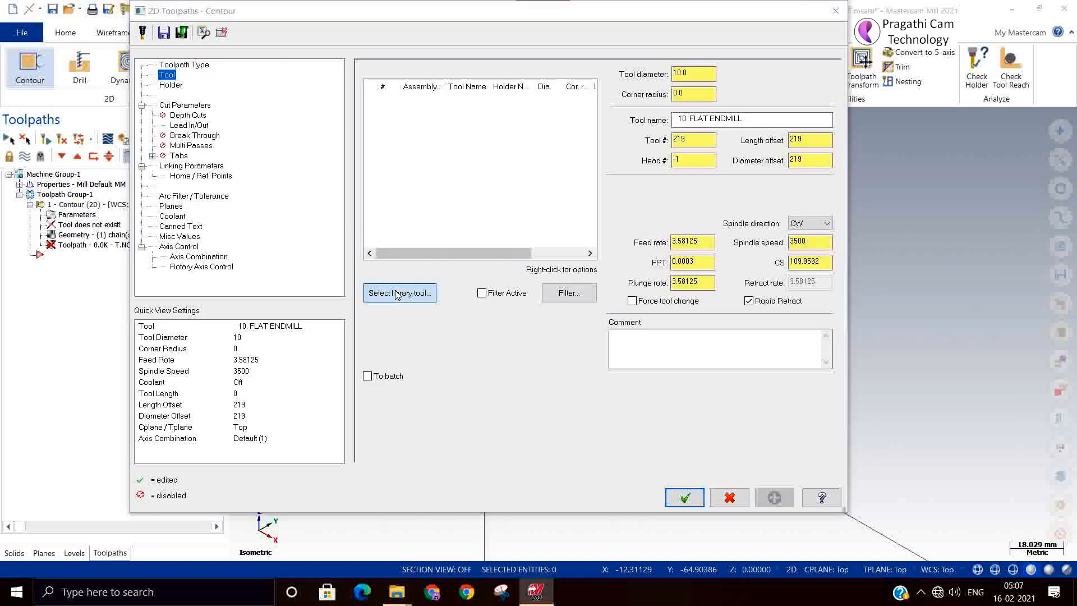
{"action": "left_click", "coordinate": [396, 294]}
{"action": "left_click", "coordinate": [705, 115]}
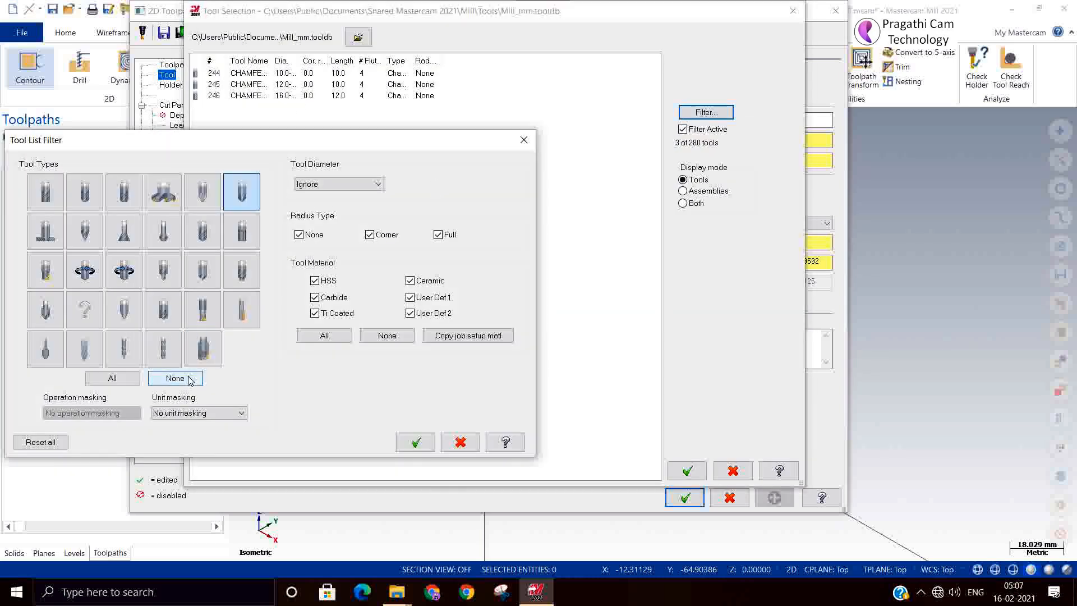
{"action": "left_click", "coordinate": [178, 378]}
{"action": "left_click", "coordinate": [48, 194]}
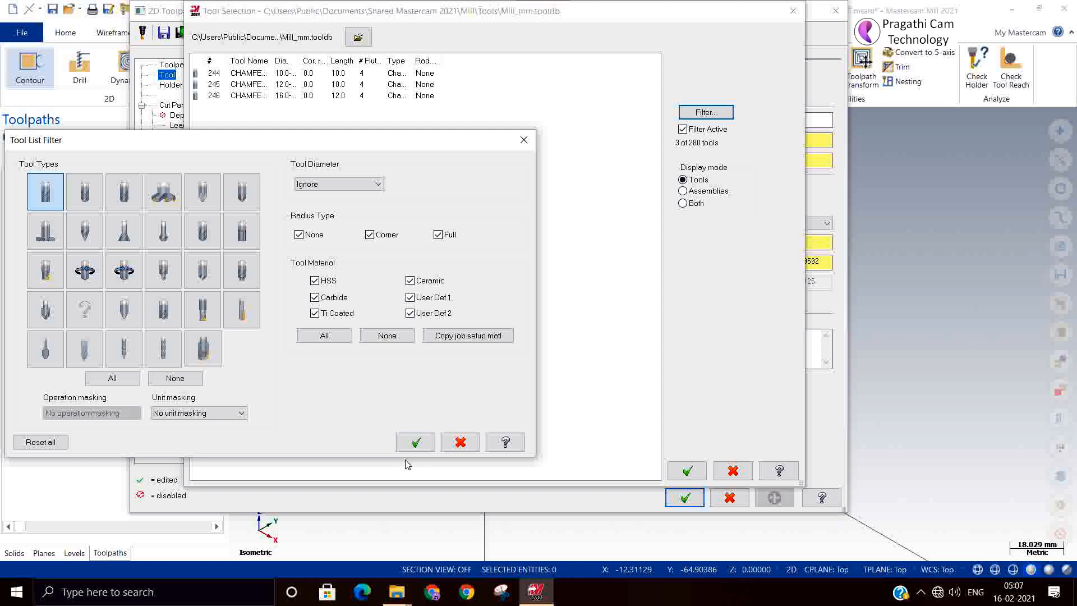
{"action": "left_click", "coordinate": [416, 442]}
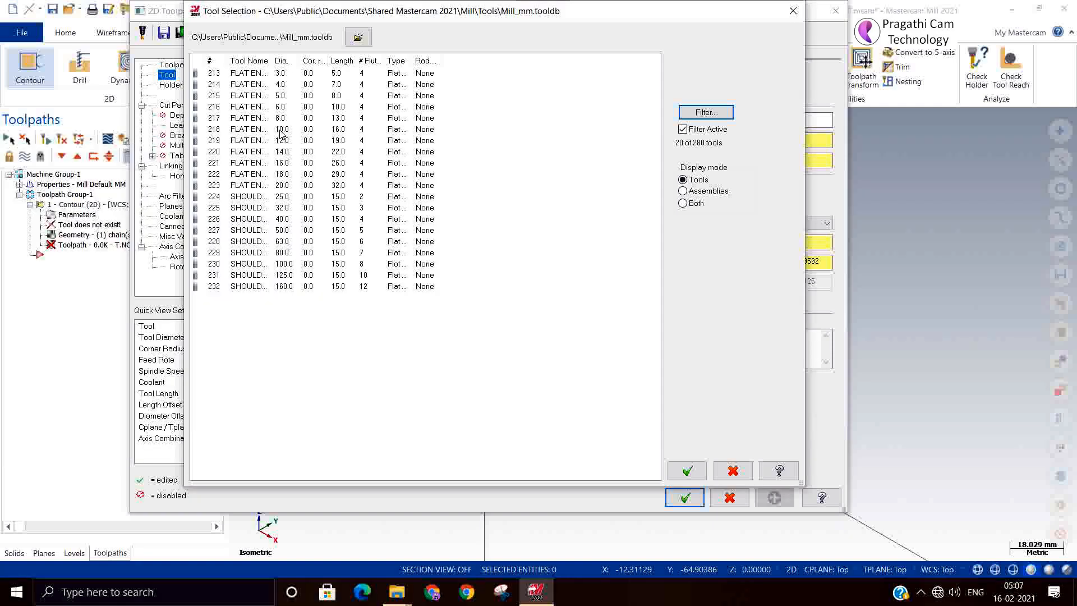
{"action": "left_click", "coordinate": [281, 133]}
{"action": "left_click", "coordinate": [687, 470]}
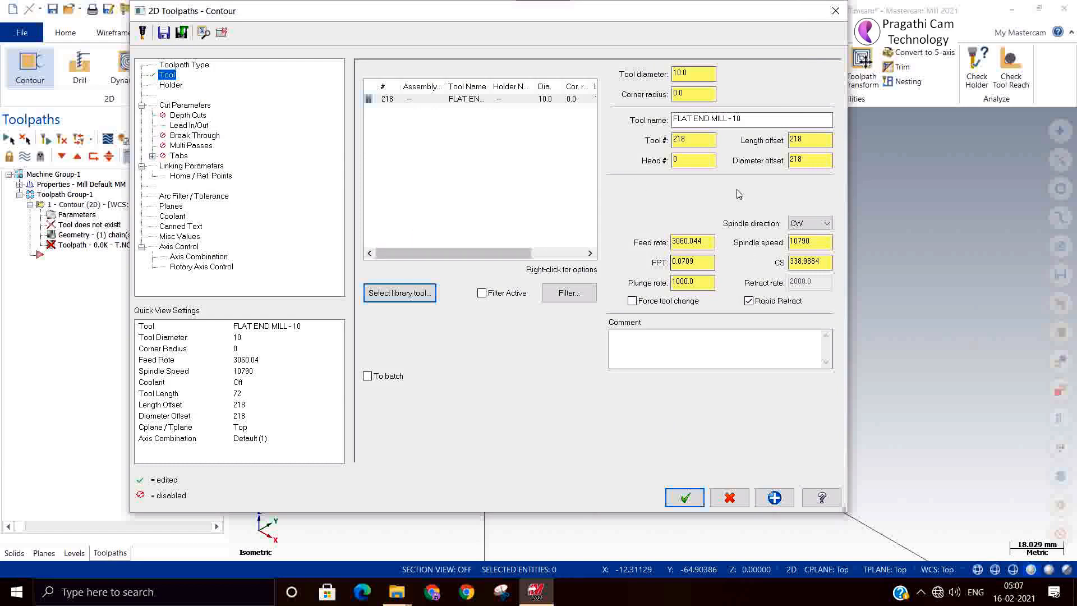
- Set the end mill's tool number to 1, cutting speed to 200 and plunge rate to 500
{"action": "left_click_drag", "start_coordinate": [706, 140], "coordinate": [572, 137]}
{"action": "type", "text": "1"}
{"action": "left_click", "coordinate": [825, 162]}
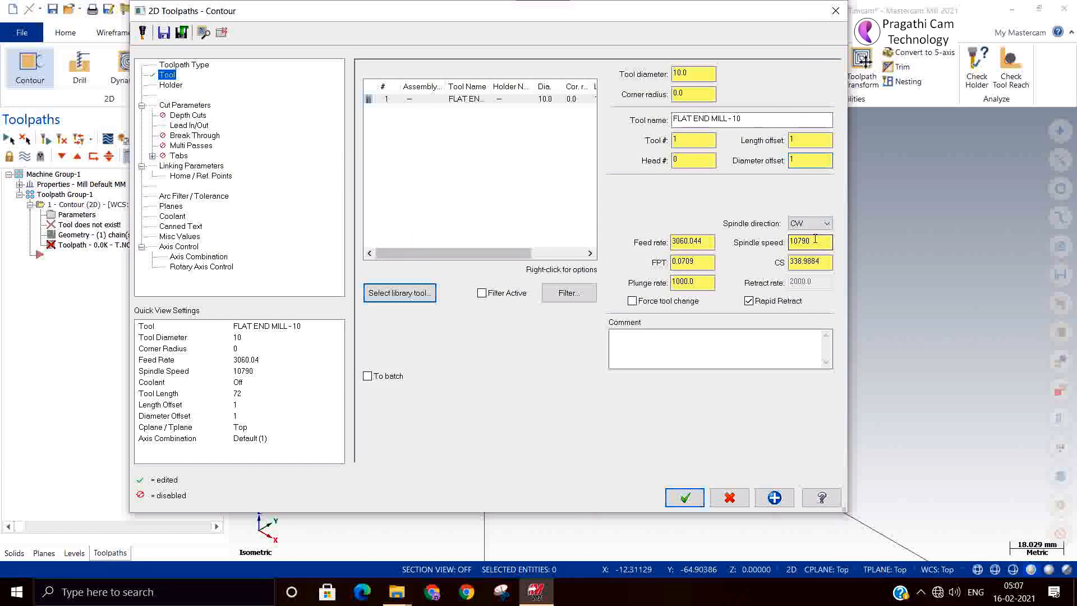
{"action": "double_click", "coordinate": [807, 262]}
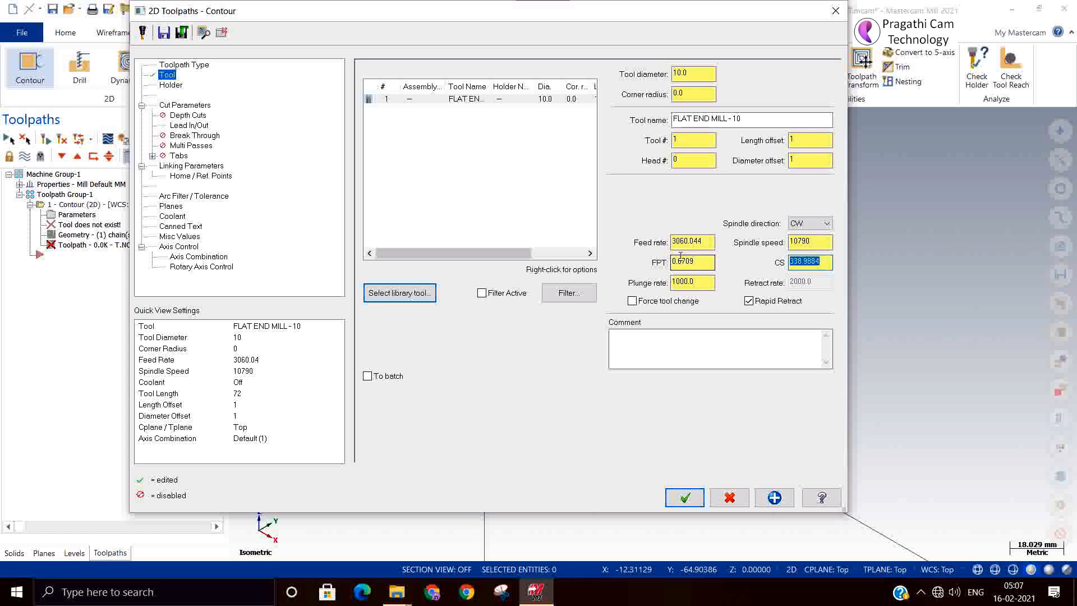
{"action": "type", "text": "200"}
{"action": "left_click", "coordinate": [700, 263]}
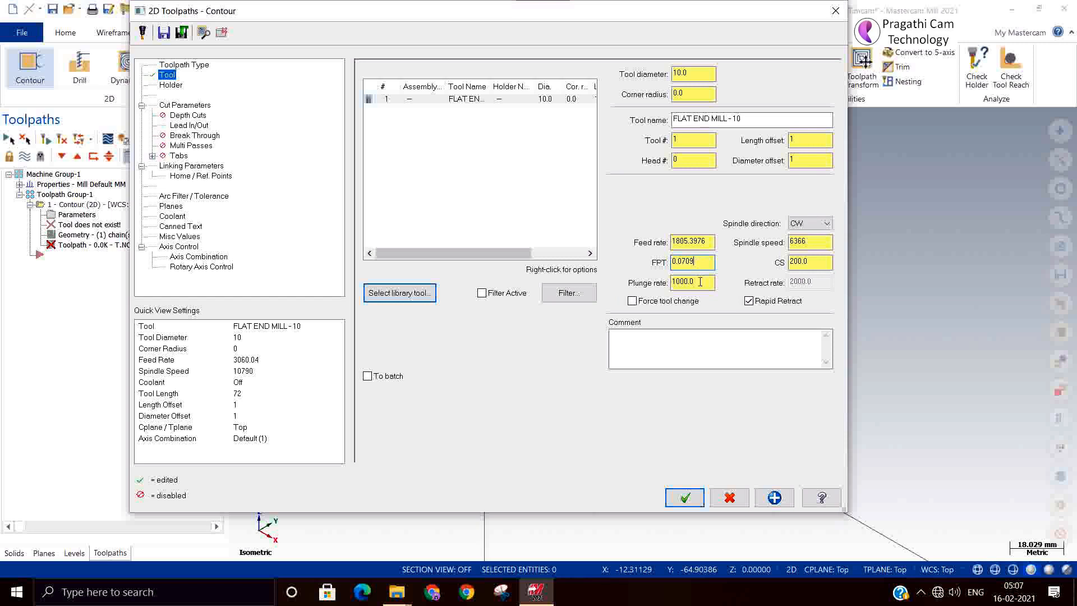
{"action": "double_click", "coordinate": [700, 282]}
{"action": "type", "text": "500"}
{"action": "key", "text": "Return"}
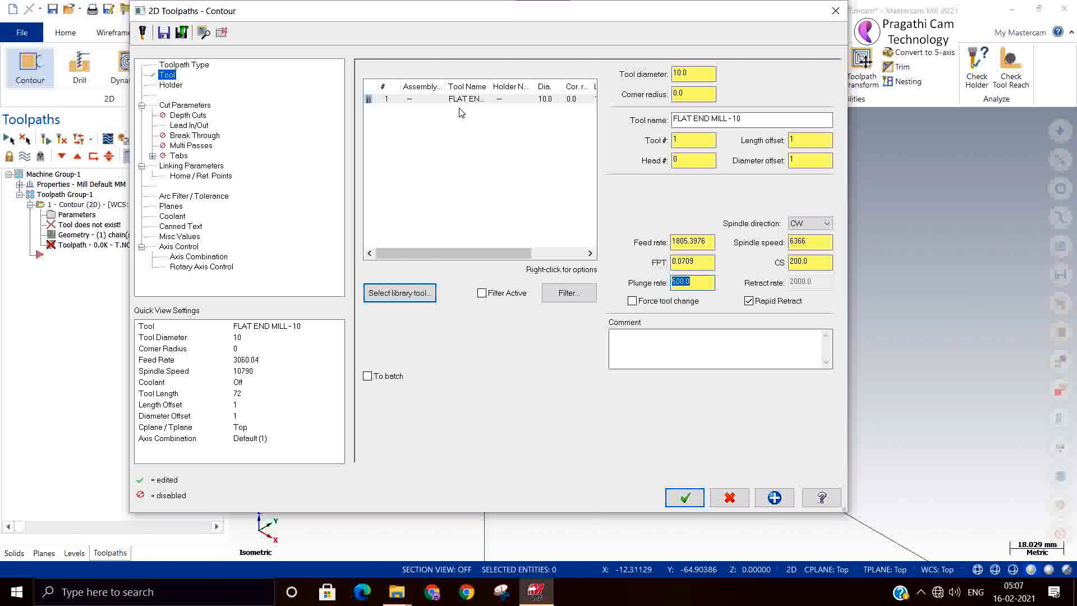
- Turn off lead in/out for the contour, check the cut parameters and accept the toolpath
{"action": "left_click", "coordinate": [195, 107]}
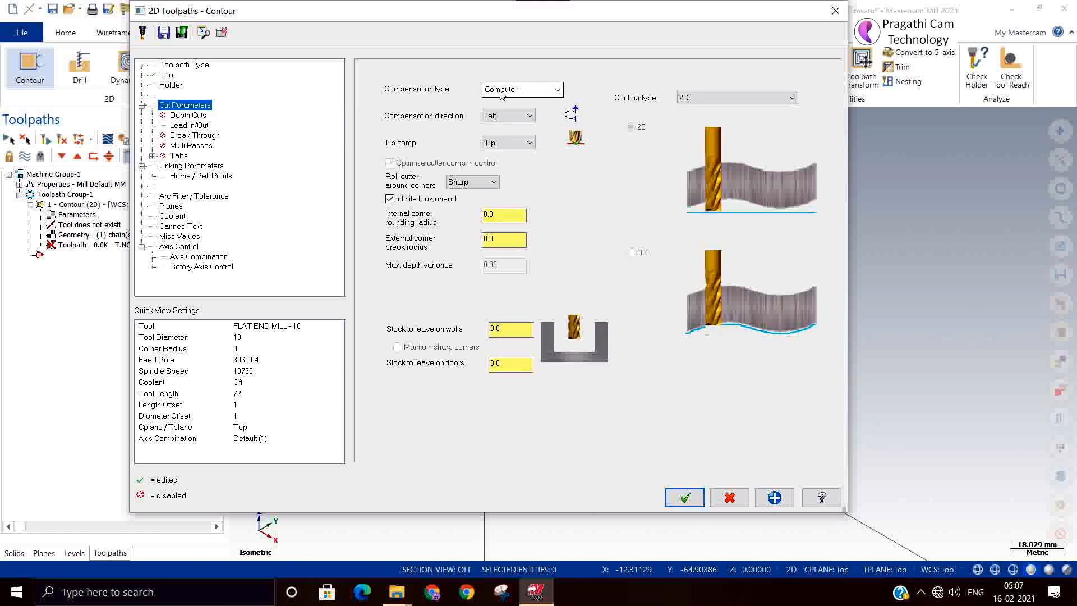
{"action": "left_click", "coordinate": [194, 126]}
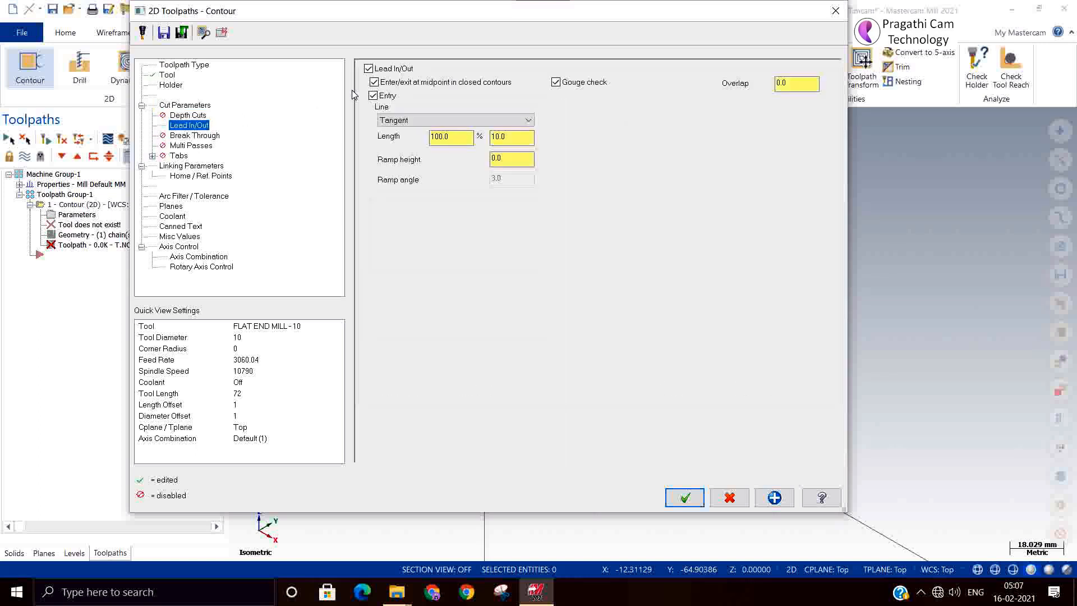
{"action": "left_click", "coordinate": [369, 69]}
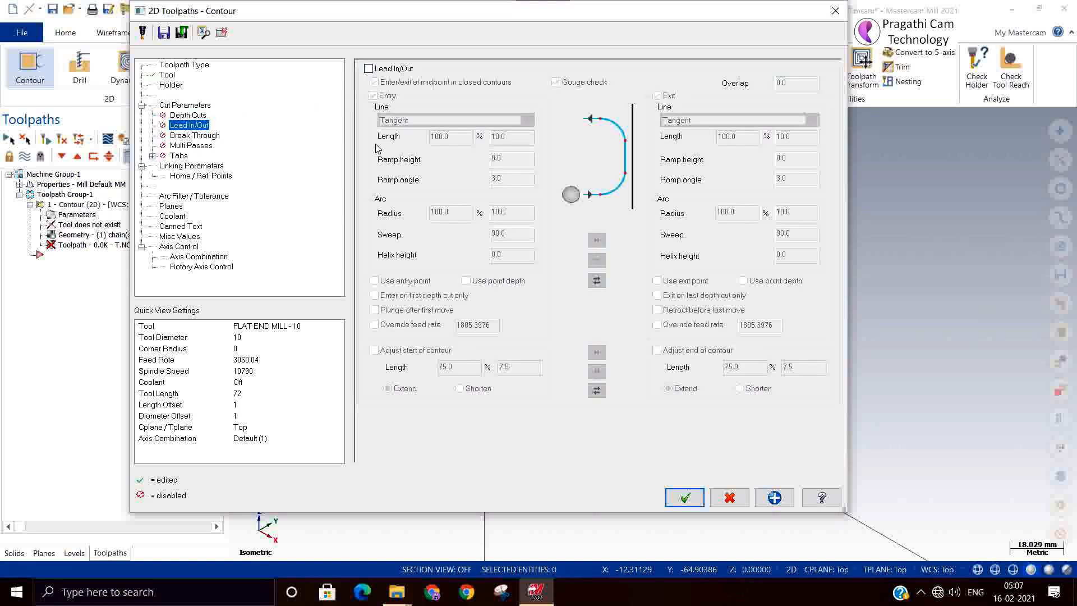
{"action": "left_click", "coordinate": [186, 106]}
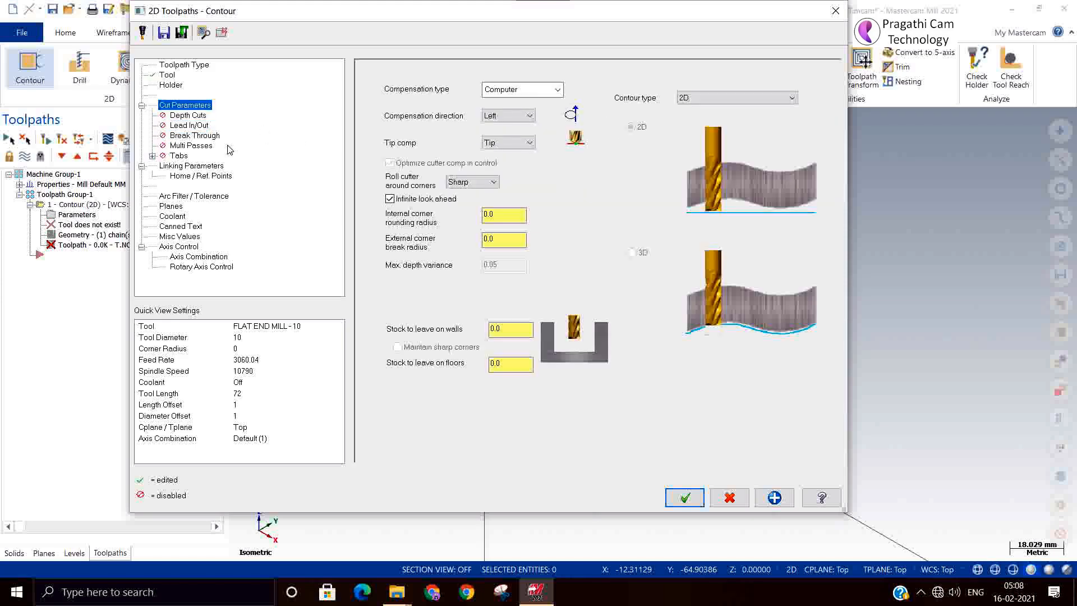
{"action": "left_click", "coordinate": [684, 497]}
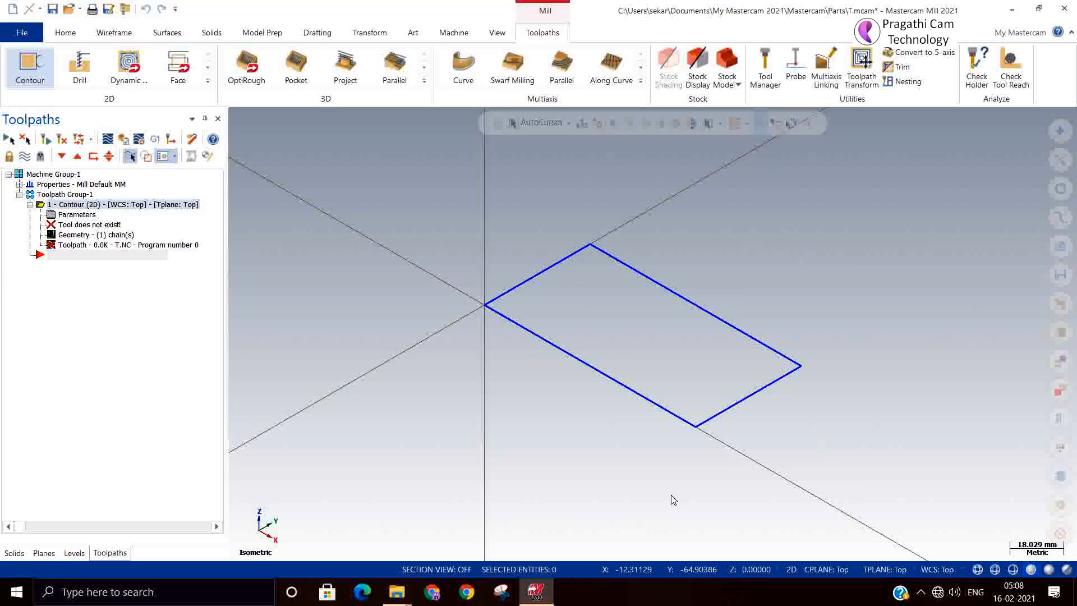
- Change the contour's compensation direction to Right and regenerate the operation
{"action": "left_click", "coordinate": [83, 217]}
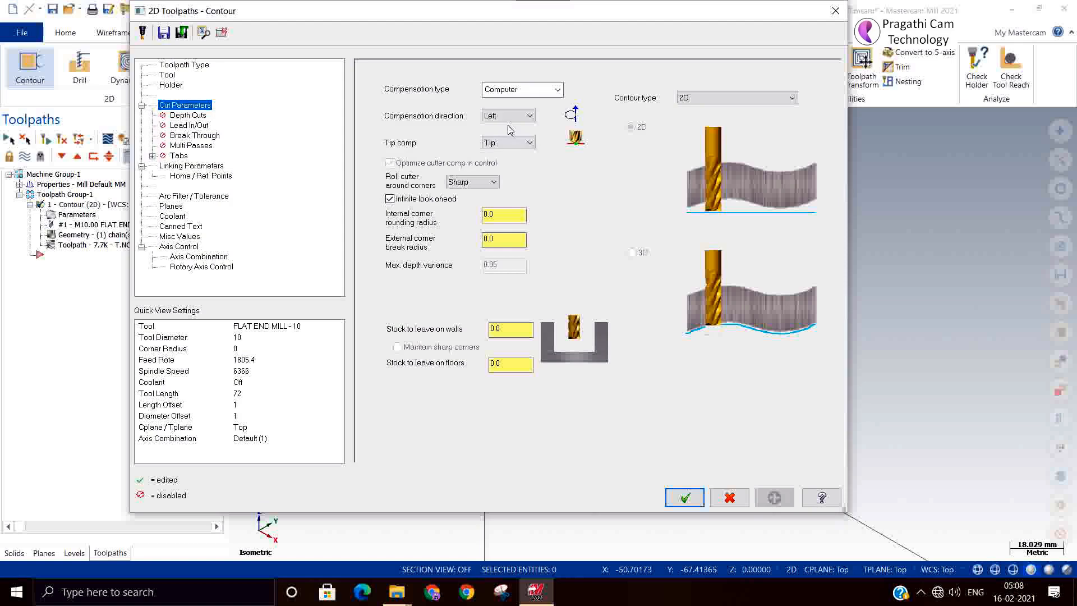
{"action": "left_click", "coordinate": [508, 116]}
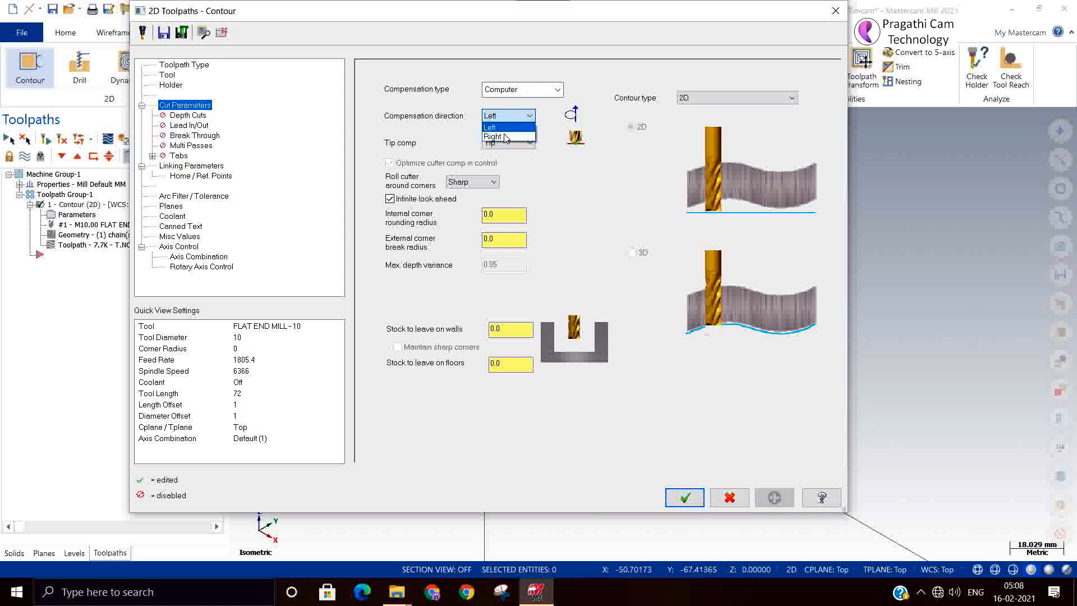
{"action": "left_click", "coordinate": [507, 137]}
{"action": "left_click", "coordinate": [685, 498]}
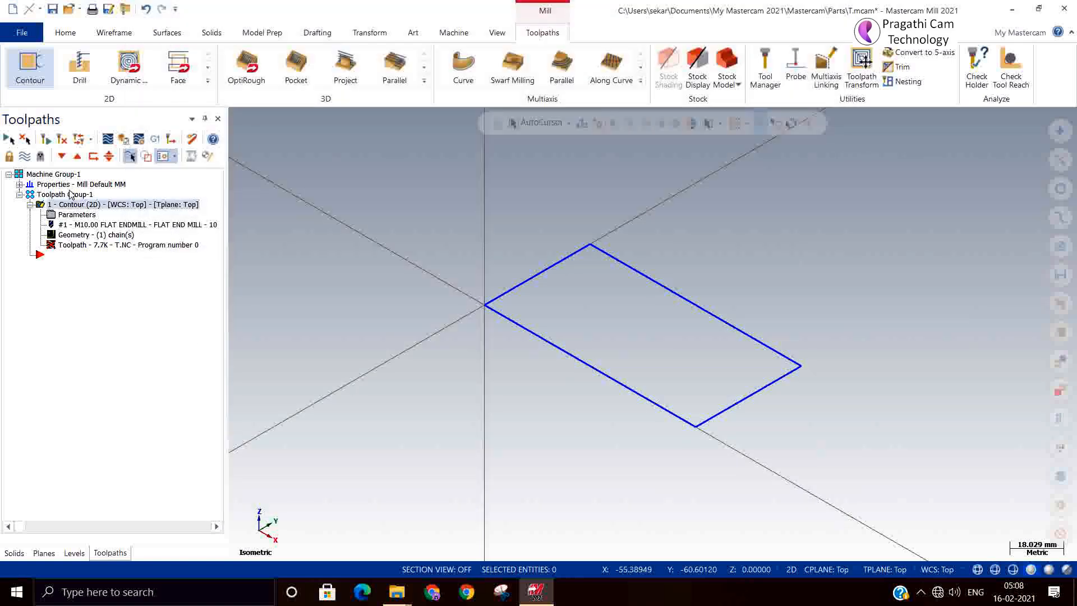
{"action": "left_click", "coordinate": [60, 141]}
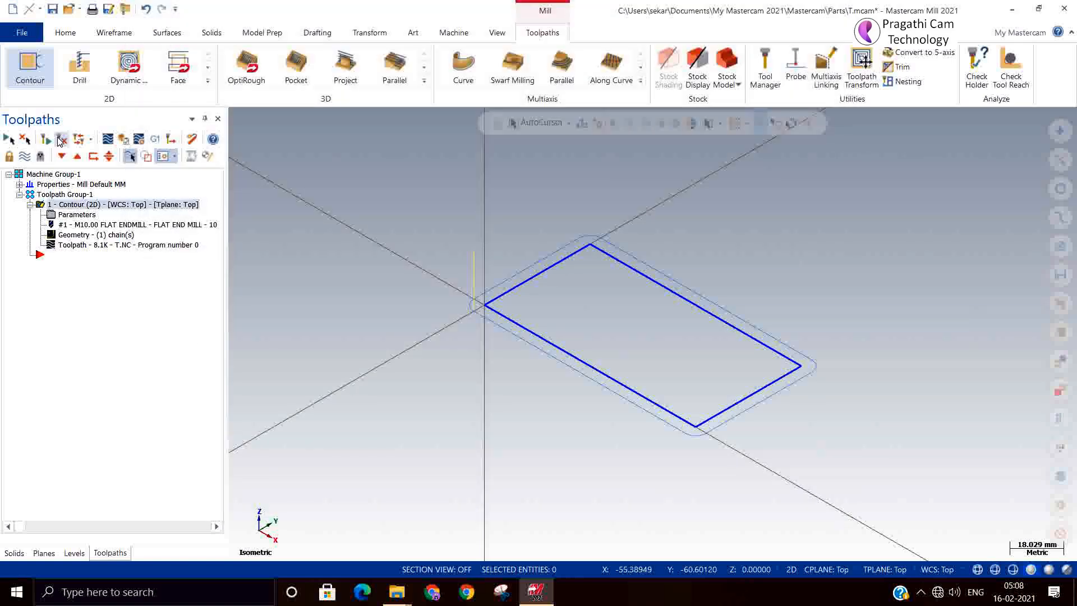
- Set the contour's roll cutter around corners option to None and regenerate the toolpath
{"action": "scroll", "coordinate": [597, 219], "scroll_direction": "up", "scroll_amount": 7}
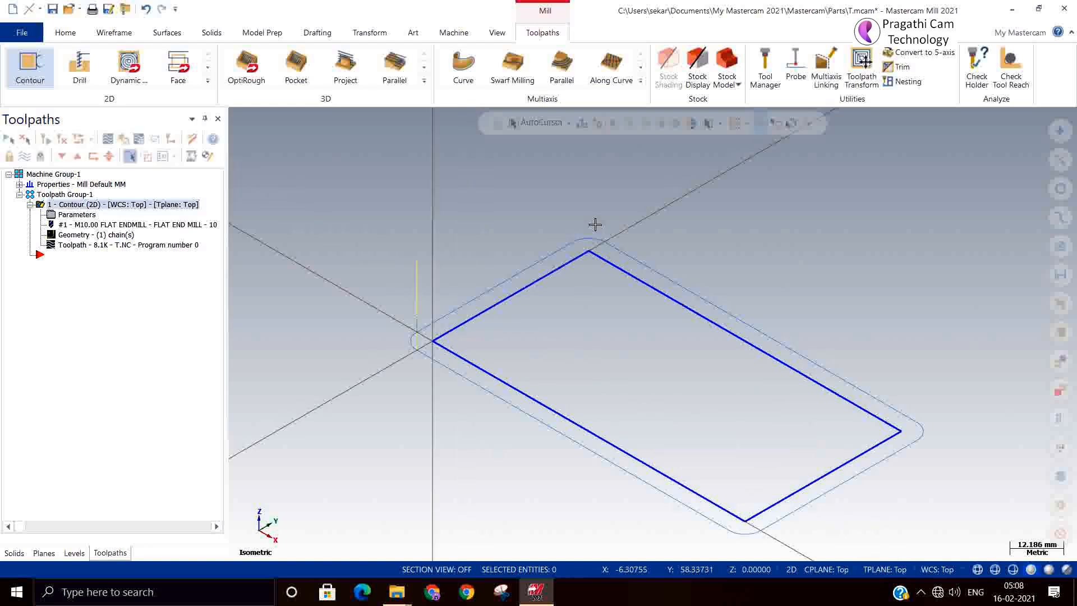
{"action": "middle_click_drag", "start_coordinate": [595, 225], "coordinate": [594, 247]}
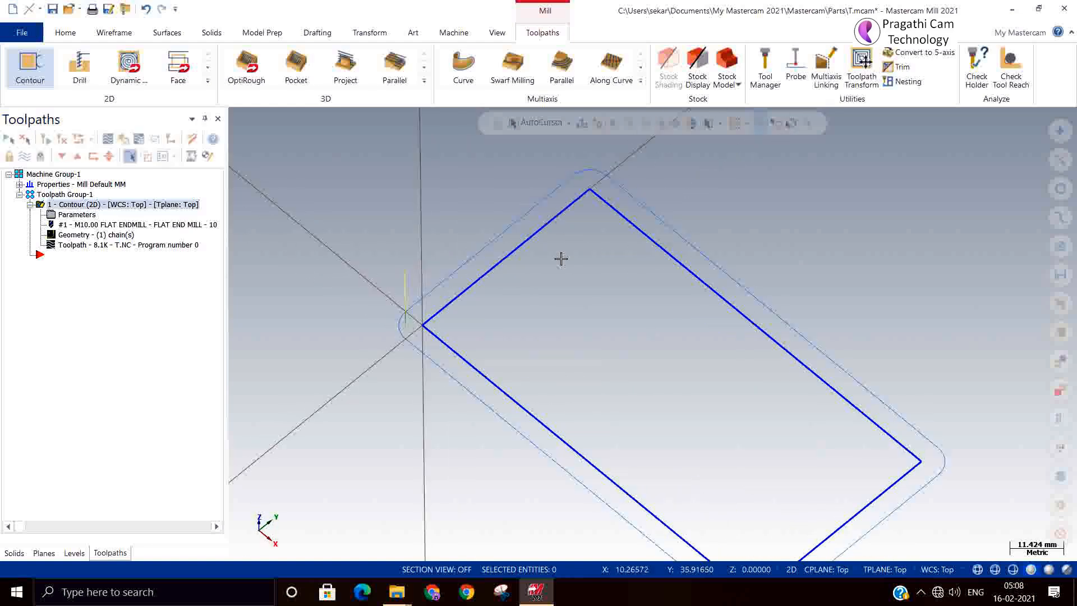
{"action": "left_click", "coordinate": [79, 216]}
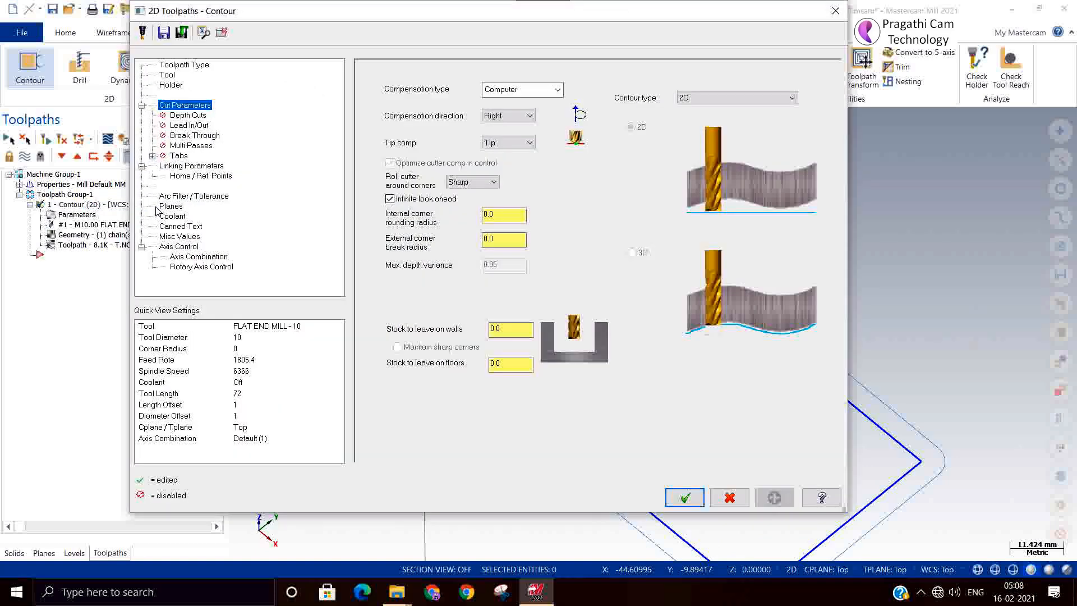
{"action": "left_click", "coordinate": [476, 185]}
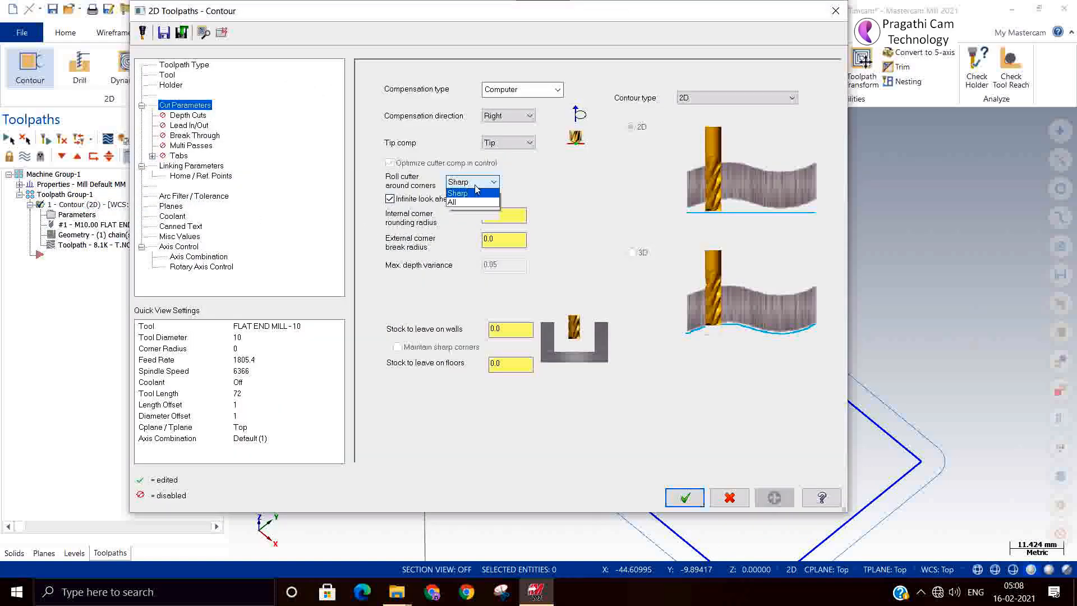
{"action": "left_click", "coordinate": [472, 193]}
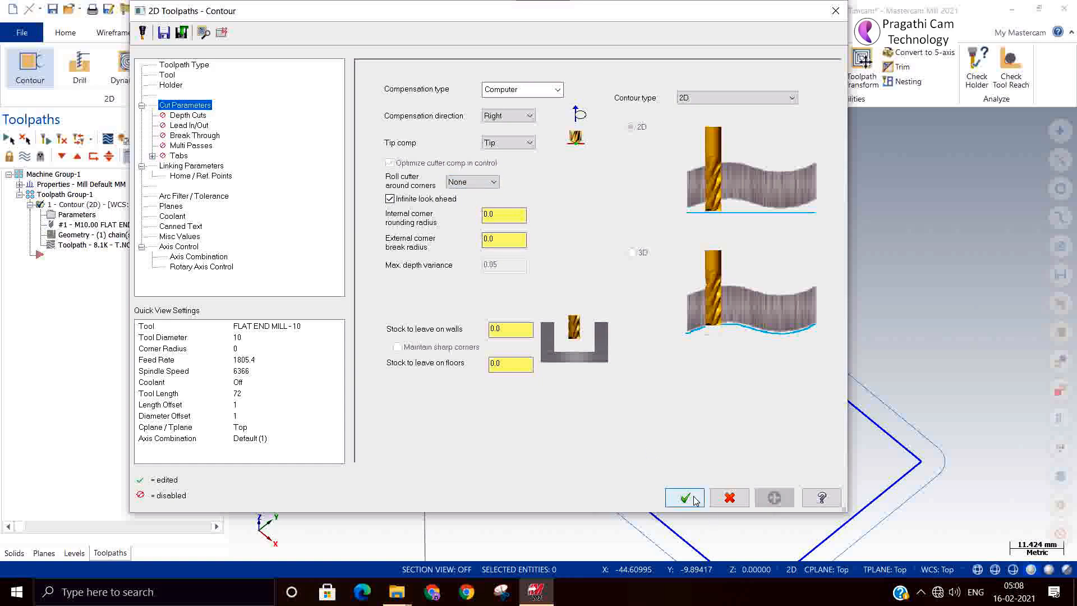
{"action": "left_click", "coordinate": [695, 499]}
{"action": "left_click", "coordinate": [64, 142]}
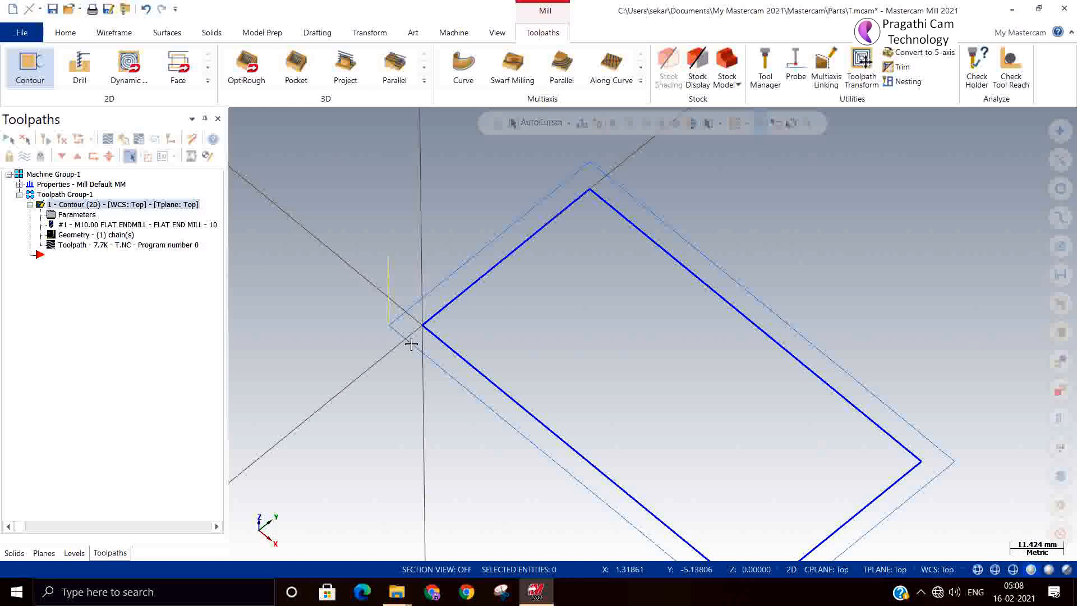
- Show the part in isometric view and post the contour operation to an NC file named computer
{"action": "right_click", "coordinate": [512, 311]}
{"action": "left_click", "coordinate": [563, 436]}
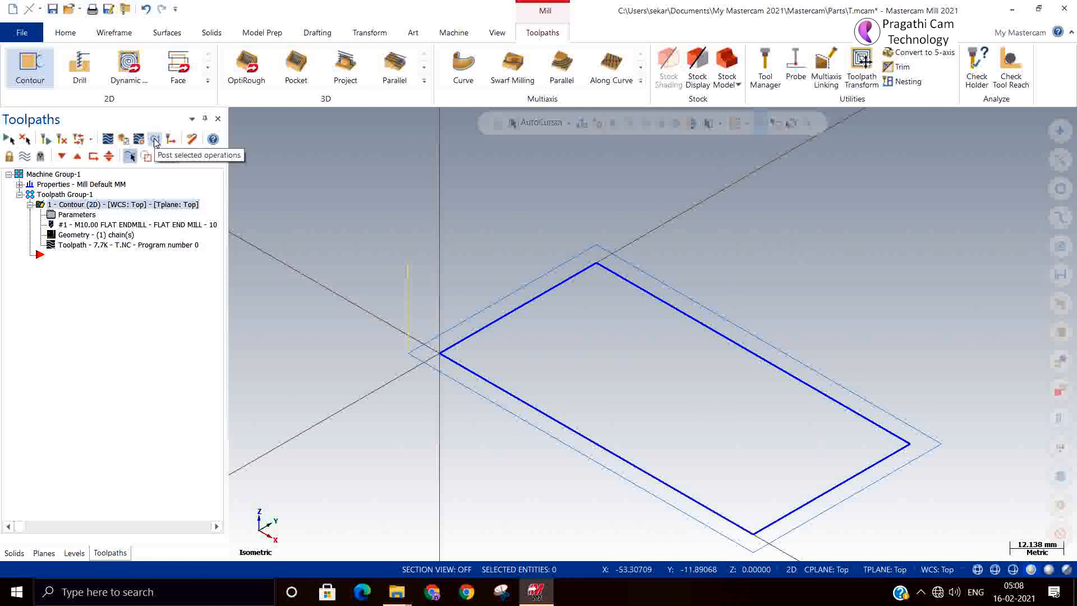
{"action": "left_click", "coordinate": [155, 139]}
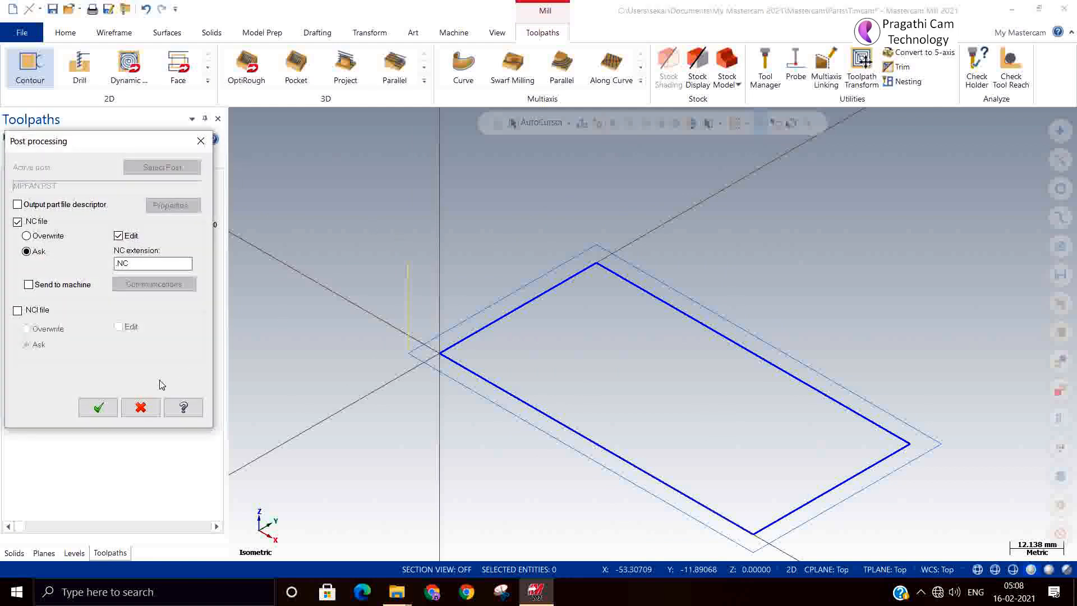
{"action": "left_click", "coordinate": [98, 407]}
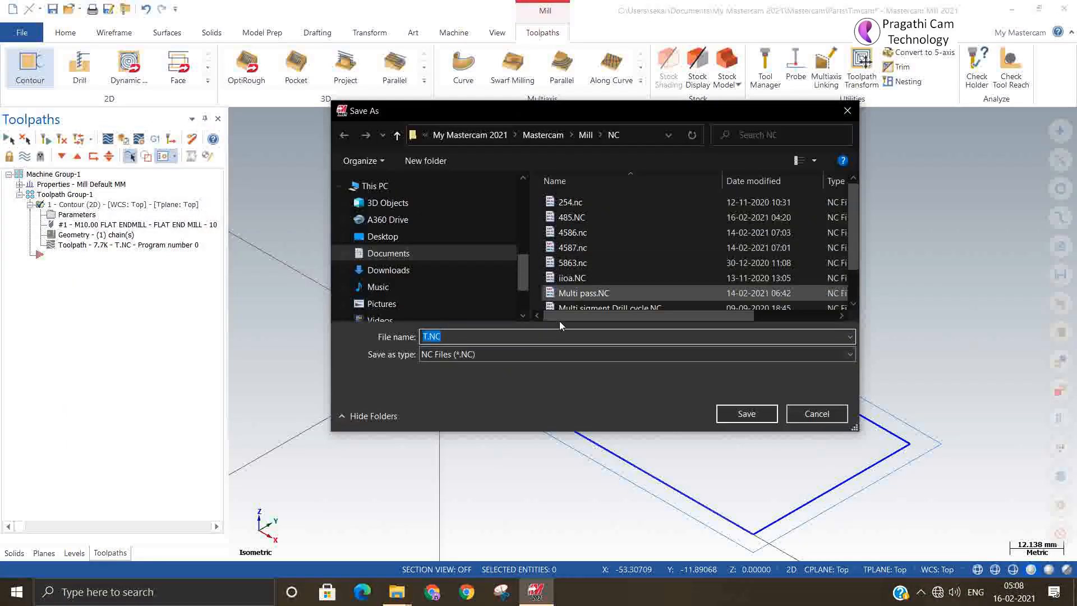
{"action": "type", "text": "co"}
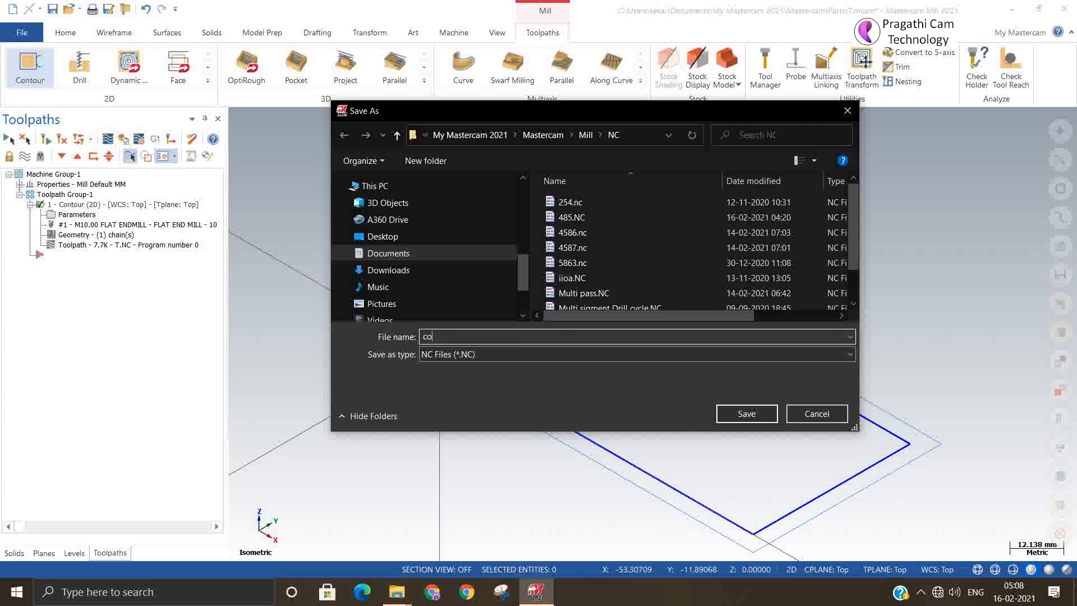
{"action": "type", "text": "mputer"}
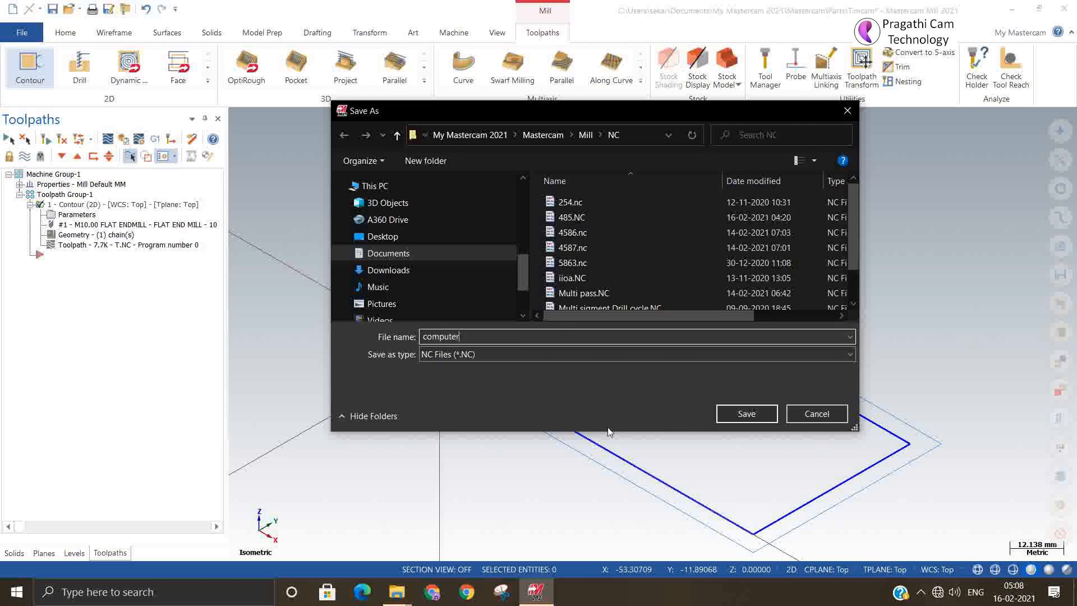
{"action": "left_click", "coordinate": [732, 415]}
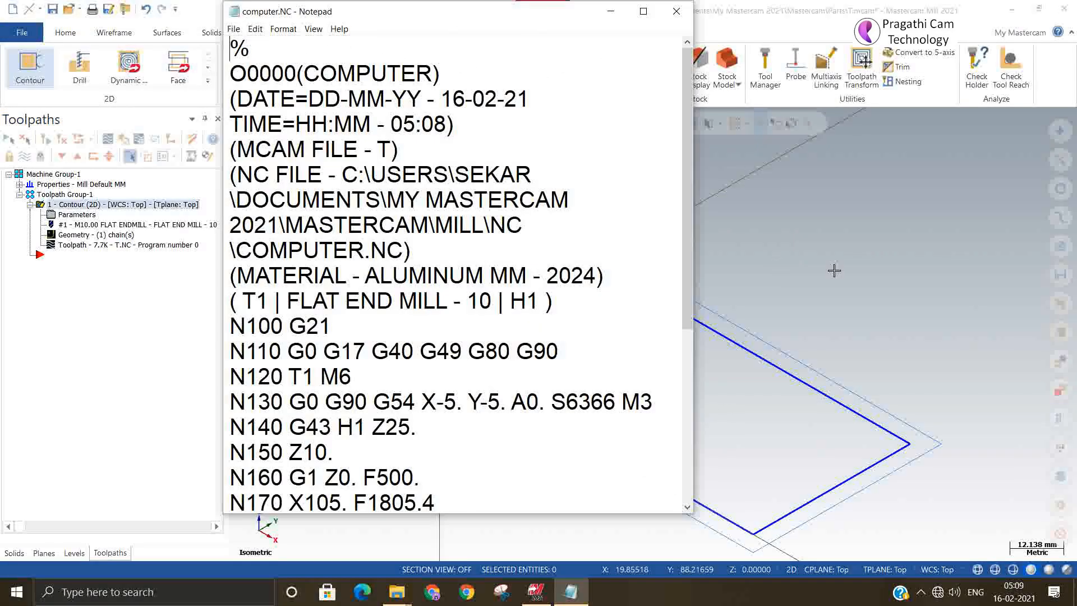
- Move the posted program beside the toolpath and examine its X and Y coordinates from the N130 start position through the contour moves
{"action": "scroll", "coordinate": [1001, 313], "scroll_direction": "down", "scroll_amount": 3}
{"action": "left_click_drag", "start_coordinate": [519, 11], "coordinate": [354, 35]}
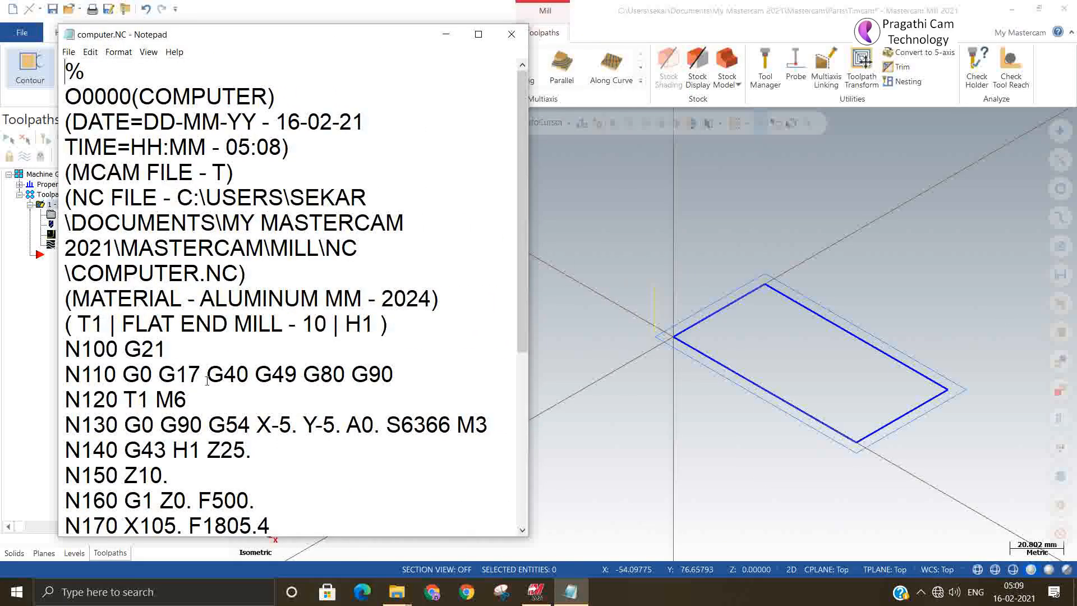
{"action": "left_click", "coordinate": [189, 374]}
{"action": "scroll", "coordinate": [360, 376], "scroll_direction": "down", "scroll_amount": 1}
{"action": "left_click", "coordinate": [258, 350]}
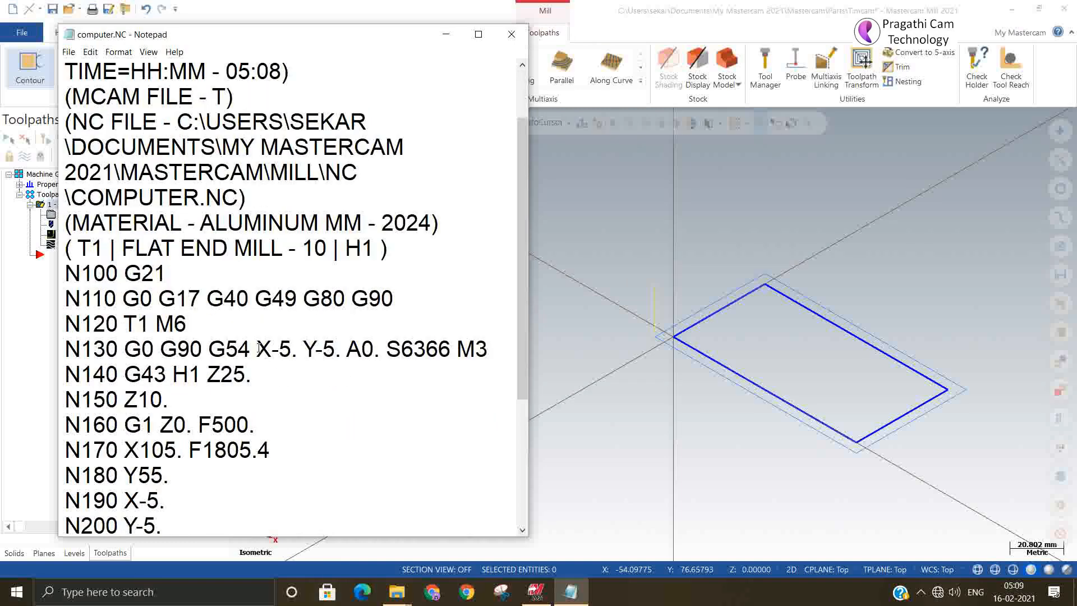
{"action": "left_click_drag", "start_coordinate": [263, 351], "coordinate": [342, 351]}
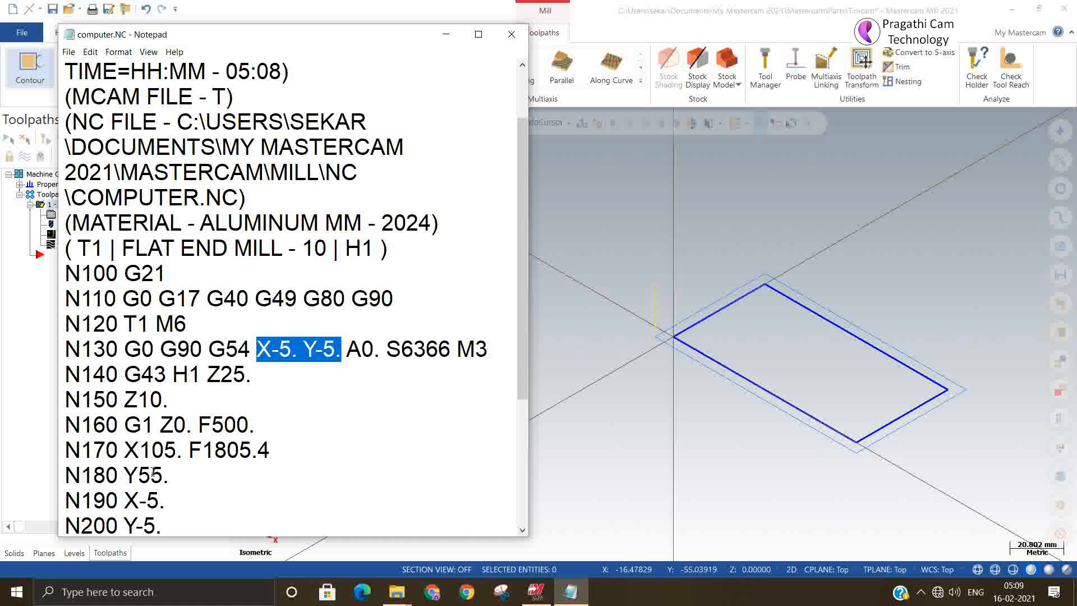
{"action": "left_click_drag", "start_coordinate": [177, 449], "coordinate": [124, 450]}
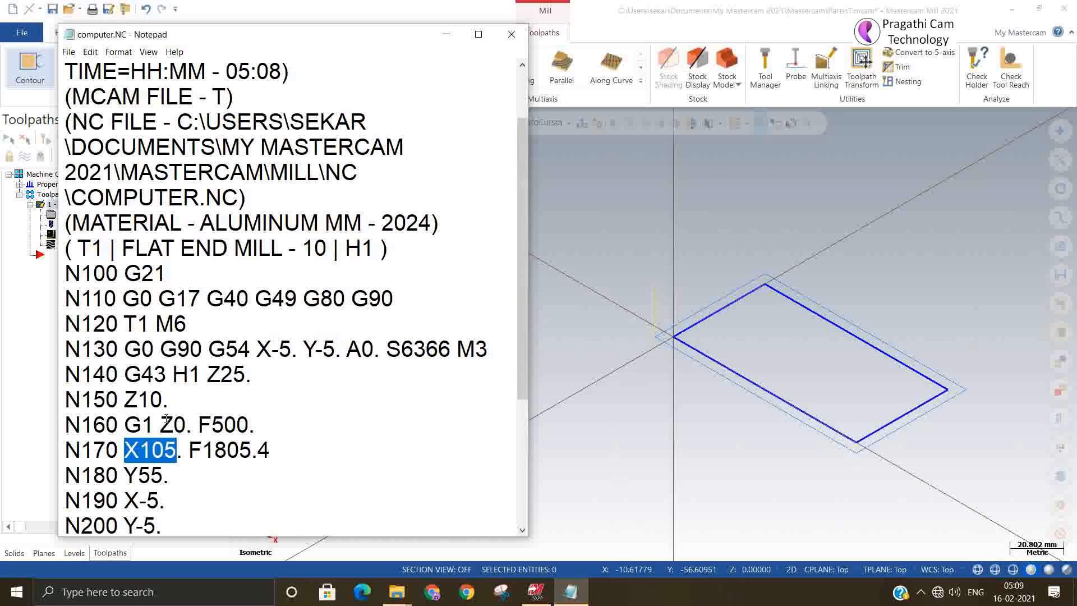
{"action": "scroll", "coordinate": [168, 418], "scroll_direction": "down", "scroll_amount": 1}
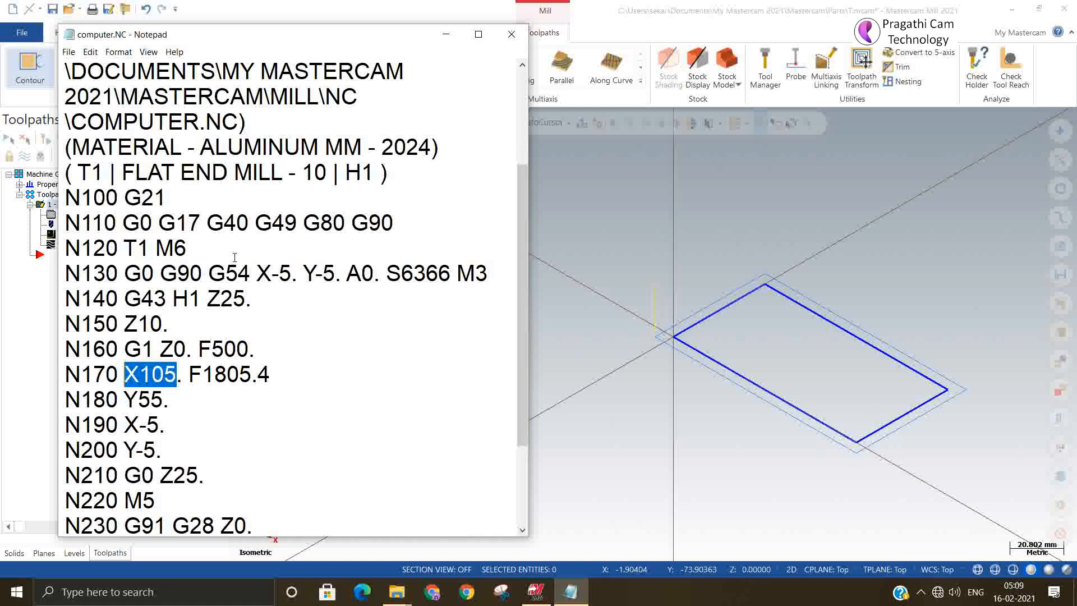
{"action": "left_click", "coordinate": [323, 273]}
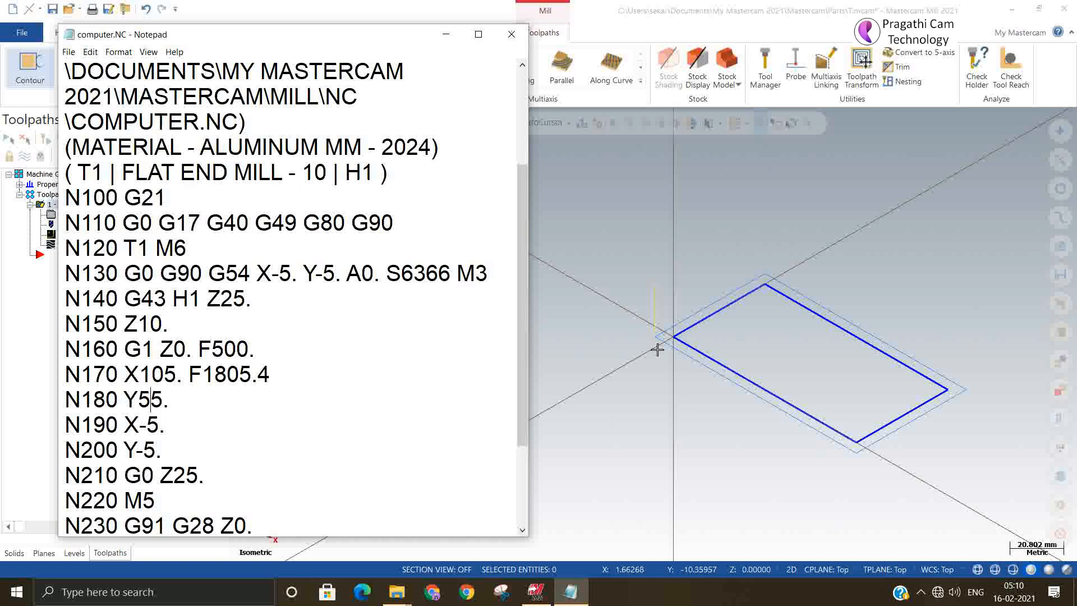
- Review the remaining blocks of the computer.NC program and the G43 code in N140, and close the file
{"action": "scroll", "coordinate": [335, 404], "scroll_direction": "down", "scroll_amount": 2}
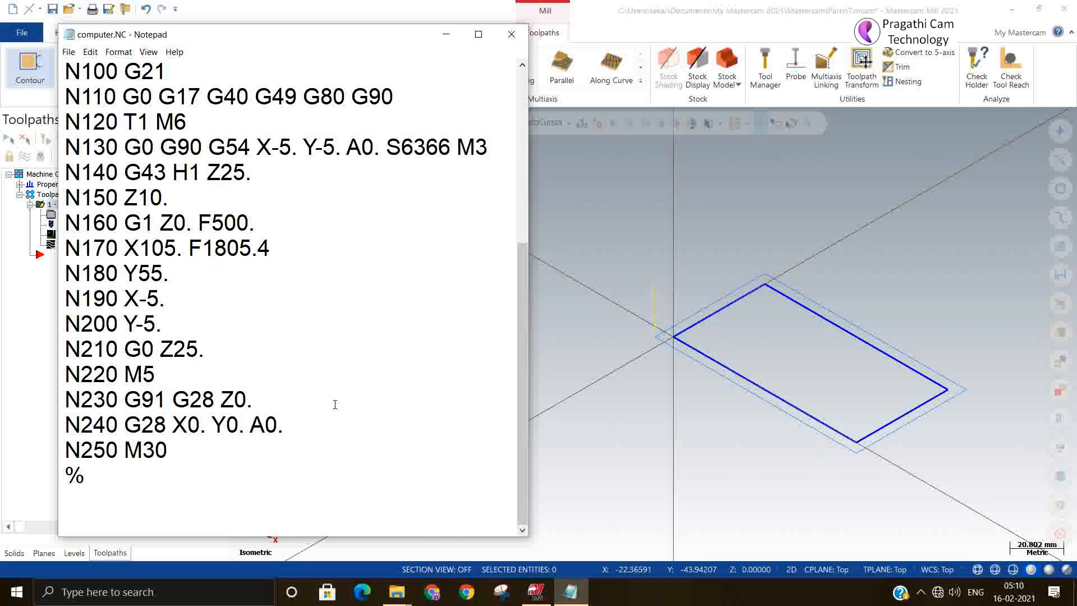
{"action": "scroll", "coordinate": [335, 404], "scroll_direction": "up", "scroll_amount": 3}
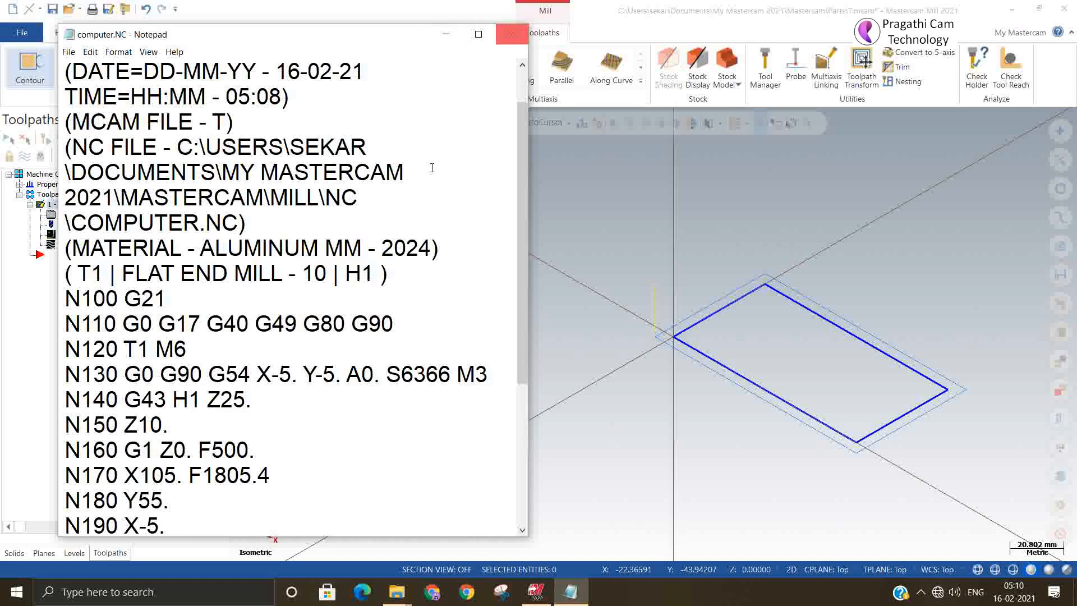
{"action": "scroll", "coordinate": [326, 305], "scroll_direction": "down", "scroll_amount": 1}
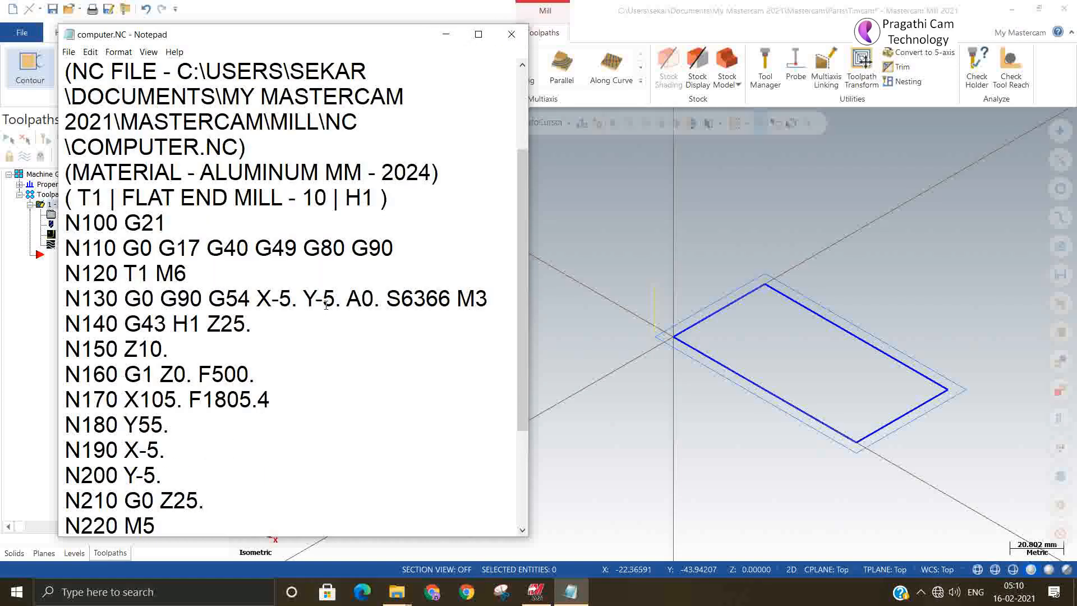
{"action": "left_click", "coordinate": [167, 324]}
{"action": "key", "text": "shift+Left"}
{"action": "key", "text": "shift+Left"}
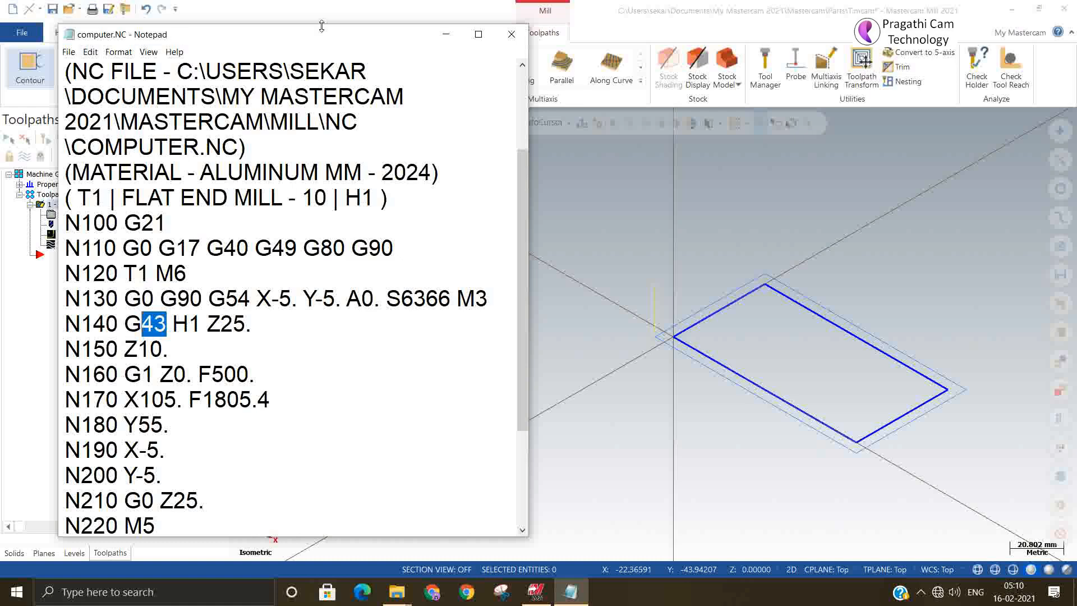
{"action": "left_click", "coordinate": [511, 35]}
- Set the contour's compensation type to Control and regenerate the toolpath
{"action": "left_click", "coordinate": [58, 218]}
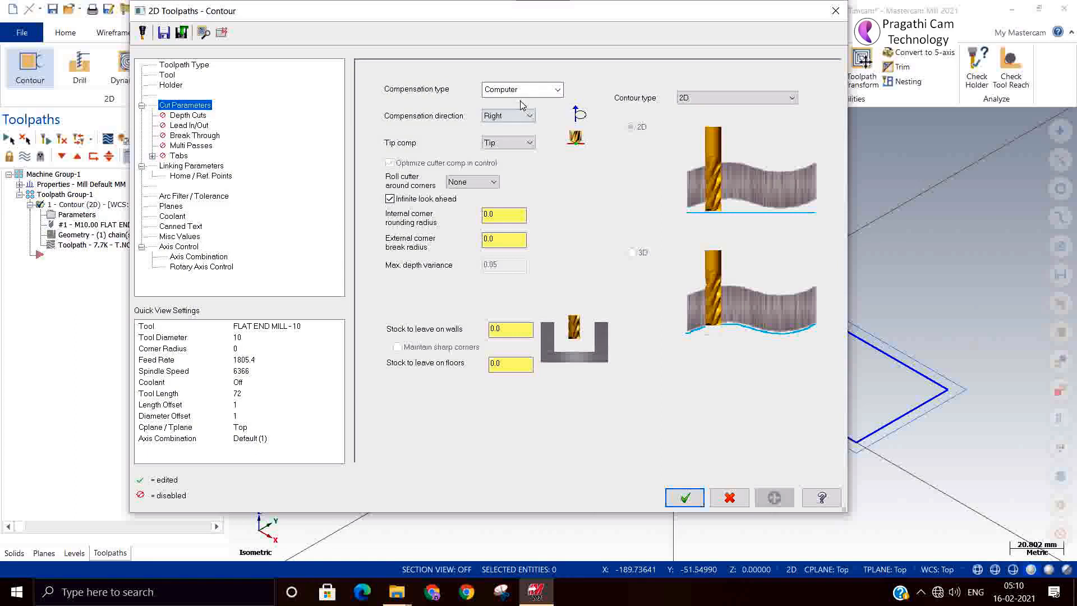
{"action": "left_click", "coordinate": [532, 93]}
{"action": "left_click", "coordinate": [515, 102]}
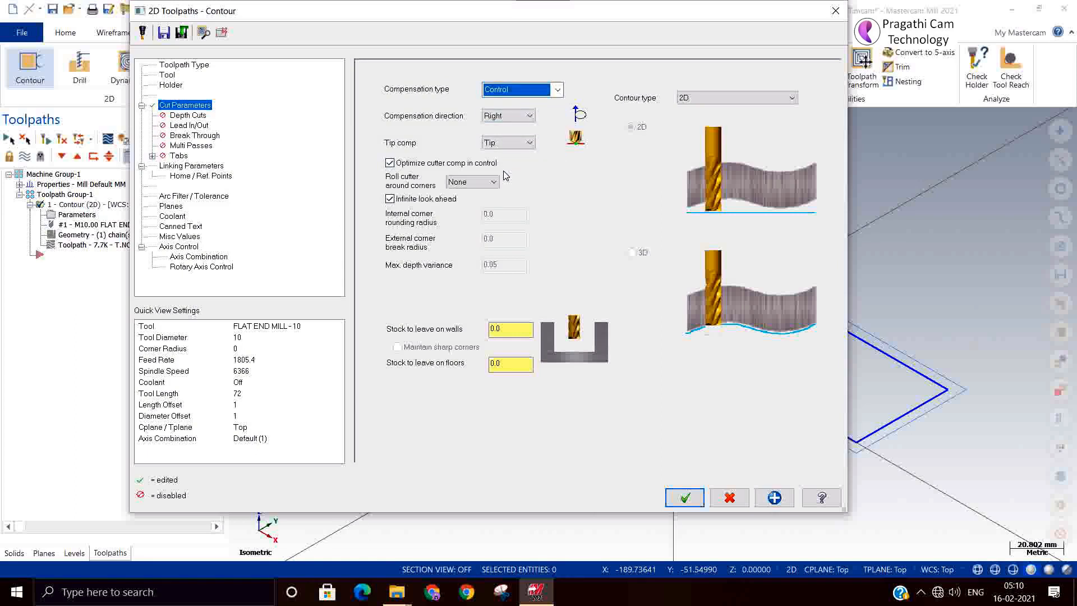
{"action": "left_click", "coordinate": [685, 498]}
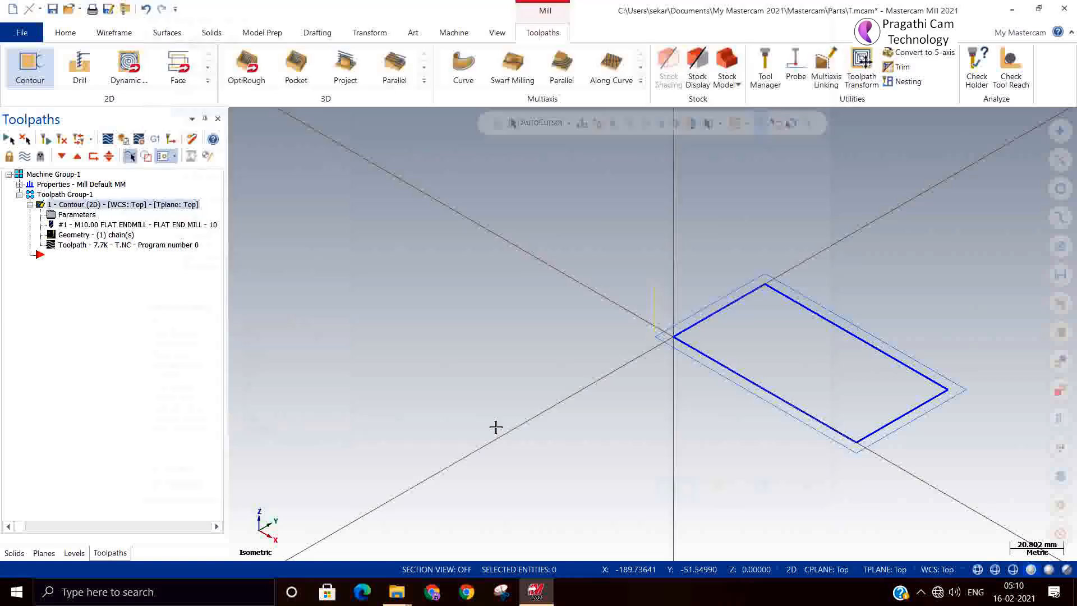
{"action": "left_click", "coordinate": [60, 143]}
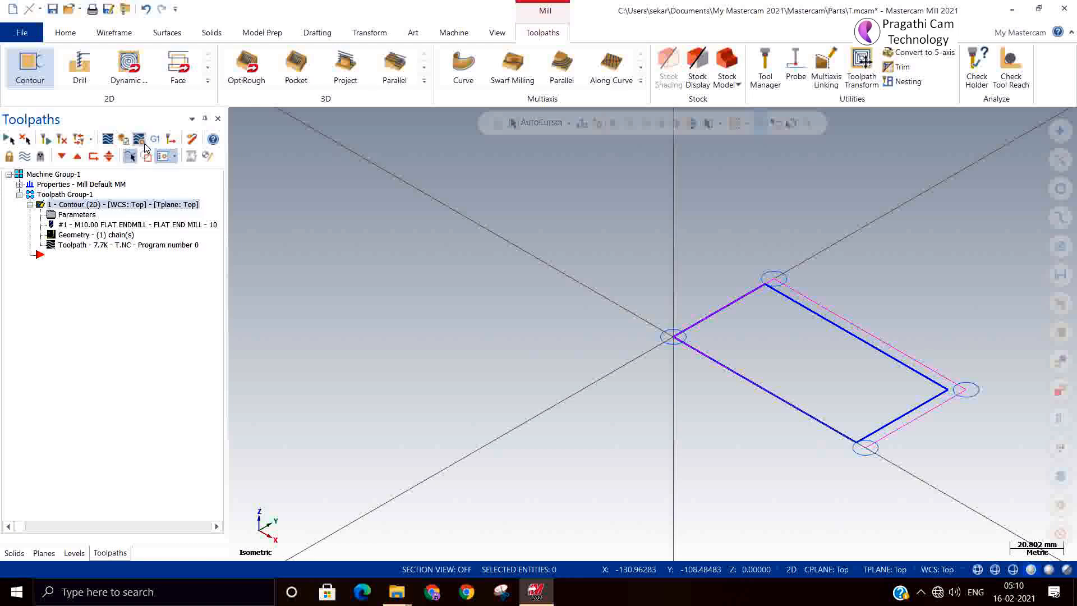
- Post the regenerated contour operation to an NC file named control
{"action": "left_click", "coordinate": [163, 138]}
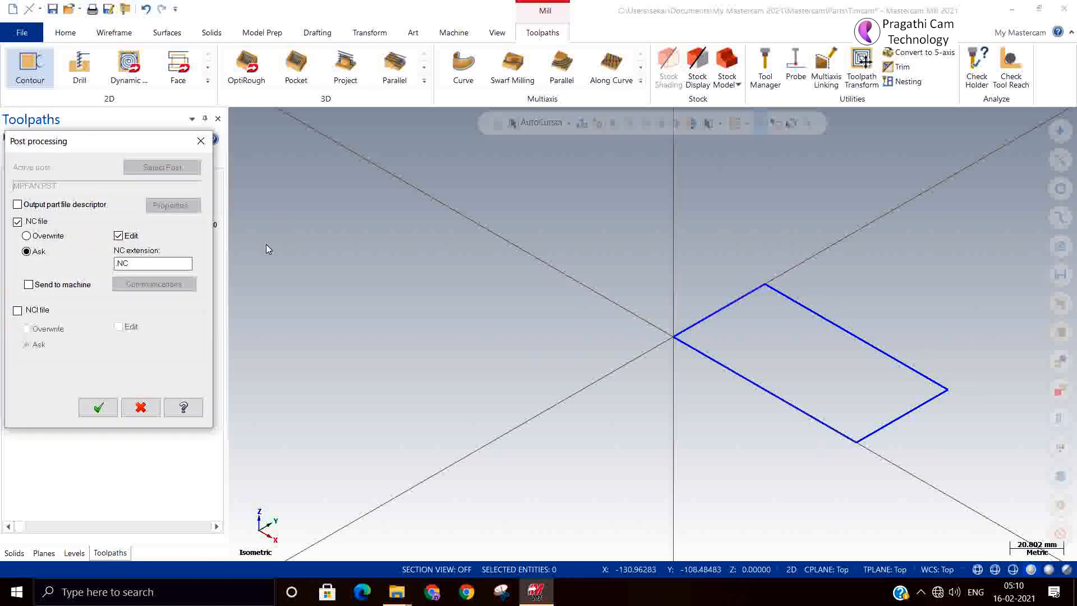
{"action": "left_click", "coordinate": [98, 405]}
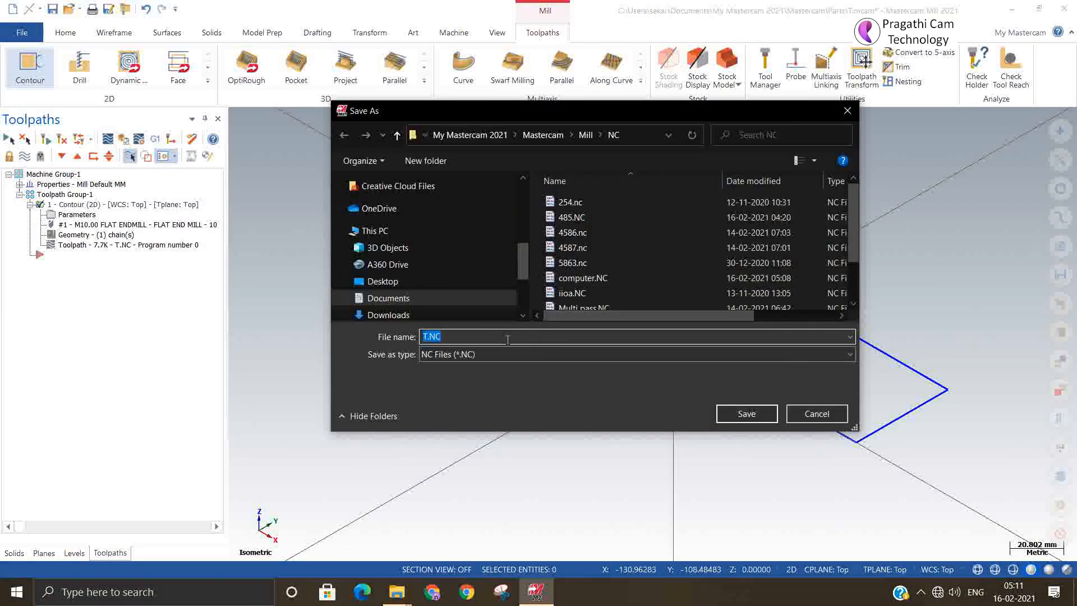
{"action": "type", "text": "control"}
{"action": "left_click", "coordinate": [726, 410]}
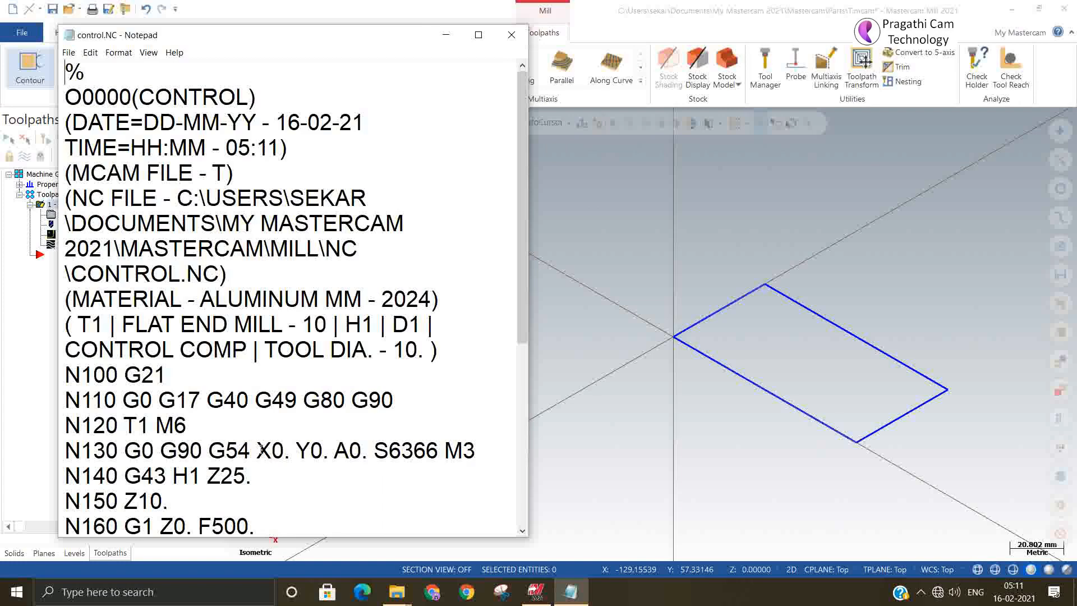
- Examine the N130 start coordinates and the G42 D1 compensation call in N170 of the control.NC program
{"action": "left_click_drag", "start_coordinate": [257, 452], "coordinate": [323, 453]}
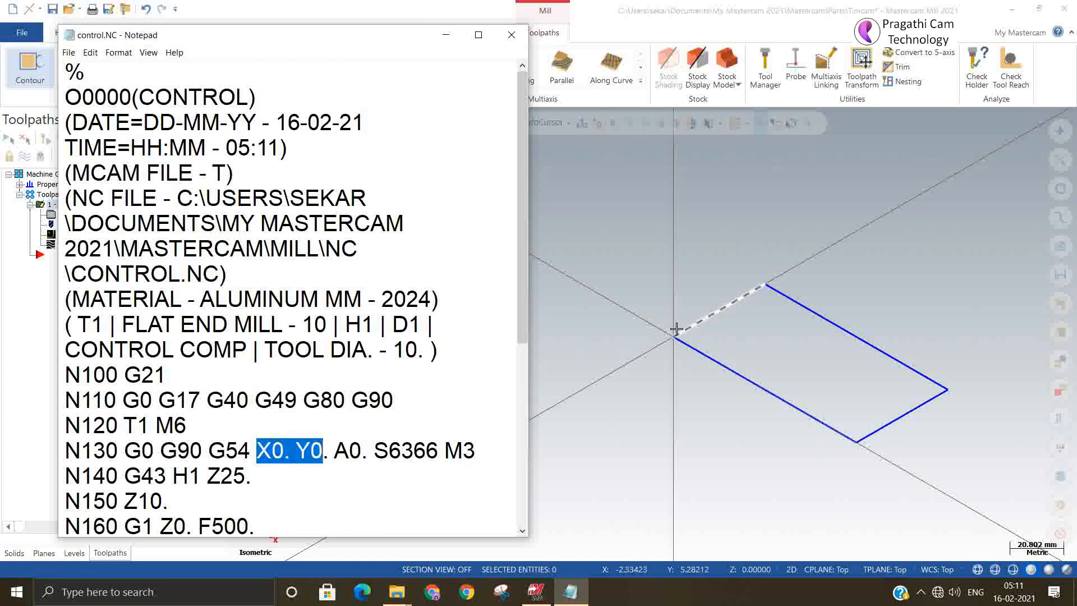
{"action": "scroll", "coordinate": [258, 328], "scroll_direction": "down", "scroll_amount": 1}
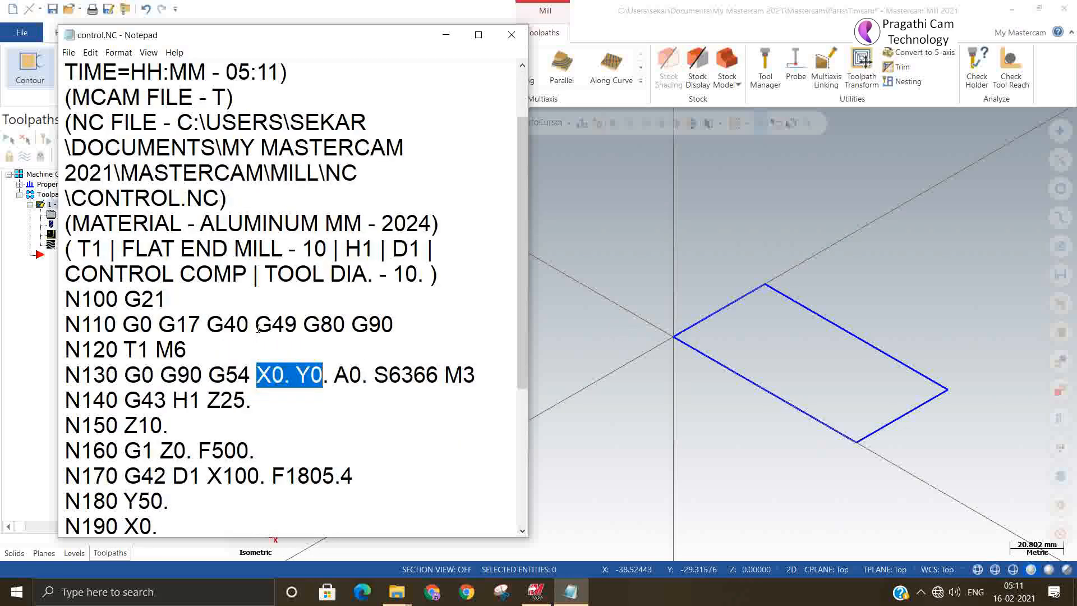
{"action": "left_click", "coordinate": [153, 399]}
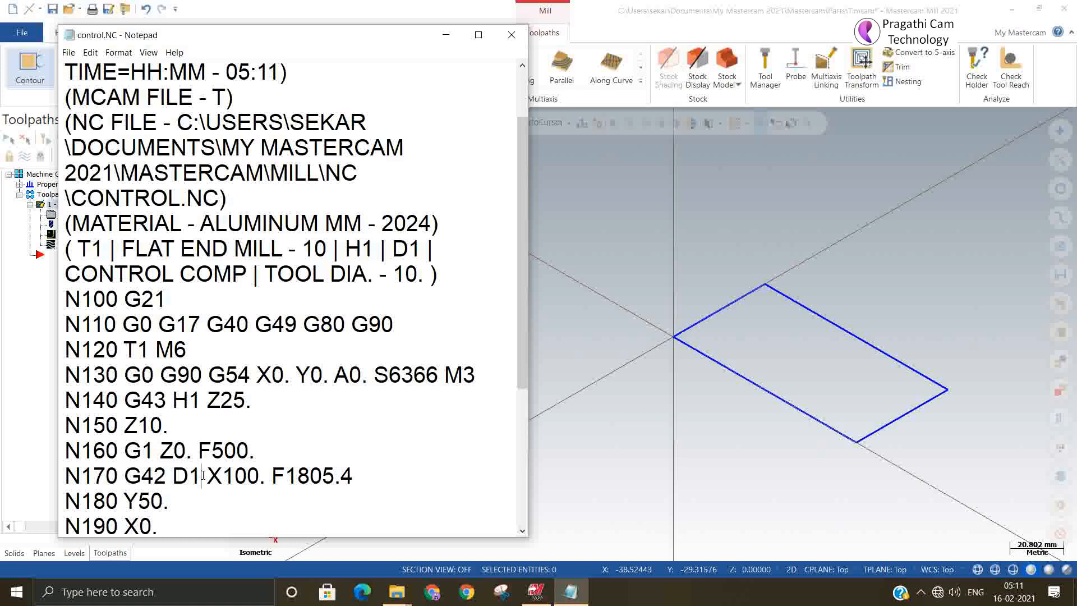
{"action": "left_click_drag", "start_coordinate": [202, 476], "coordinate": [124, 475]}
{"action": "scroll", "coordinate": [289, 388], "scroll_direction": "down", "scroll_amount": 1}
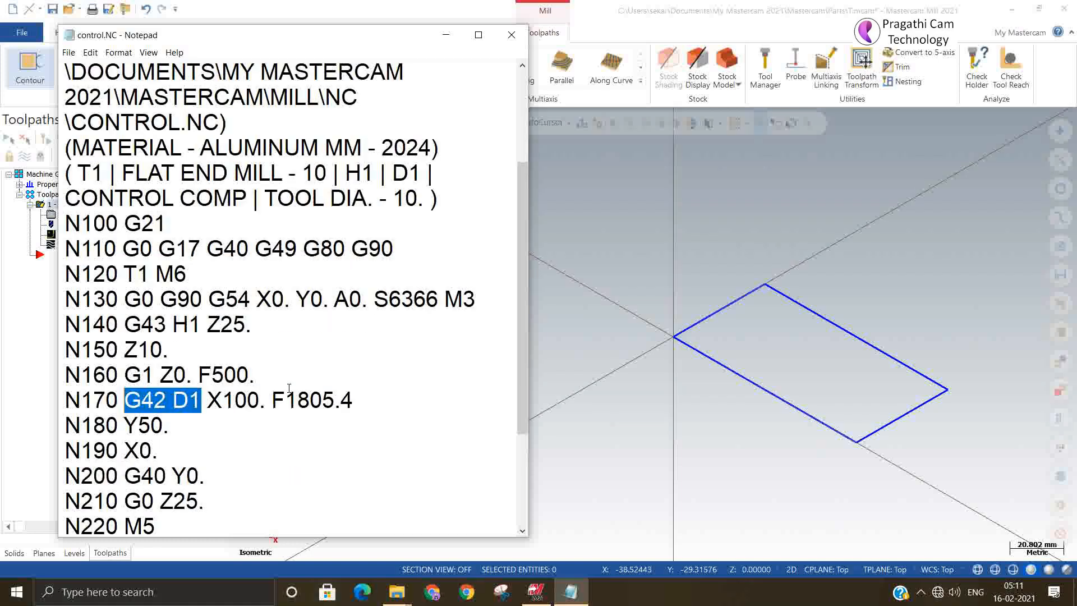
{"action": "scroll", "coordinate": [289, 388], "scroll_direction": "down", "scroll_amount": 1}
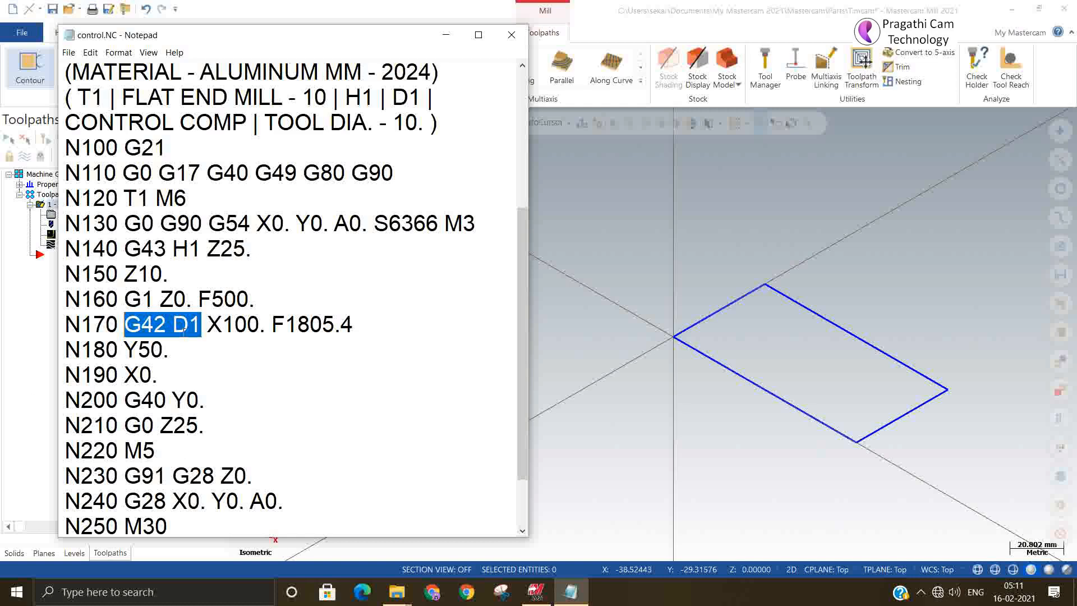
- Compare the D1 diameter offset in N170 with the G40 cancel in N200 and the H1 length offset in N140
{"action": "left_click", "coordinate": [168, 327]}
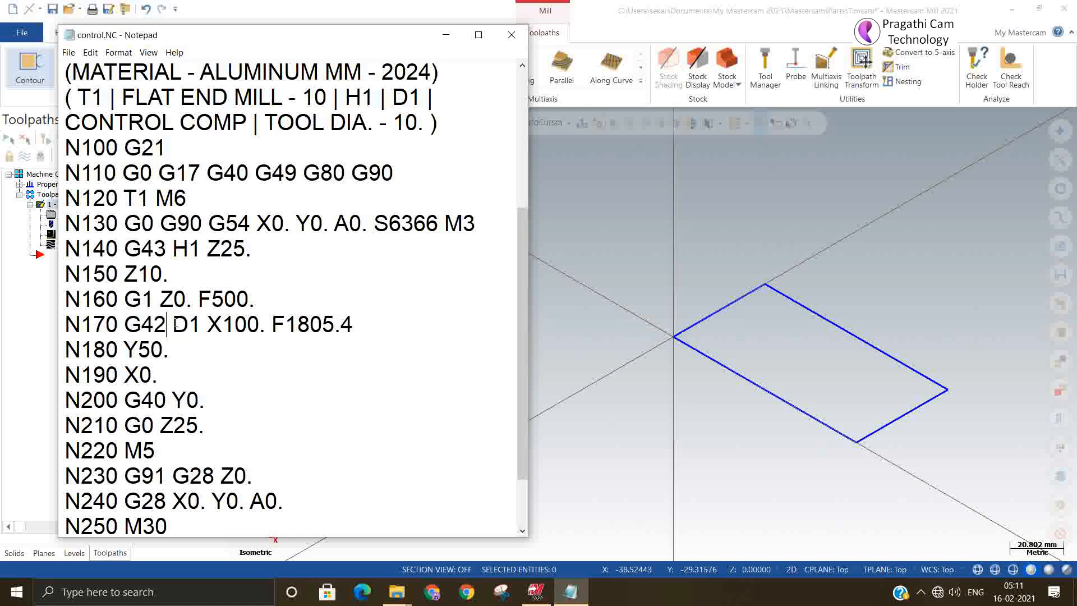
{"action": "left_click_drag", "start_coordinate": [173, 324], "coordinate": [199, 324]}
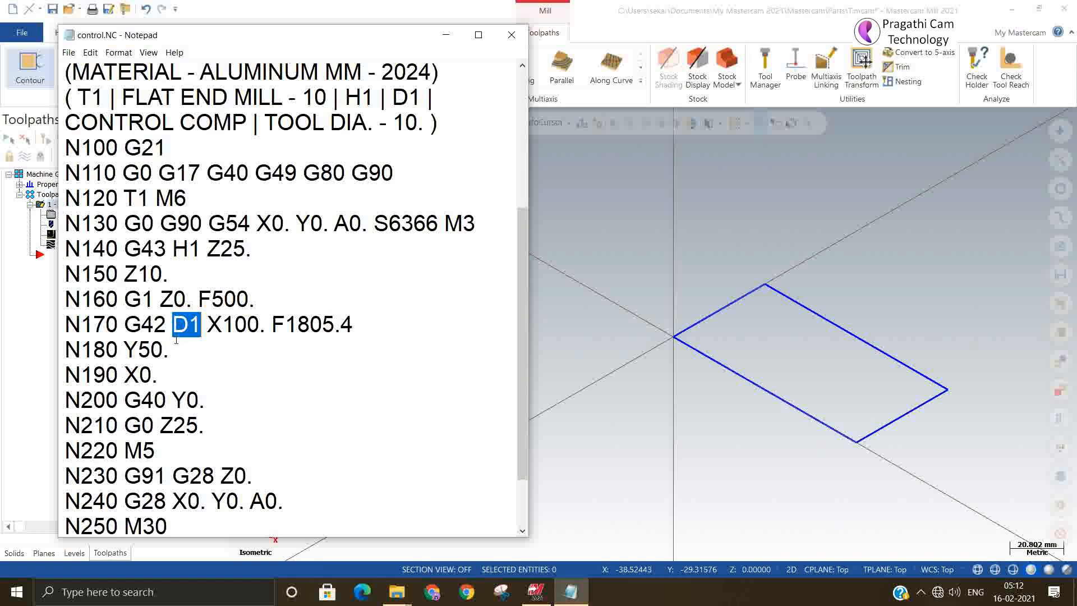
{"action": "left_click_drag", "start_coordinate": [119, 314], "coordinate": [200, 315]}
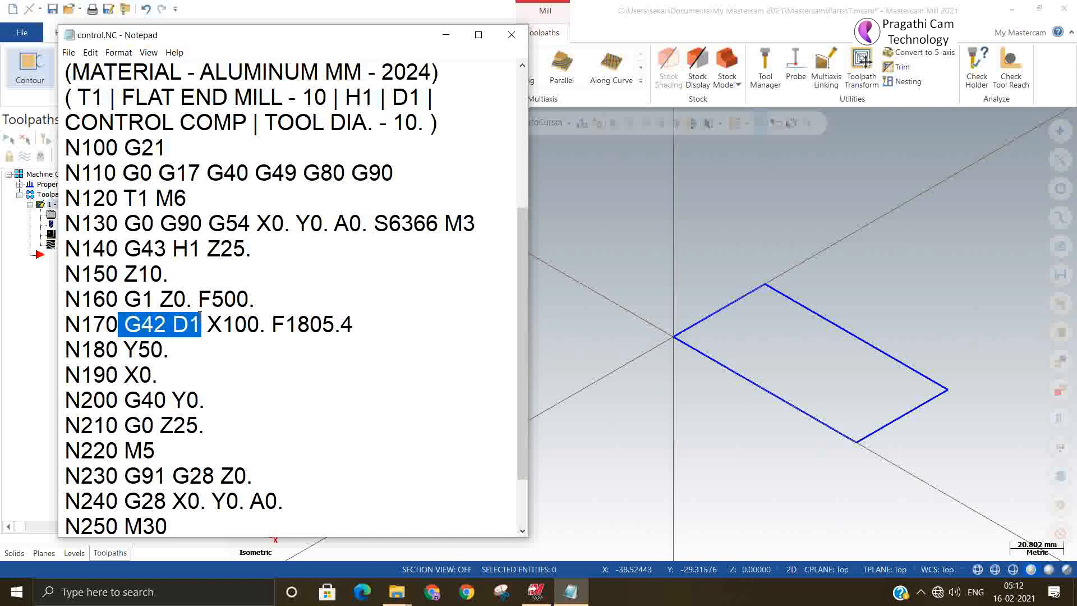
{"action": "left_click_drag", "start_coordinate": [167, 400], "coordinate": [127, 401]}
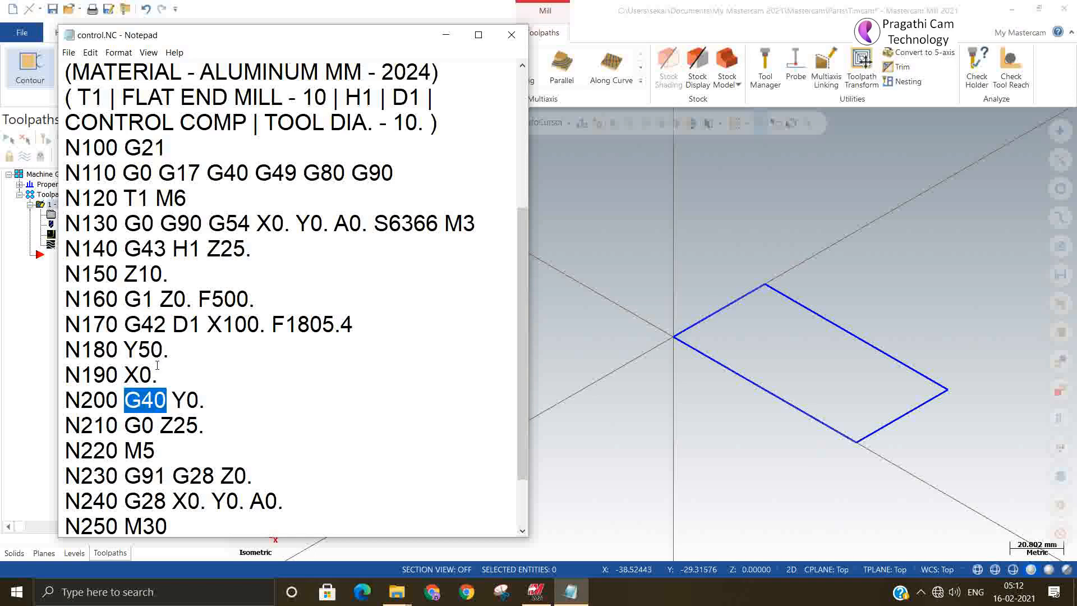
{"action": "left_click", "coordinate": [187, 323]}
{"action": "left_click_drag", "start_coordinate": [201, 325], "coordinate": [176, 324]}
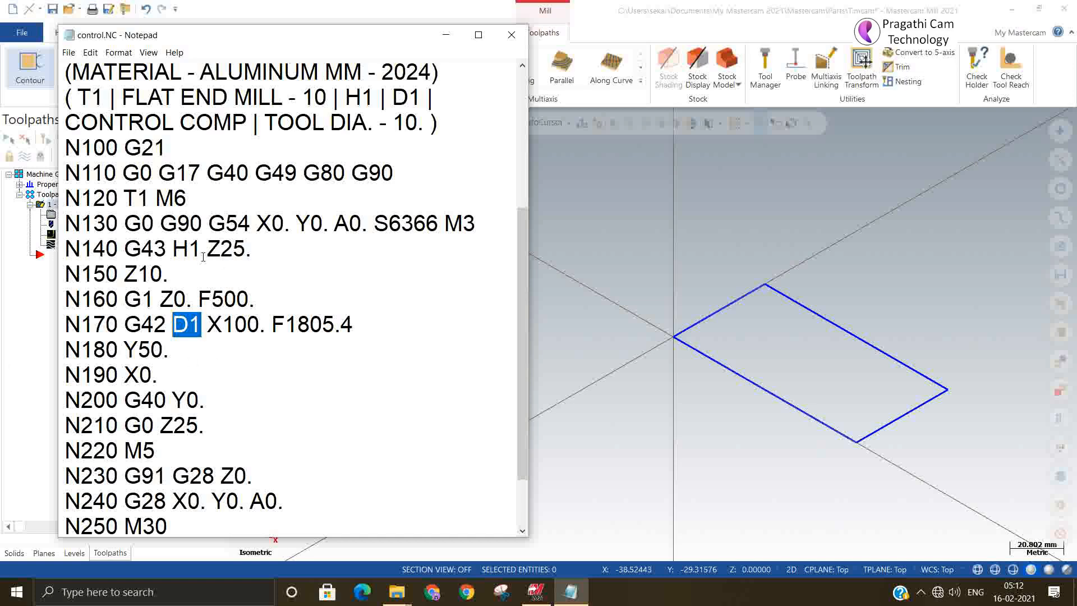
{"action": "left_click_drag", "start_coordinate": [203, 257], "coordinate": [166, 256]}
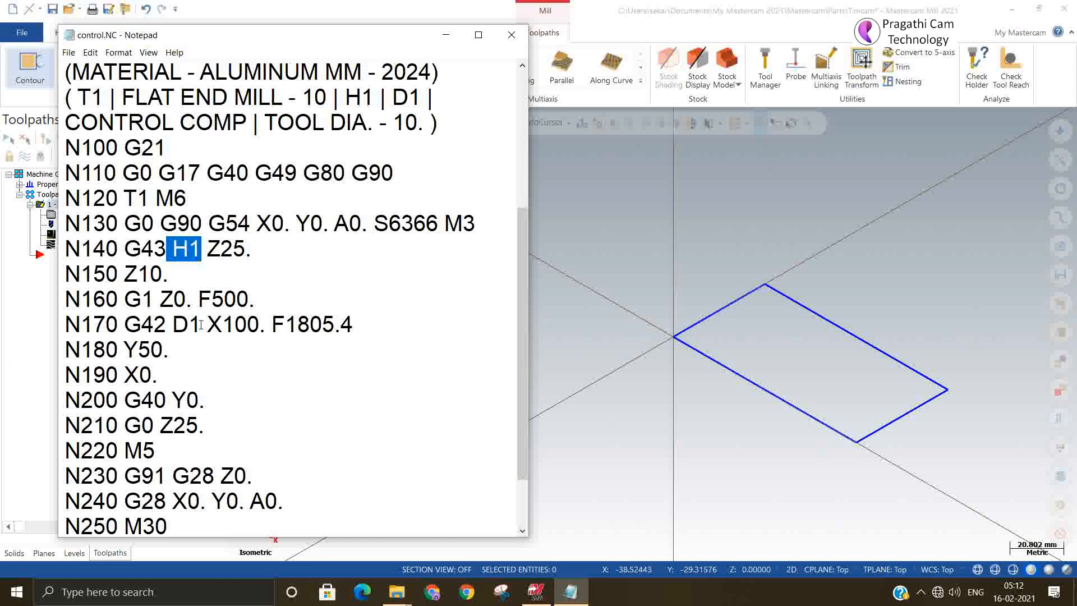
{"action": "left_click_drag", "start_coordinate": [202, 325], "coordinate": [172, 325]}
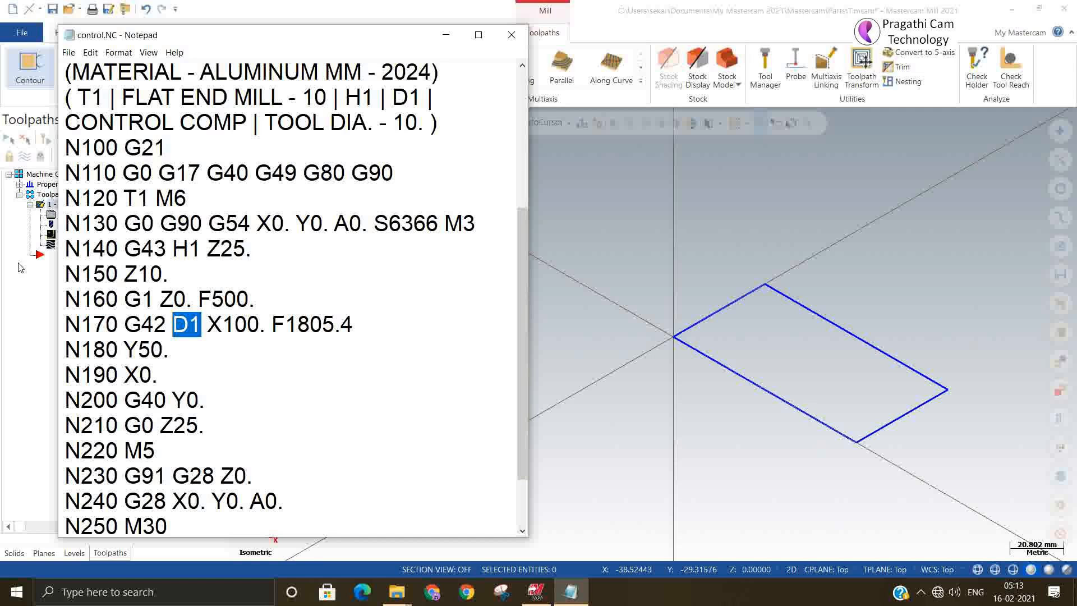
- Compare the T1, H1 and D1 numbers in N120, N140 and N170 of control.NC and close the program
{"action": "left_click_drag", "start_coordinate": [150, 199], "coordinate": [122, 199]}
{"action": "left_click", "coordinate": [197, 245]}
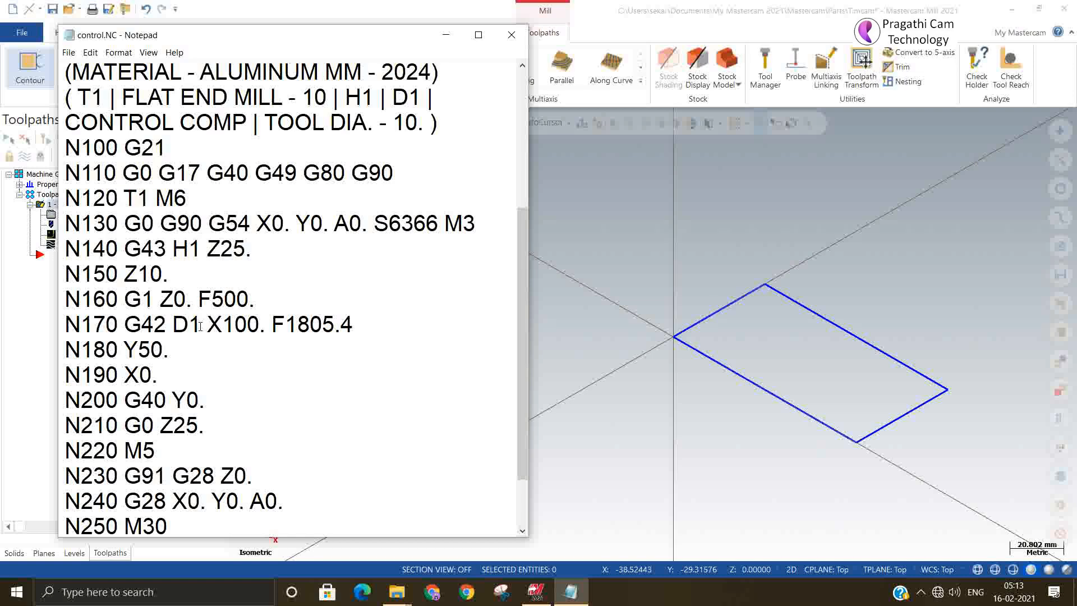
{"action": "left_click_drag", "start_coordinate": [201, 325], "coordinate": [169, 327]}
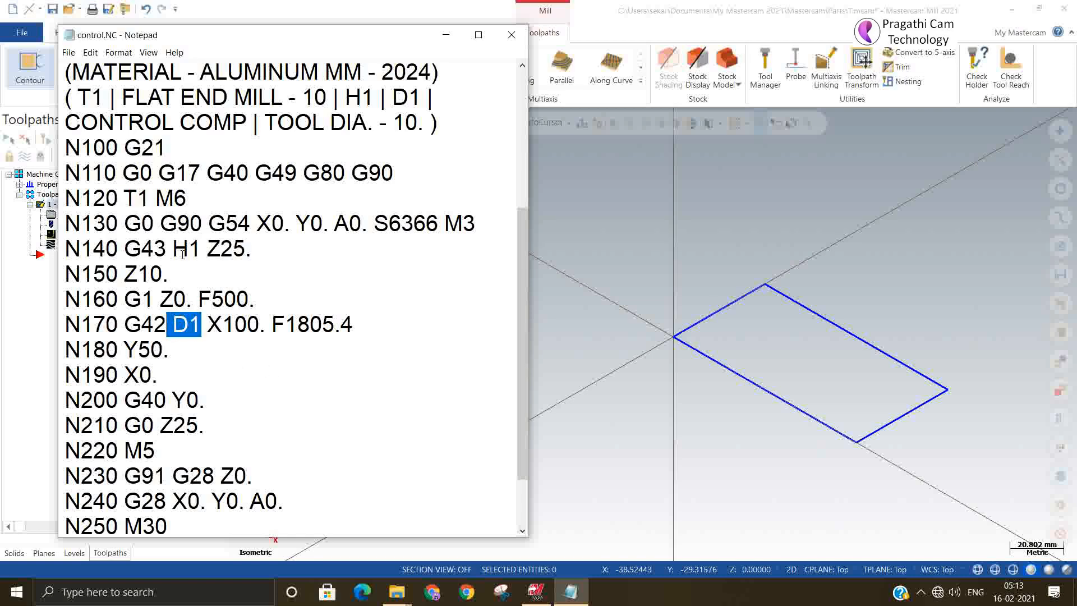
{"action": "left_click_drag", "start_coordinate": [201, 249], "coordinate": [172, 248]}
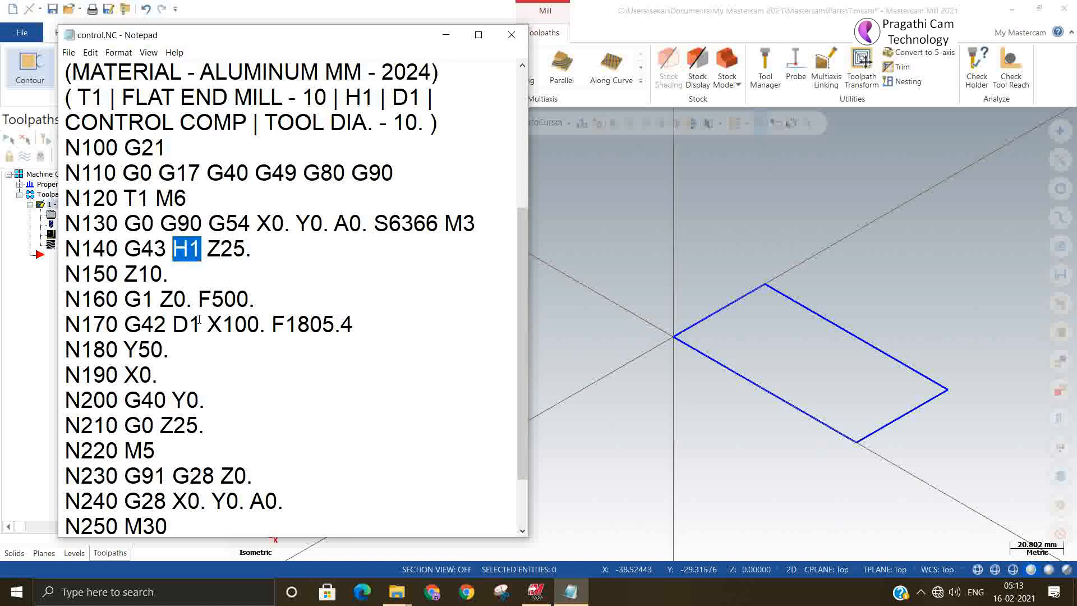
{"action": "left_click_drag", "start_coordinate": [201, 325], "coordinate": [172, 324]}
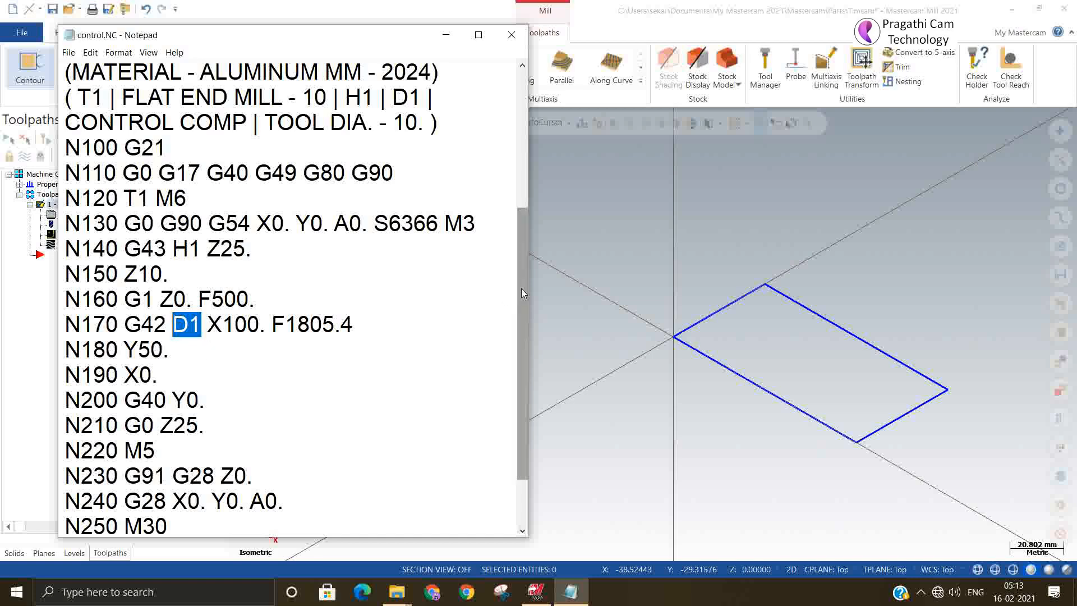
{"action": "scroll", "coordinate": [522, 314], "scroll_direction": "down", "scroll_amount": 1}
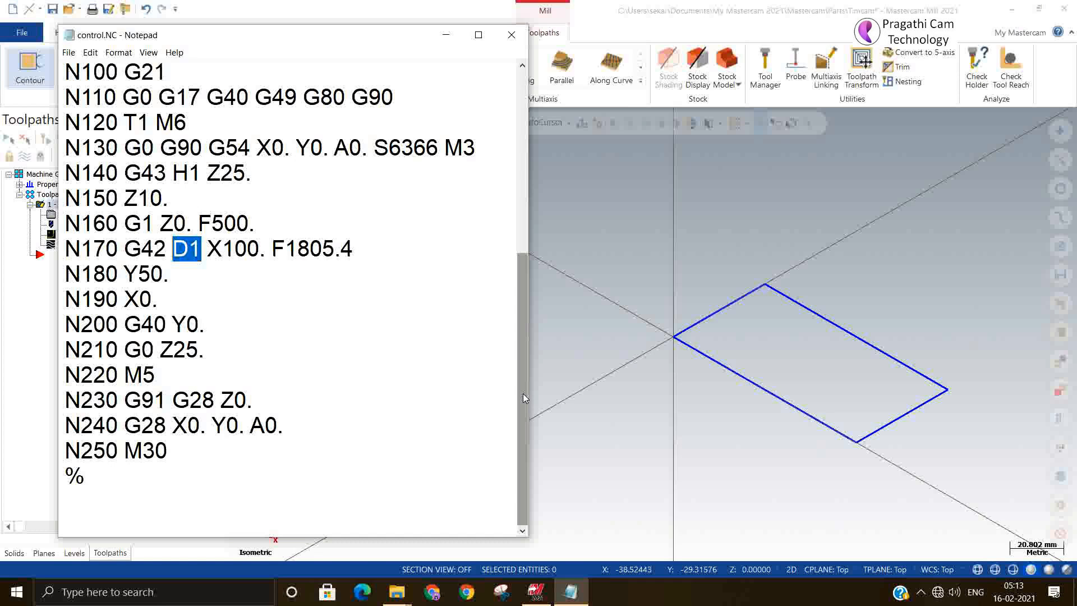
{"action": "left_click", "coordinate": [512, 35]}
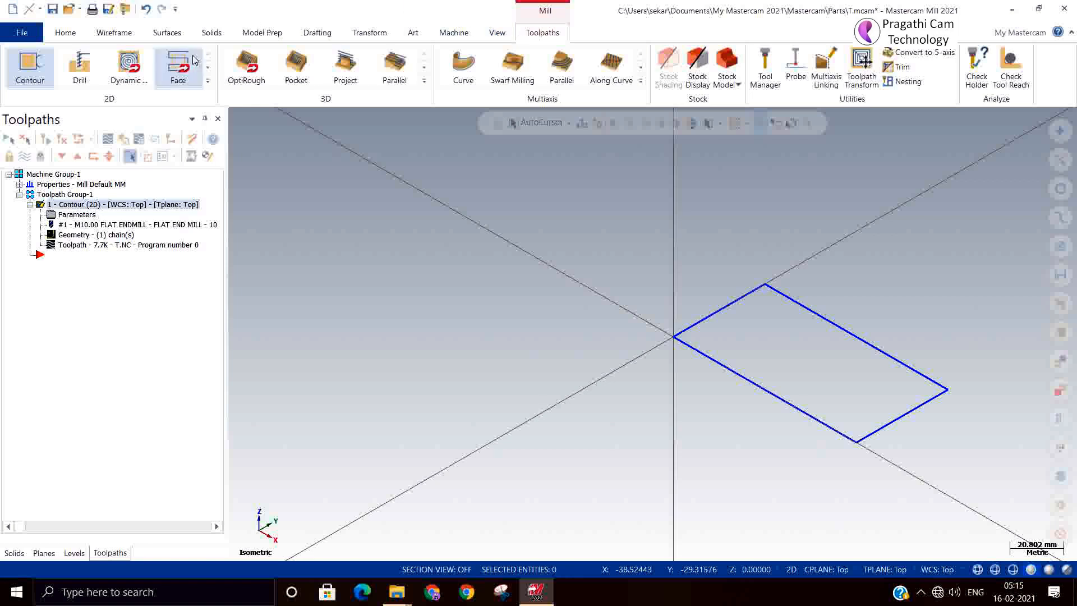
- Set the flat end mill's cutting diameter to 9.98 in the contour operation's tool definition
{"action": "left_click", "coordinate": [80, 215]}
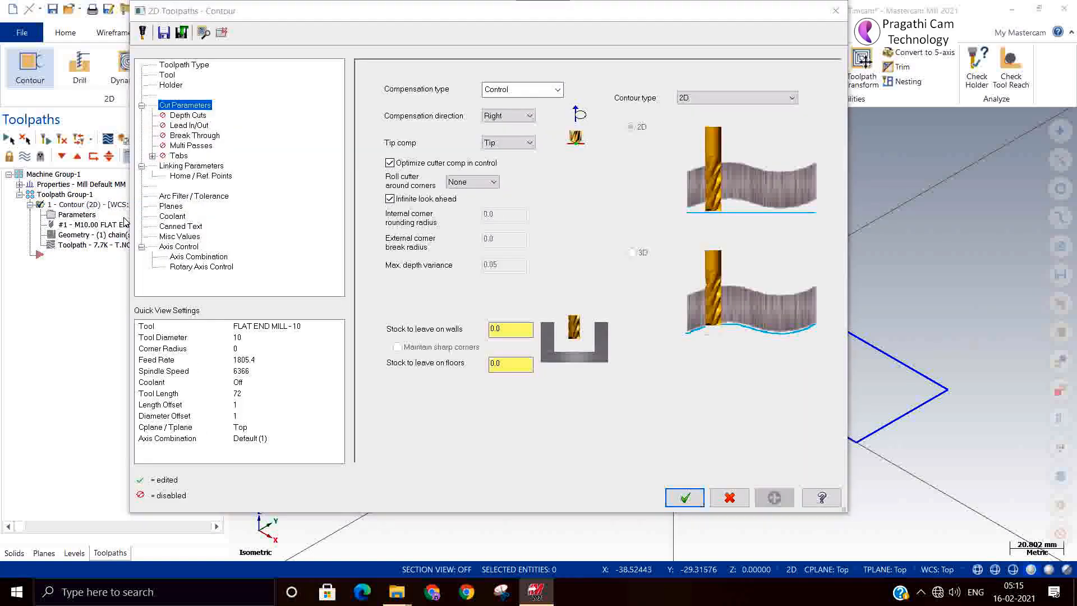
{"action": "left_click", "coordinate": [169, 75]}
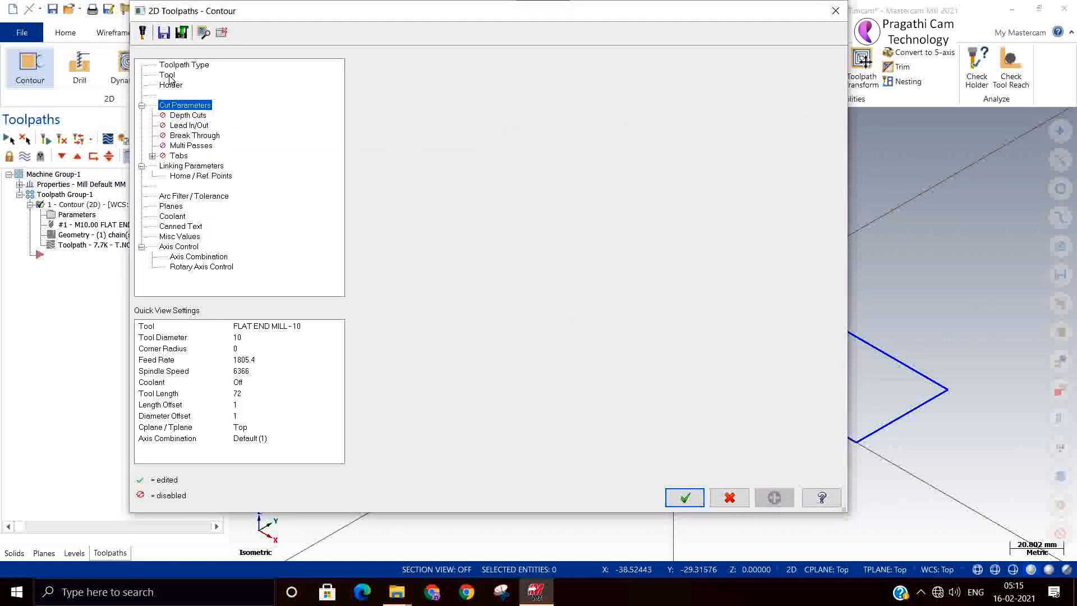
{"action": "double_click", "coordinate": [441, 101]}
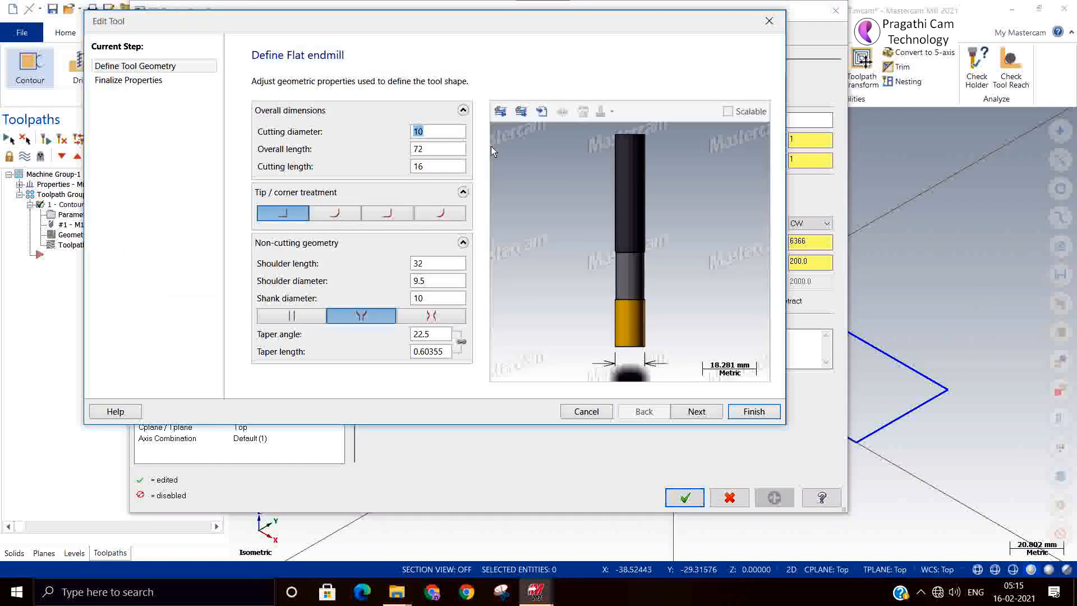
{"action": "type", "text": "9.98"}
{"action": "left_click", "coordinate": [755, 412]}
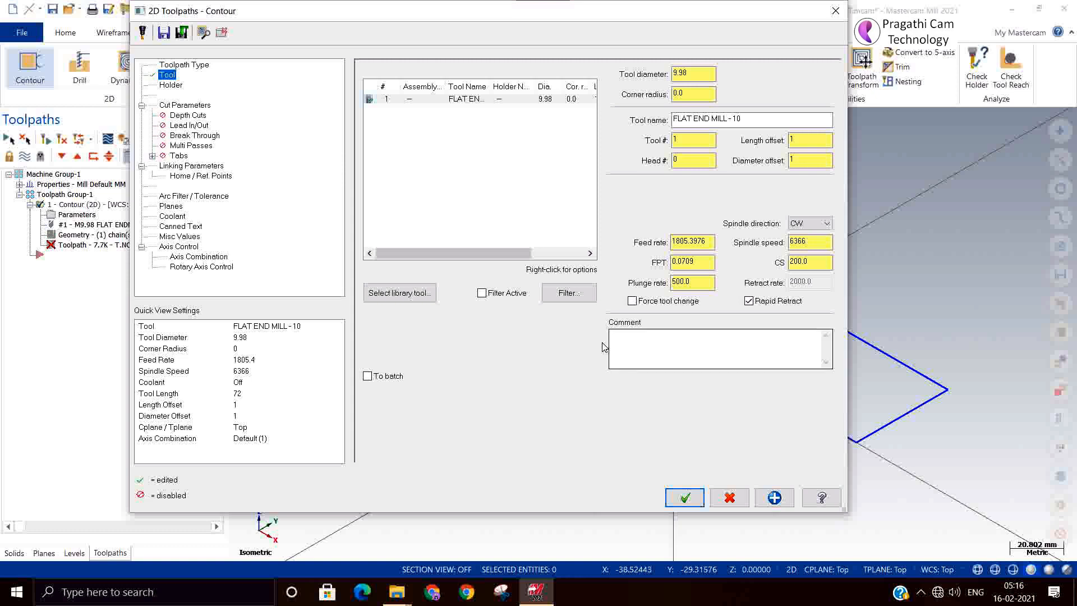
- Restore the flat end mill's cutting diameter to 10 in its tool definition
{"action": "double_click", "coordinate": [469, 99]}
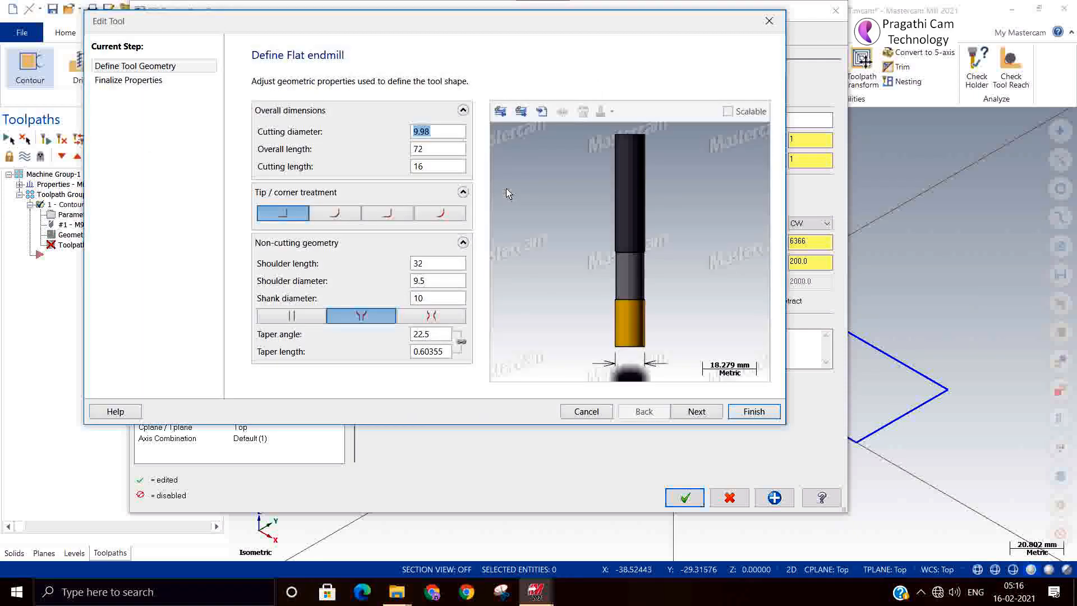
{"action": "type", "text": "10"}
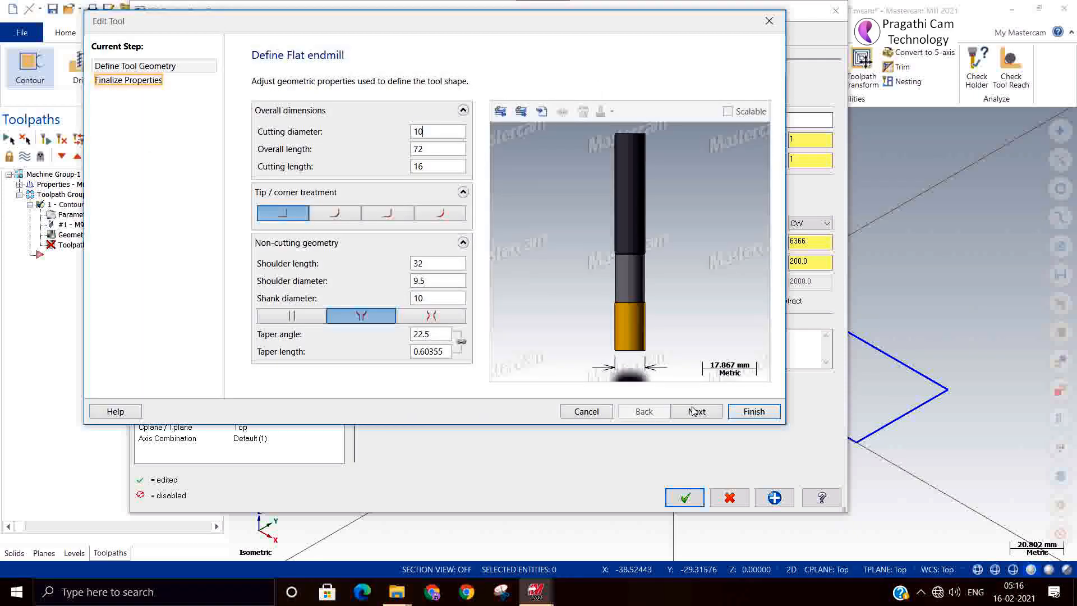
{"action": "left_click", "coordinate": [753, 413]}
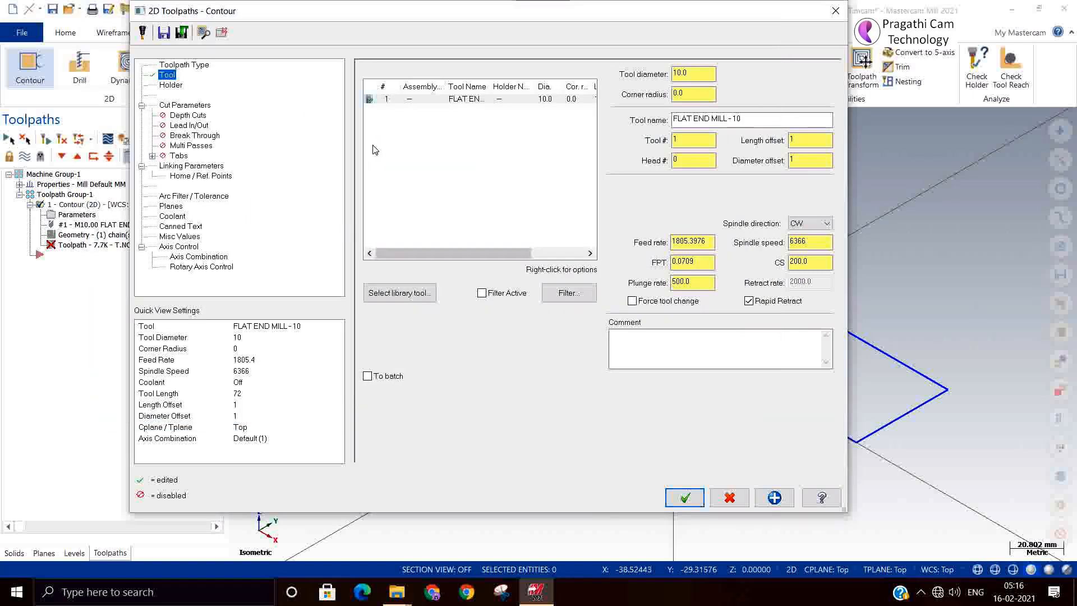
- Set the contour's compensation type to Wear and regenerate the toolpath
{"action": "left_click", "coordinate": [196, 107]}
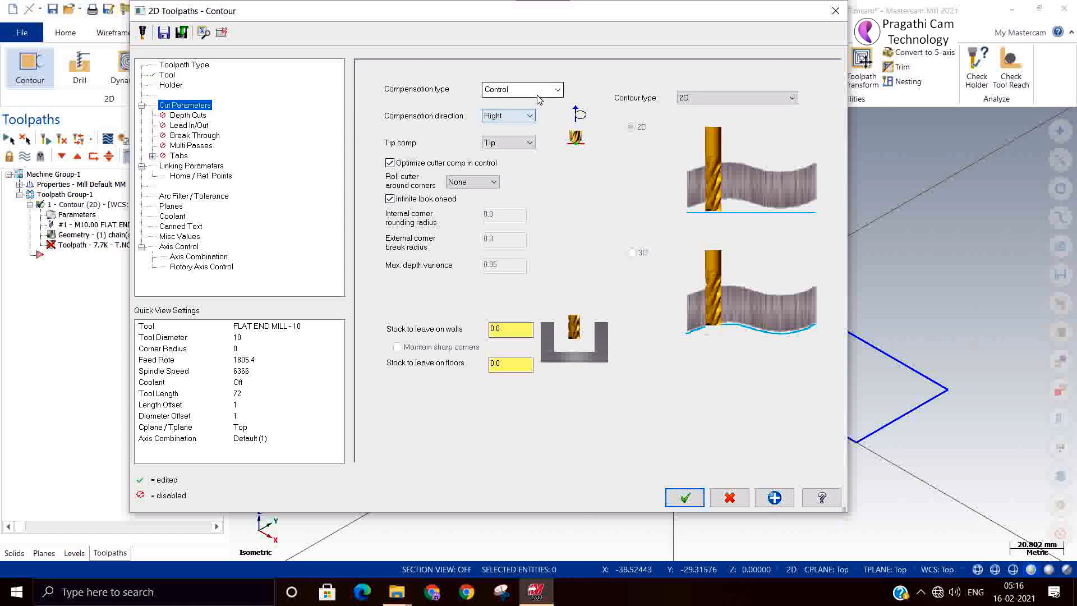
{"action": "left_click", "coordinate": [556, 90]}
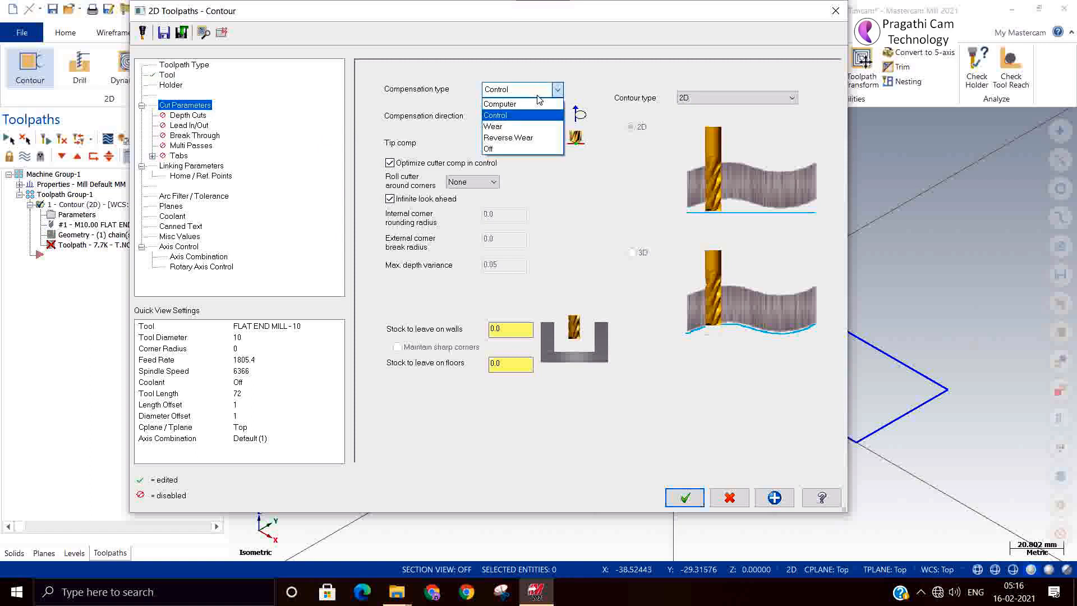
{"action": "left_click", "coordinate": [526, 127]}
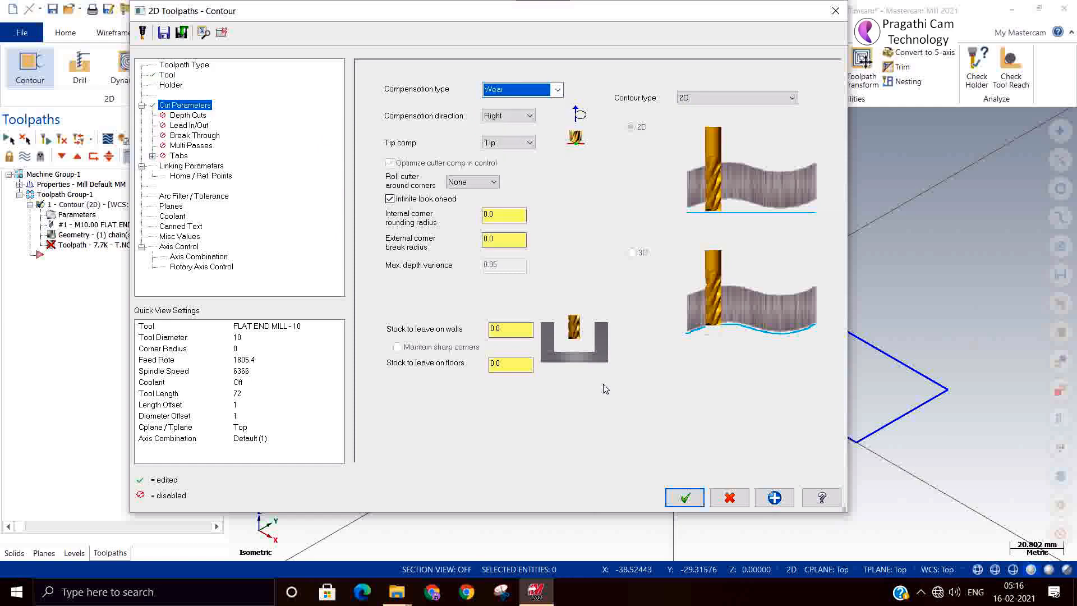
{"action": "left_click", "coordinate": [685, 498]}
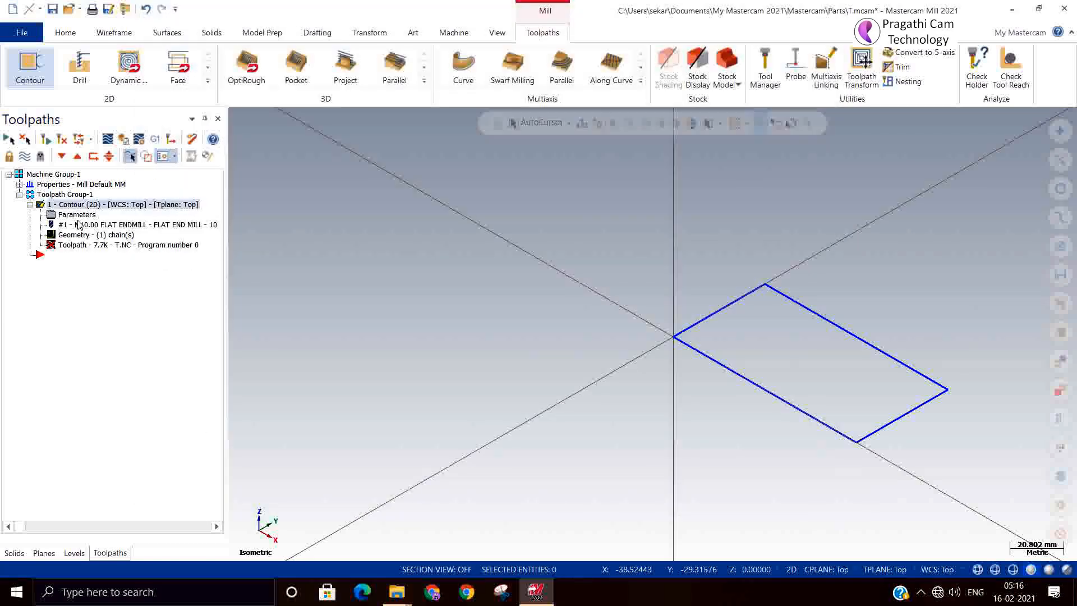
{"action": "left_click", "coordinate": [62, 140]}
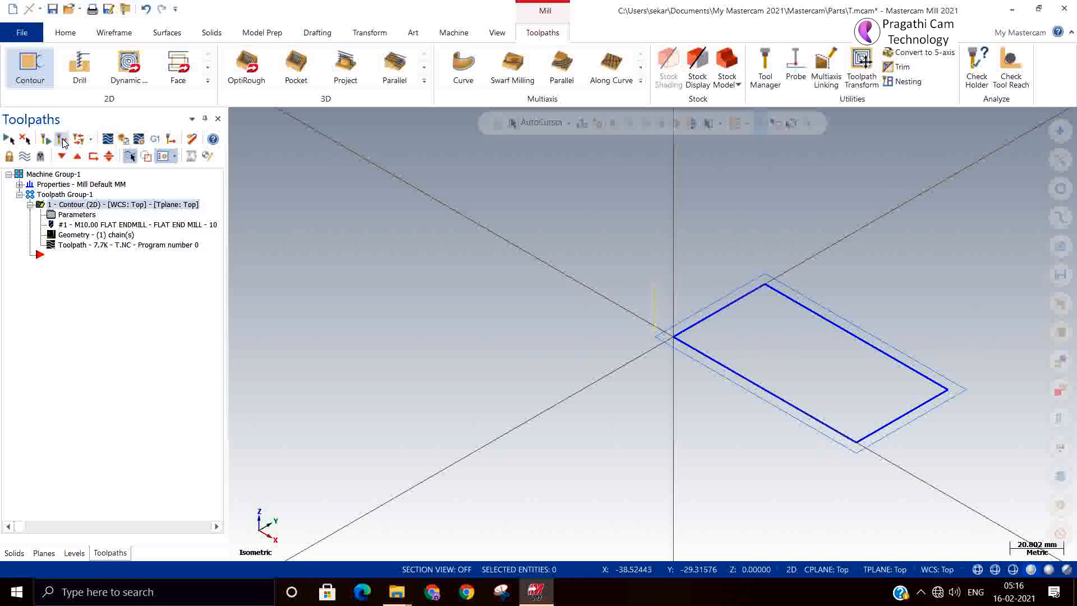
- Post the regenerated contour operation to an NC file named wear
{"action": "left_click", "coordinate": [153, 141]}
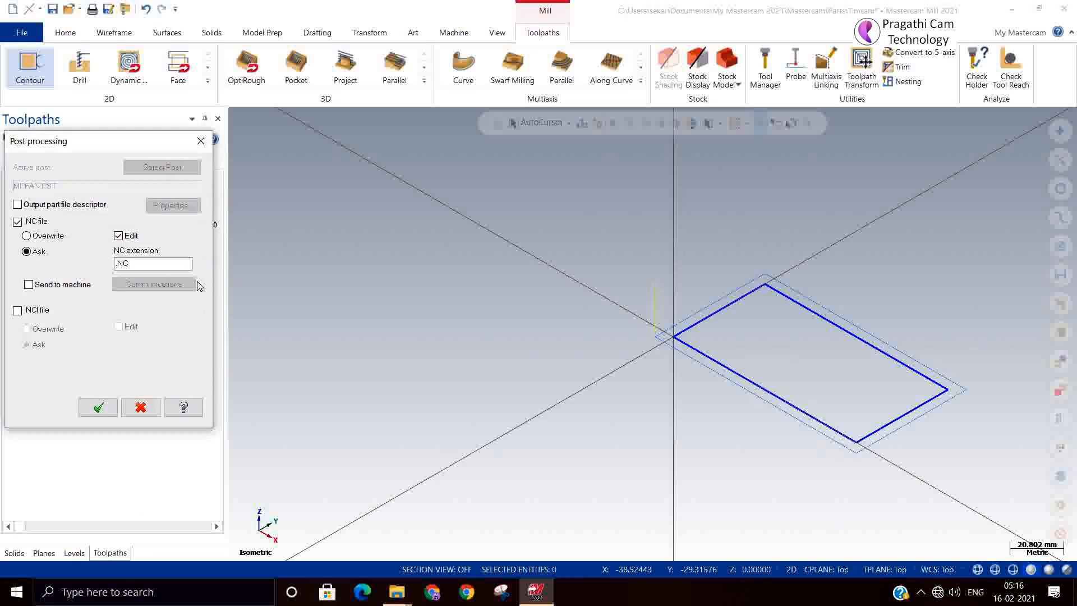
{"action": "left_click", "coordinate": [98, 407]}
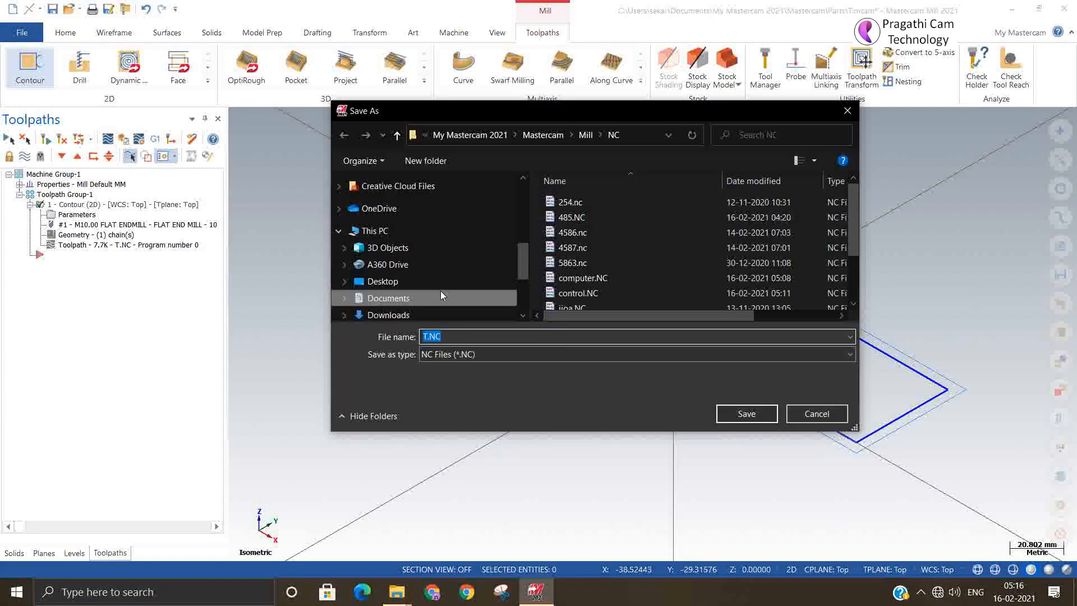
{"action": "type", "text": "wear"}
{"action": "key", "text": "Return"}
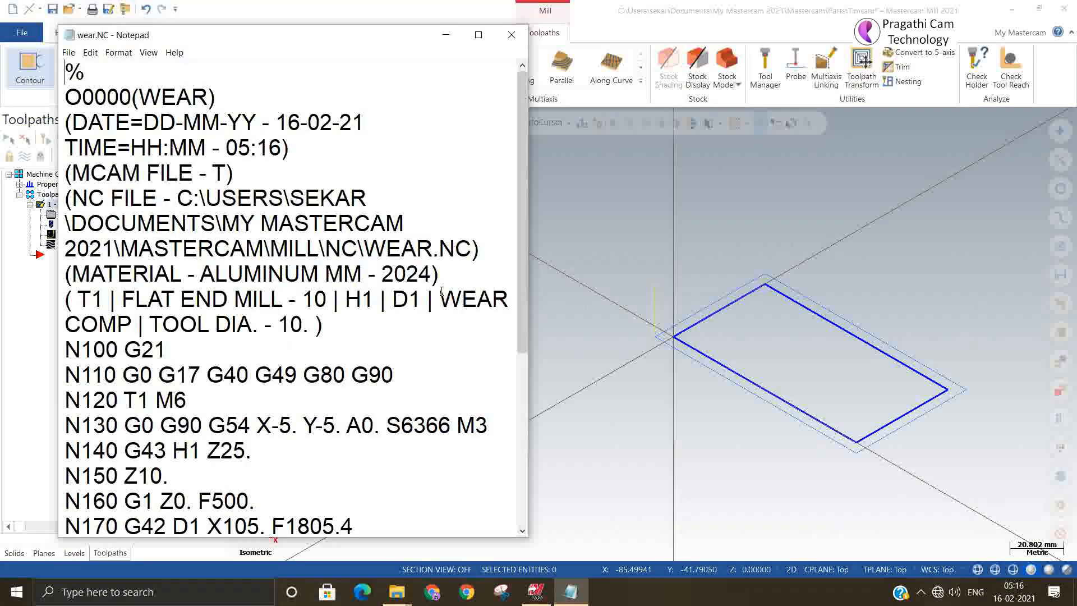
- Examine the N130 start coordinates and the G42 D1 call and X move in N170 of wear.NC, and close the program
{"action": "left_click", "coordinate": [479, 35]}
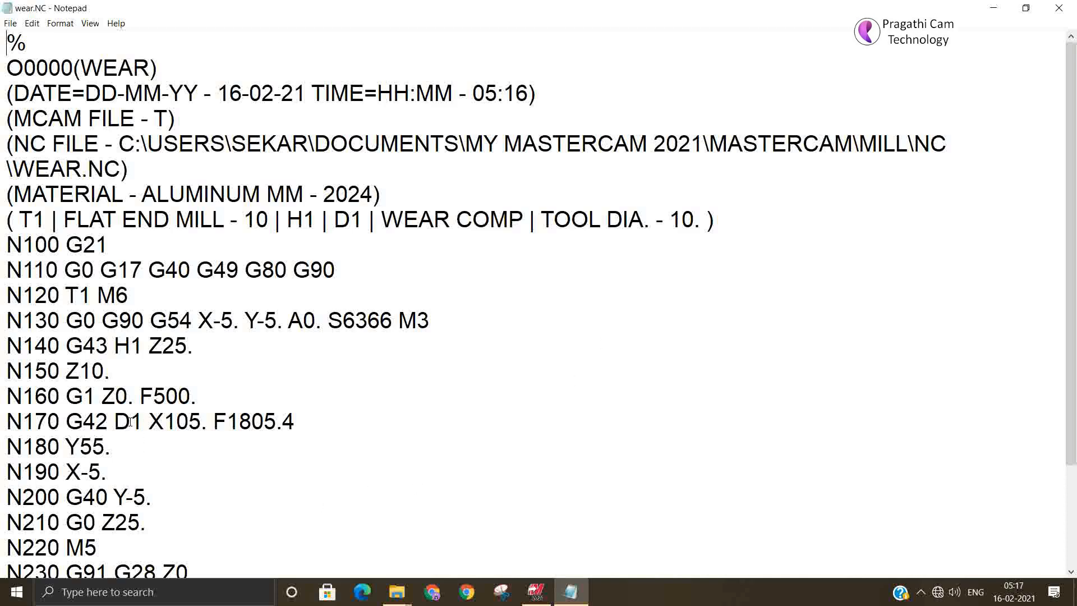
{"action": "left_click_drag", "start_coordinate": [150, 422], "coordinate": [200, 425]}
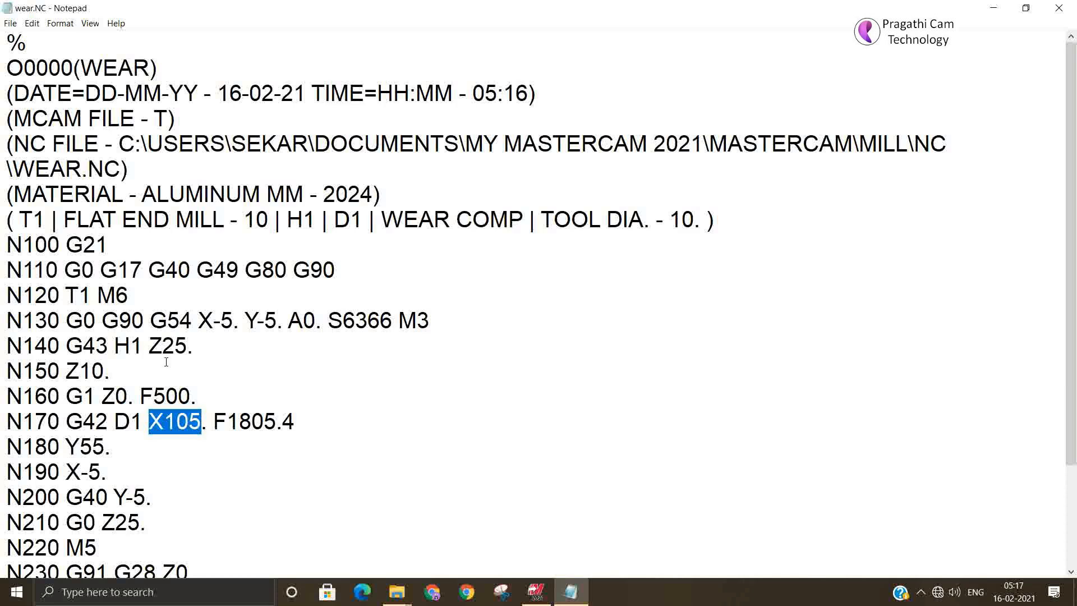
{"action": "left_click_drag", "start_coordinate": [192, 321], "coordinate": [283, 321]}
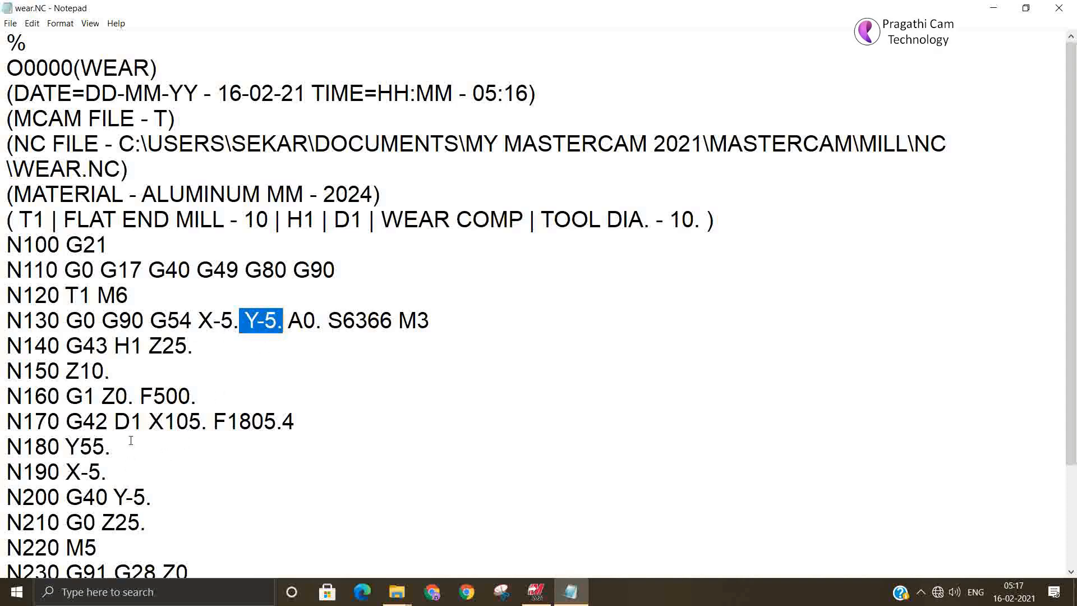
{"action": "left_click", "coordinate": [146, 416]}
{"action": "left_click_drag", "start_coordinate": [146, 417], "coordinate": [72, 417]}
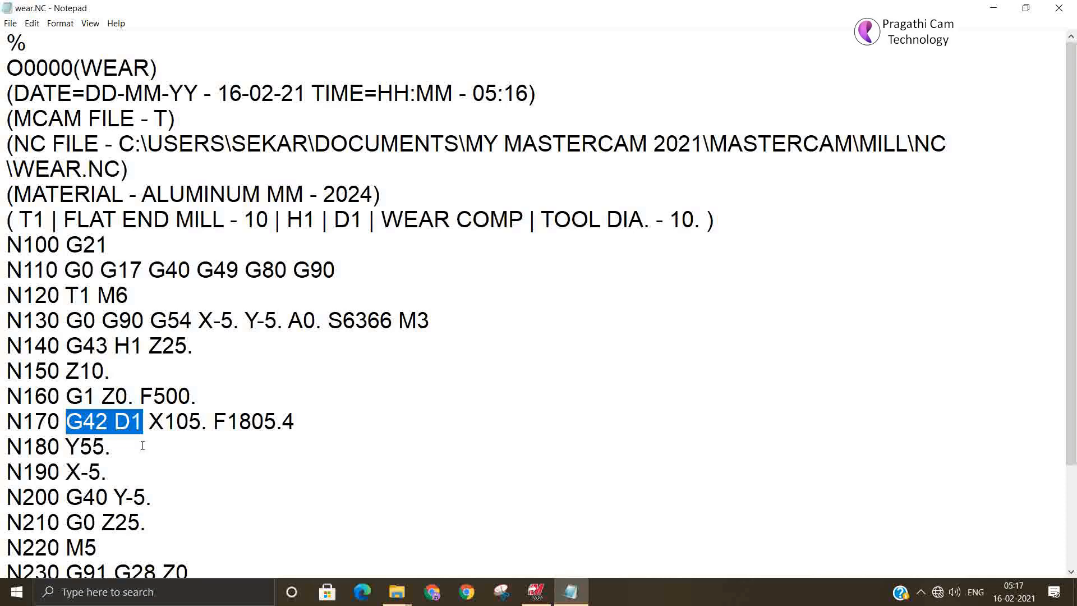
{"action": "left_click_drag", "start_coordinate": [147, 425], "coordinate": [119, 426]}
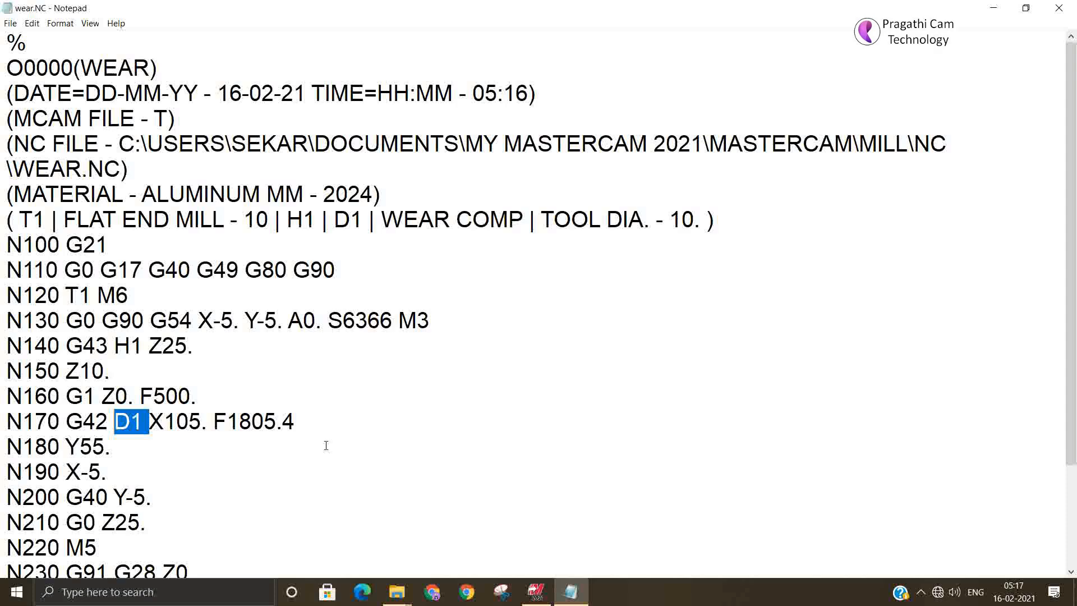
{"action": "scroll", "coordinate": [324, 449], "scroll_direction": "down", "scroll_amount": 2}
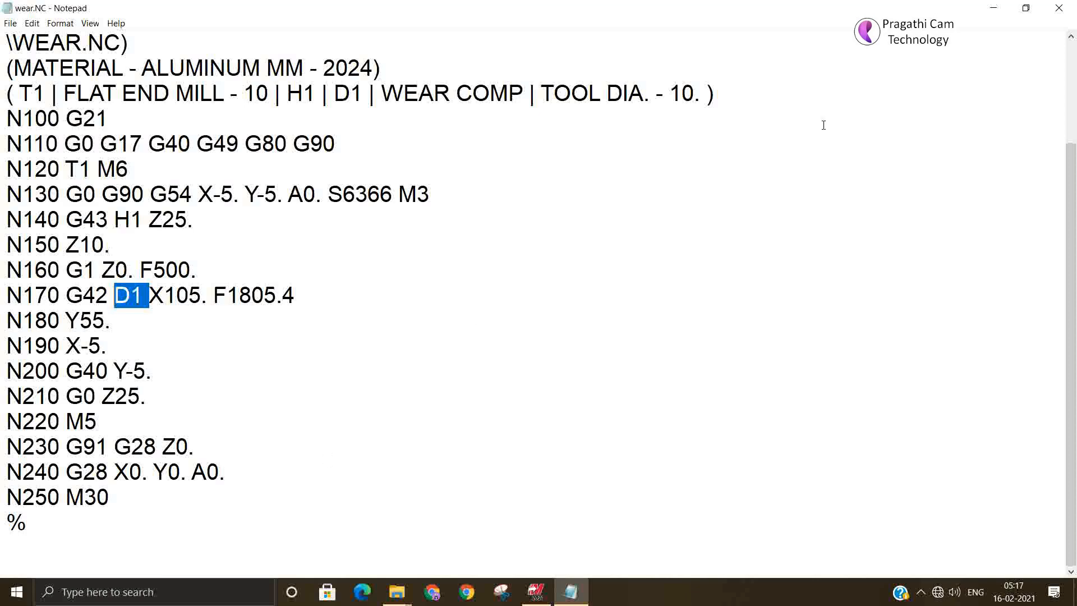
{"action": "left_click", "coordinate": [1059, 8]}
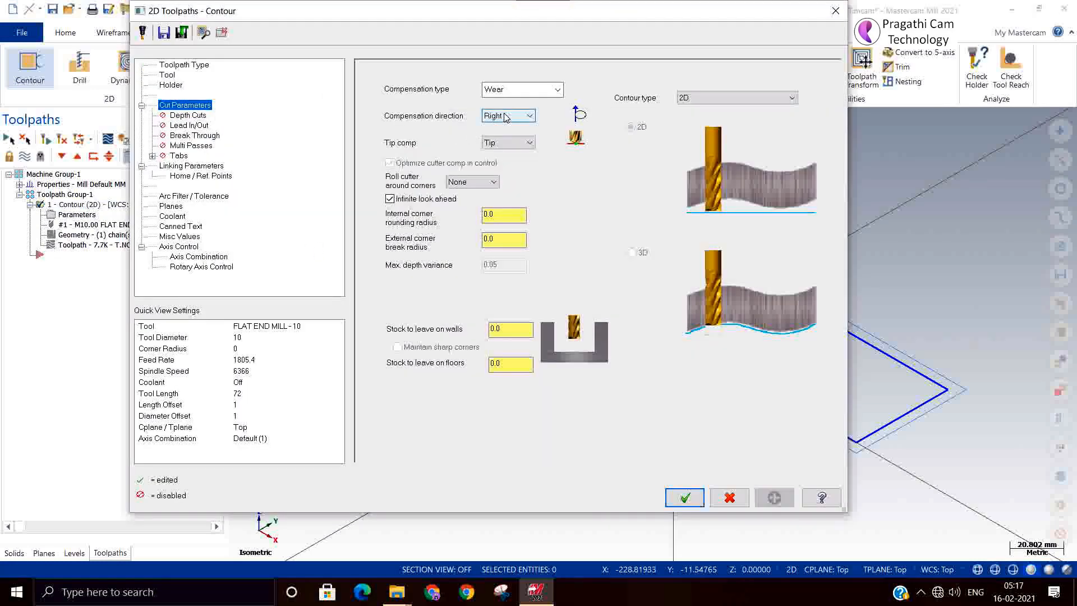
- Set the contour's compensation type to Reverse Wear and regenerate the toolpath
{"action": "left_click", "coordinate": [522, 91]}
{"action": "left_click", "coordinate": [516, 140]}
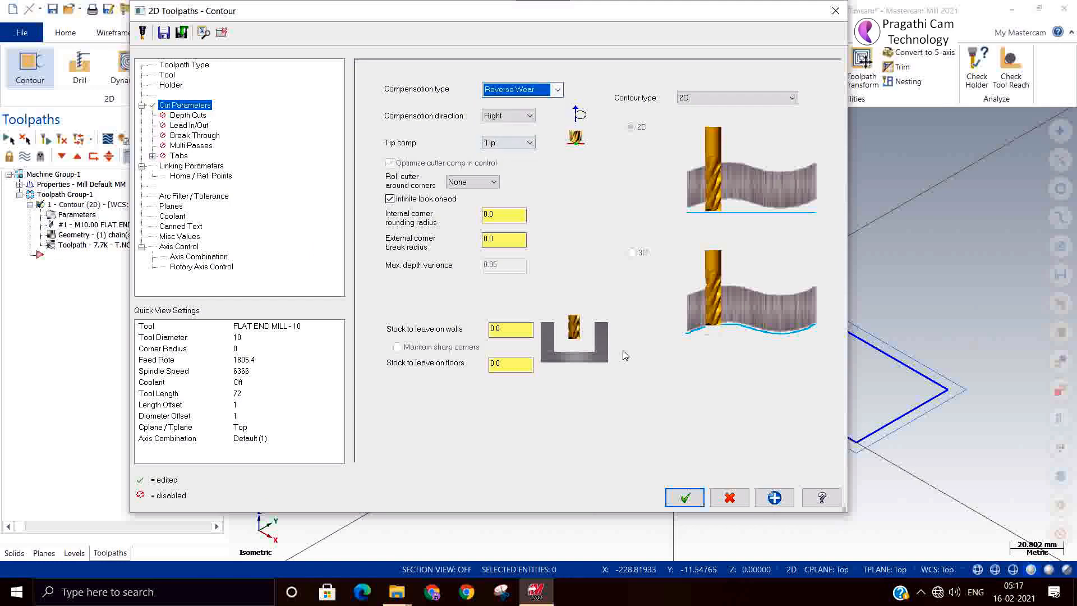
{"action": "left_click", "coordinate": [684, 498]}
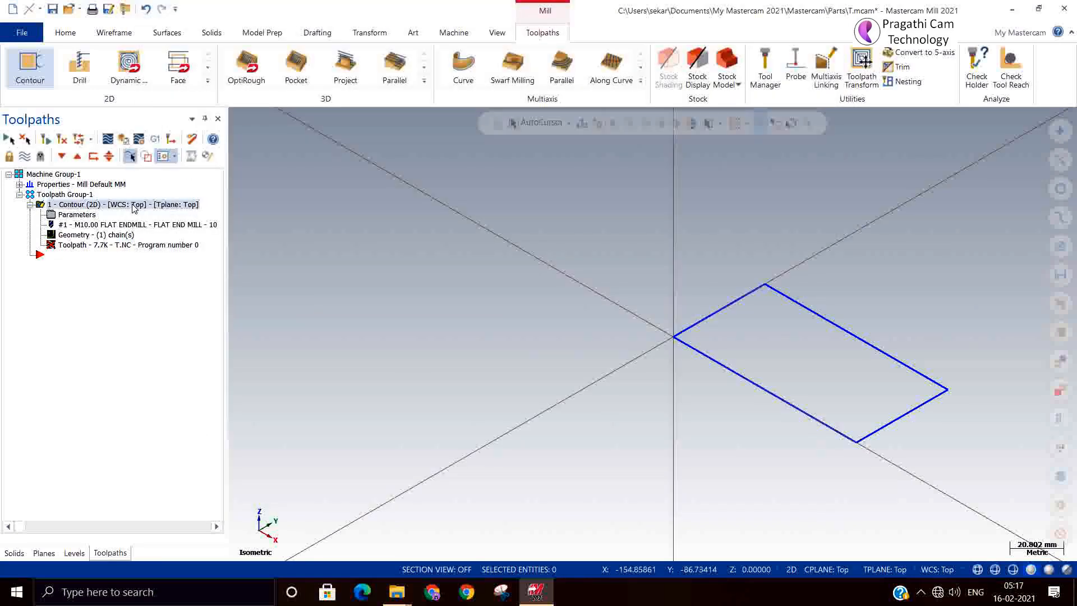
{"action": "left_click", "coordinate": [61, 139]}
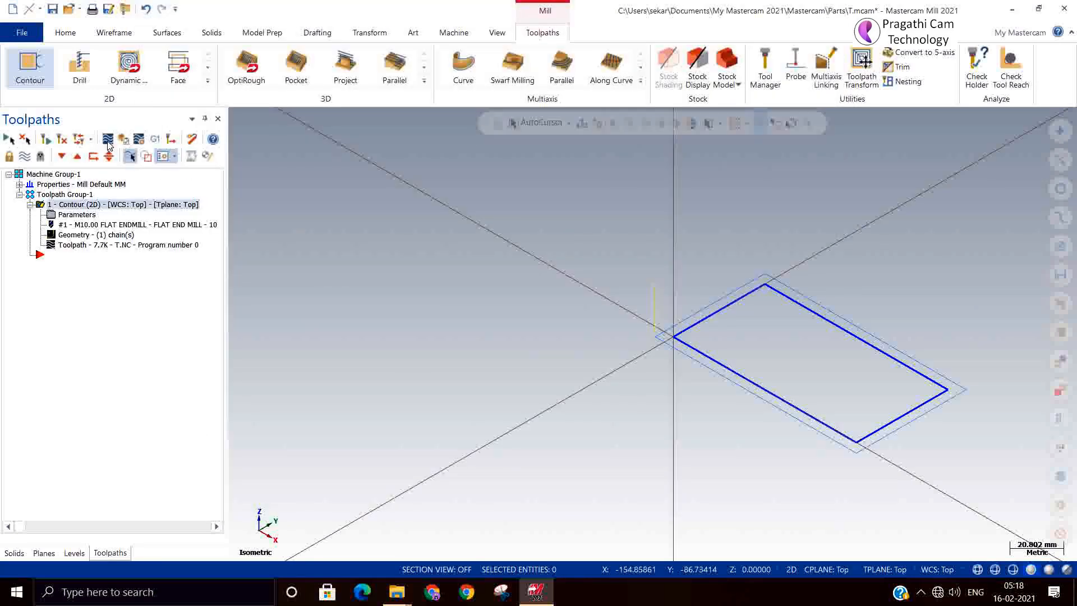
- Post the regenerated contour operation to an NC file named reverse wear and view its motion blocks
{"action": "left_click", "coordinate": [155, 138]}
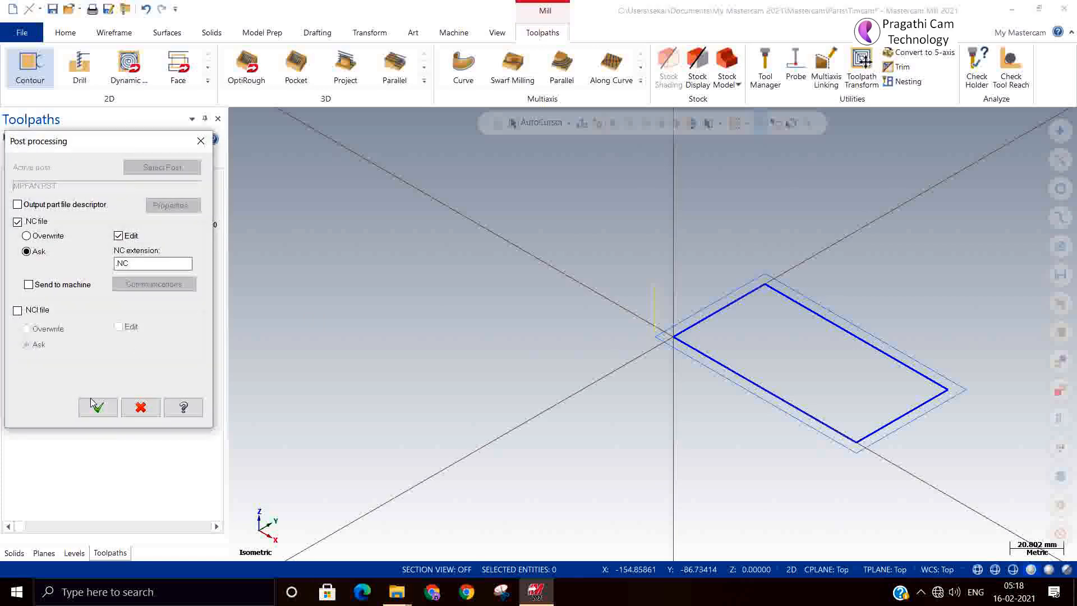
{"action": "left_click", "coordinate": [94, 405]}
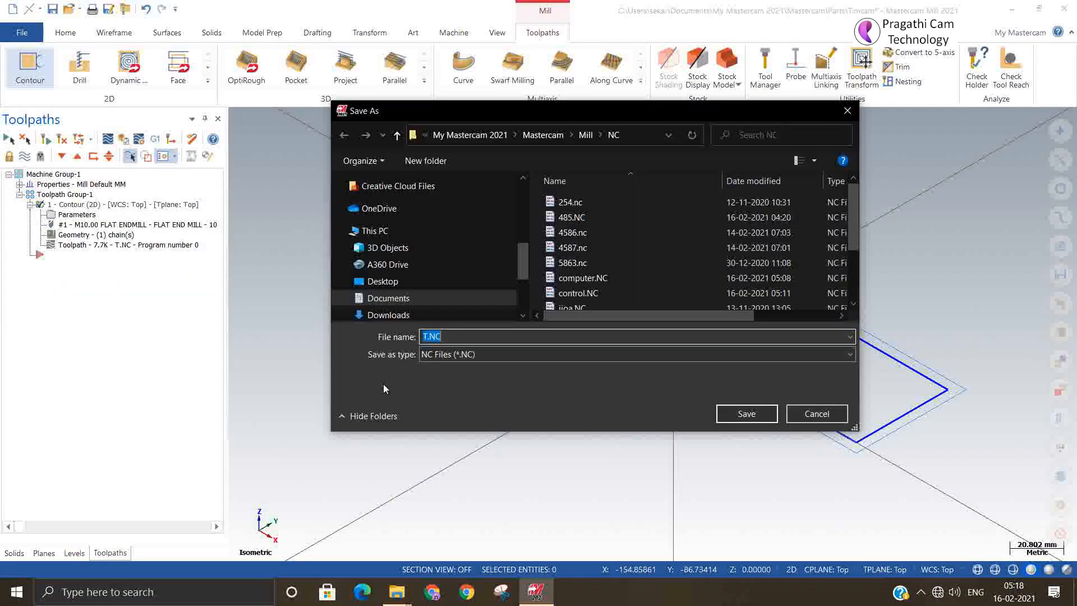
{"action": "type", "text": "reverse wear"}
{"action": "key", "text": "Return"}
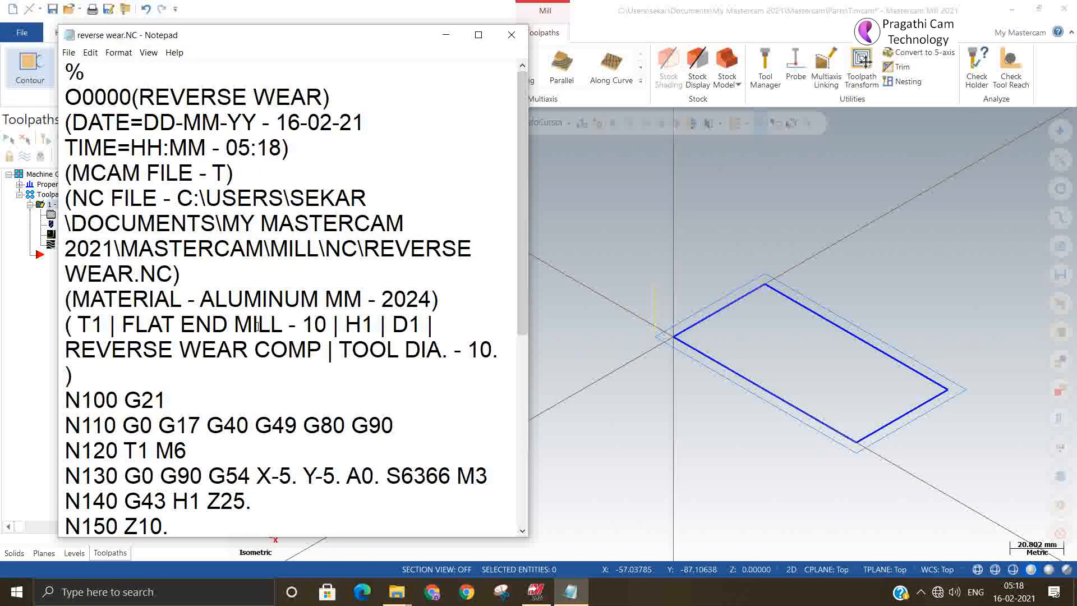
{"action": "scroll", "coordinate": [223, 444], "scroll_direction": "down", "scroll_amount": 2}
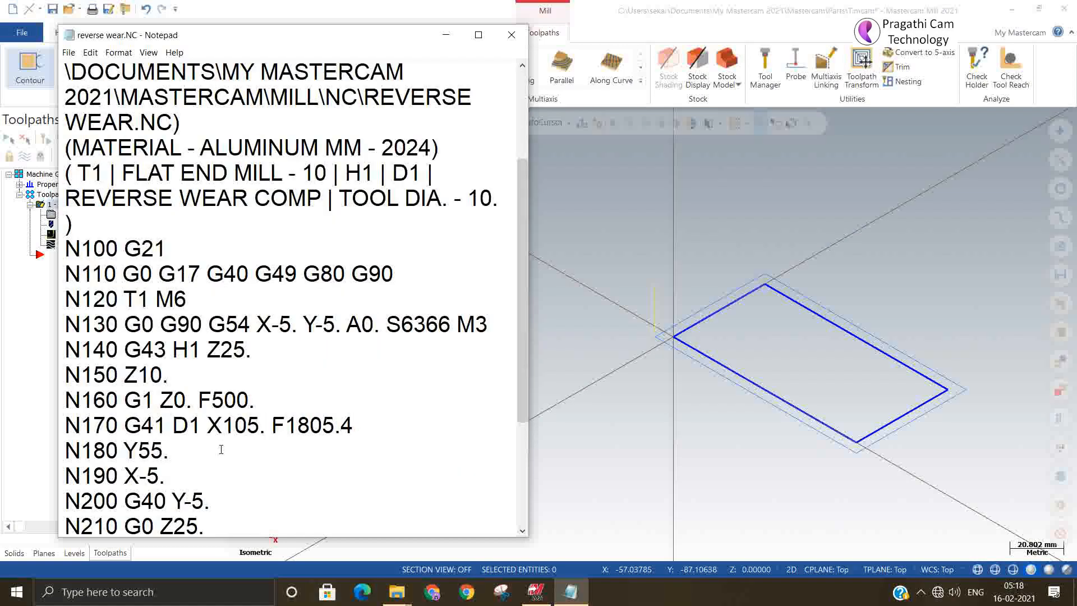
- Examine the D1 offset call in block N170 of reverse wear.NC and close the program
{"action": "left_click_drag", "start_coordinate": [201, 425], "coordinate": [167, 426]}
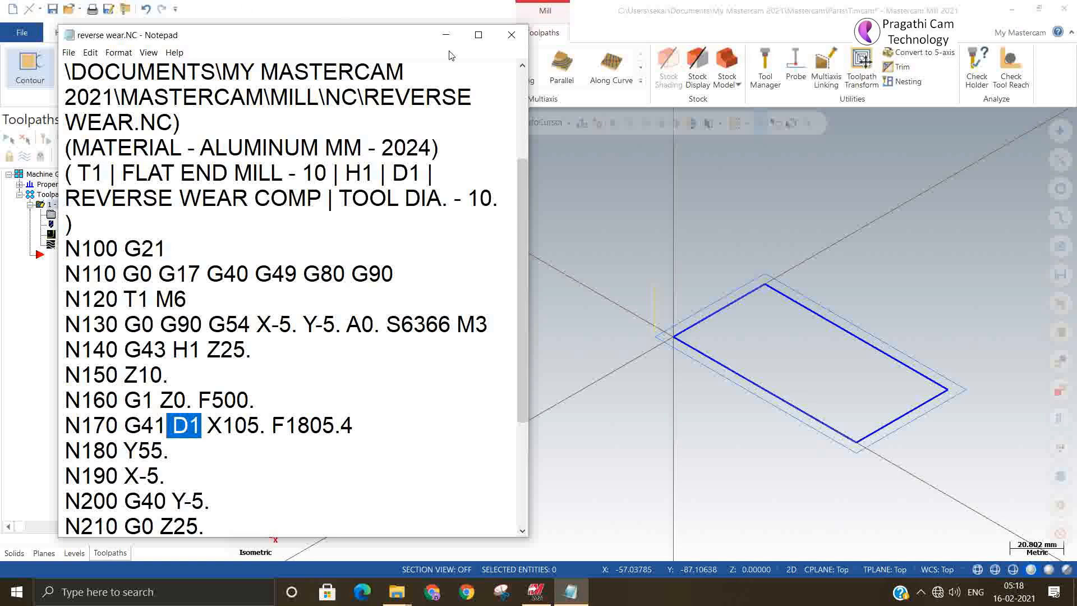
{"action": "left_click", "coordinate": [512, 35]}
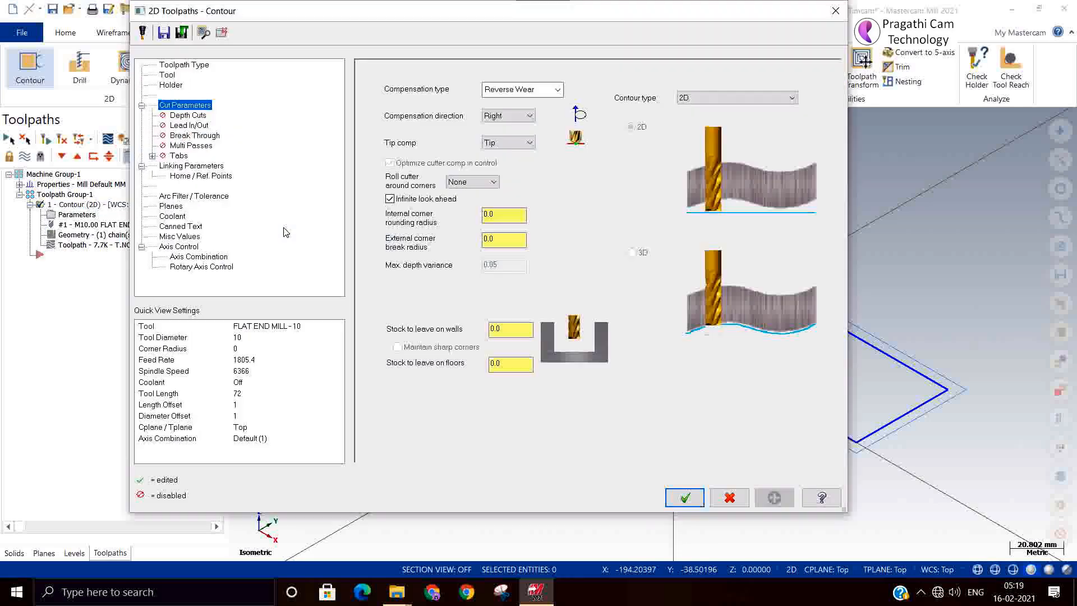
- Set the contour's compensation type to Off and regenerate the toolpath
{"action": "left_click", "coordinate": [517, 89]}
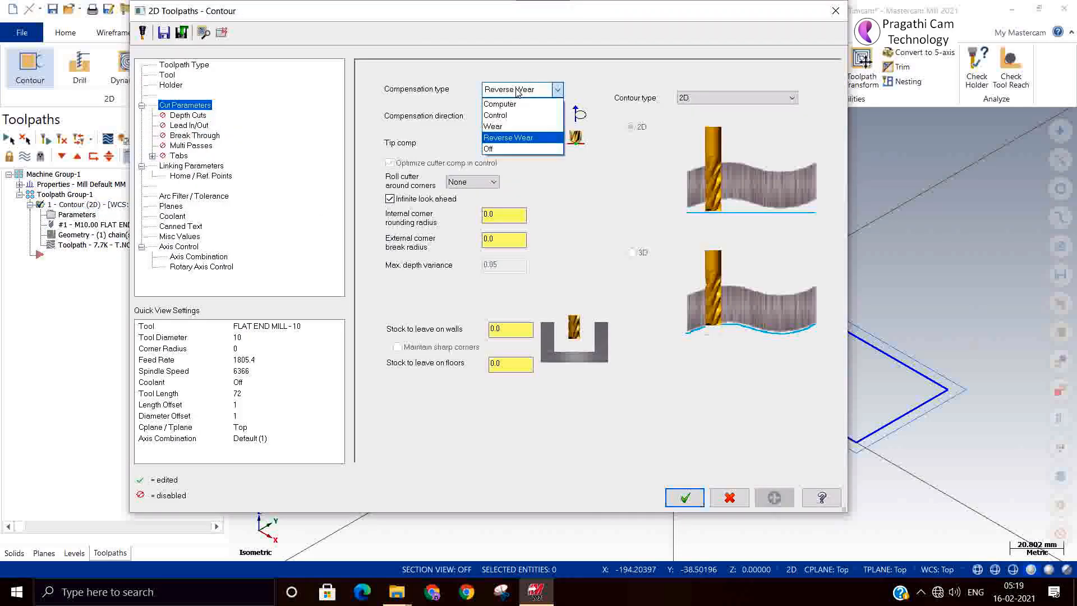
{"action": "left_click", "coordinate": [493, 149]}
{"action": "left_click", "coordinate": [695, 499]}
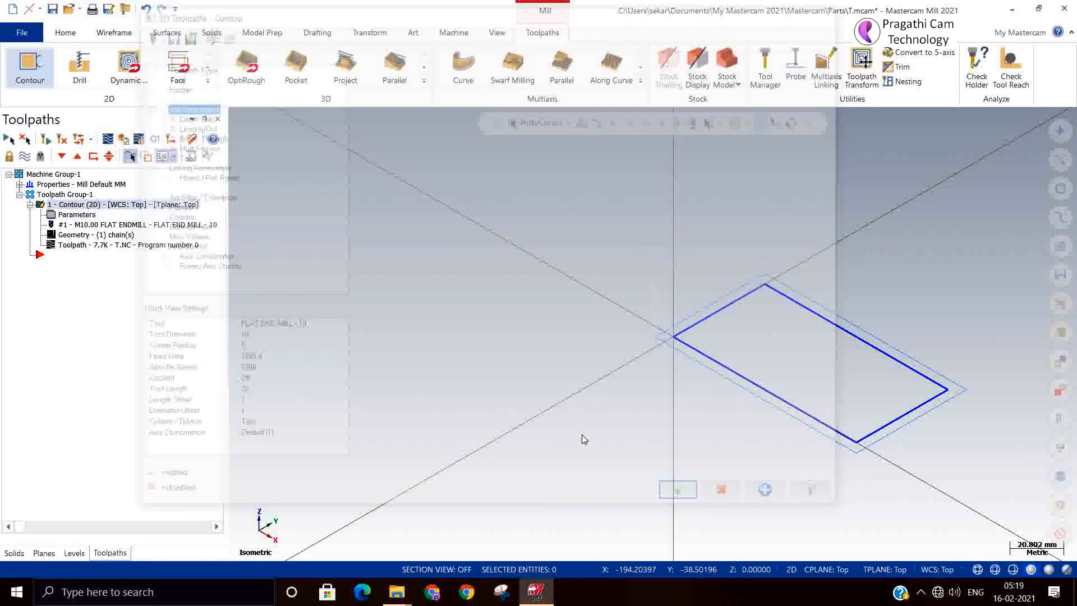
{"action": "left_click", "coordinate": [67, 139]}
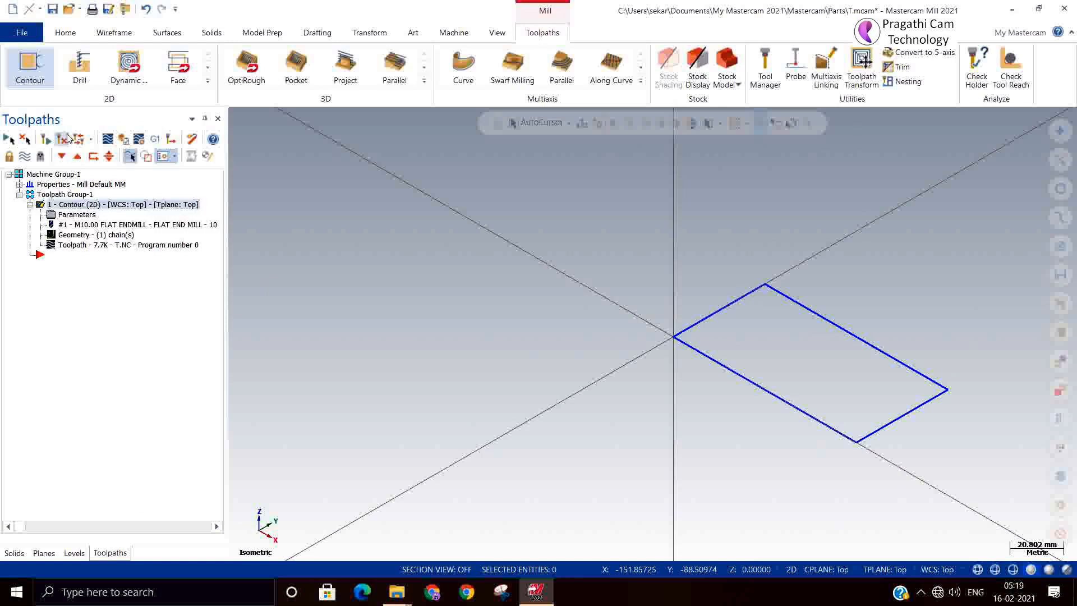
- Backplot the regenerated contour toolpath to watch the tool's path along the rectangle, and close the simulation
{"action": "left_click", "coordinate": [105, 141]}
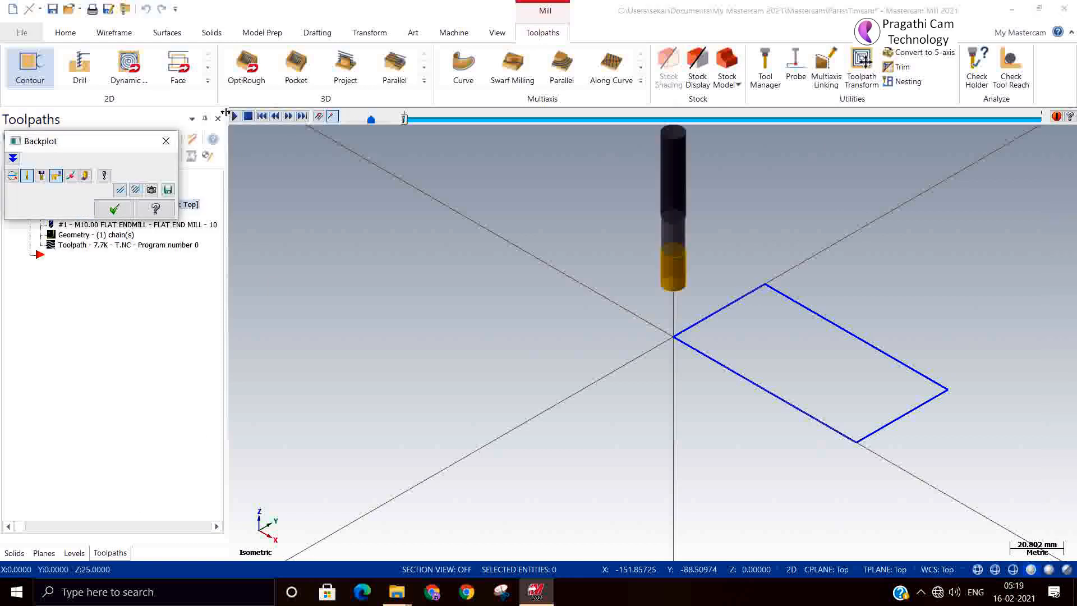
{"action": "left_click", "coordinate": [234, 117]}
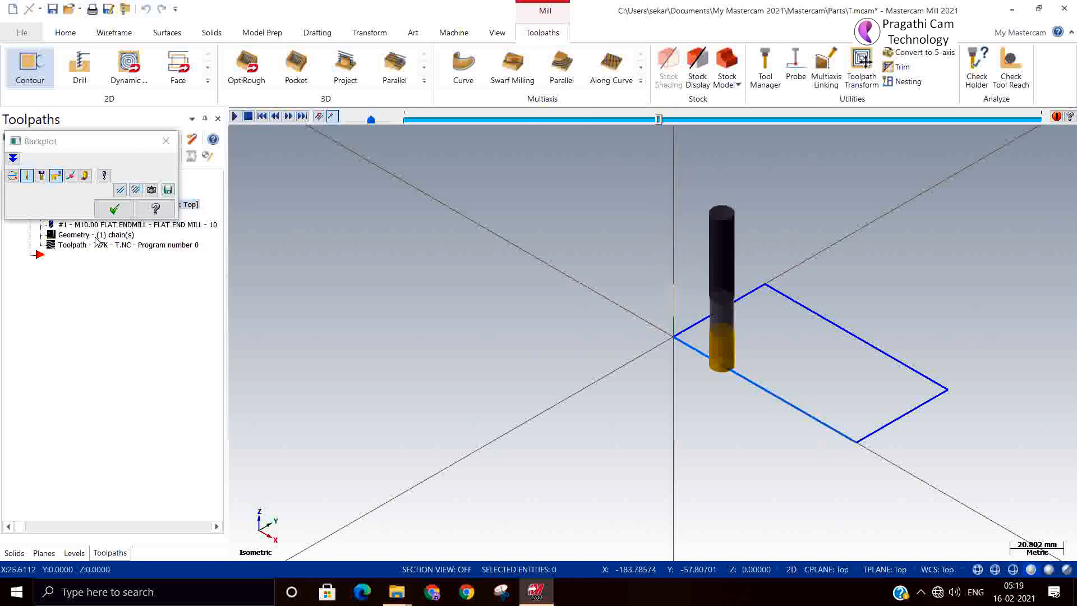
{"action": "left_click", "coordinate": [132, 218]}
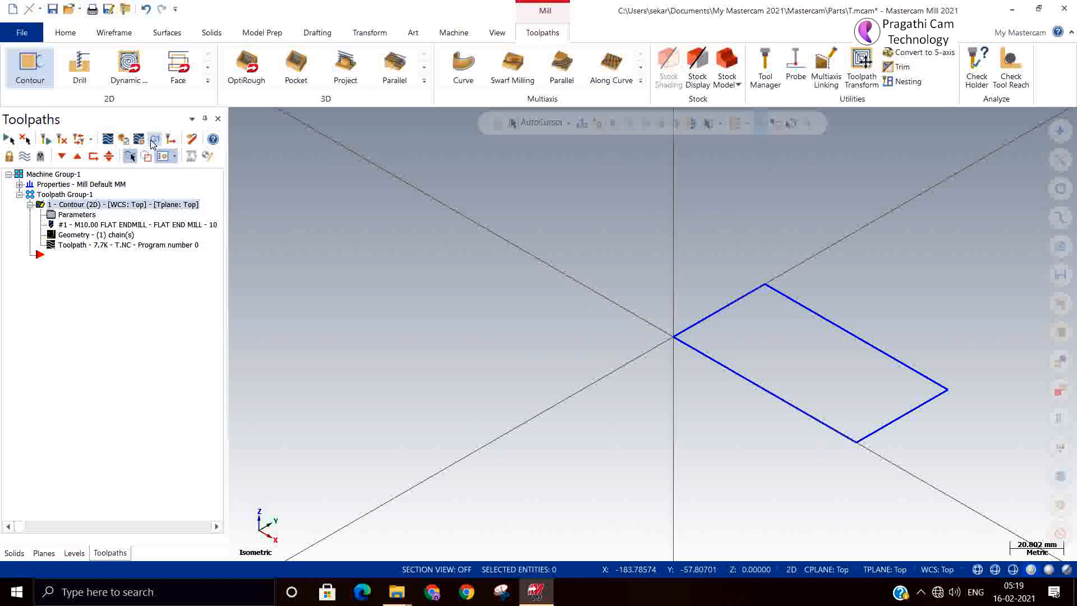
- Post the uncompensated contour operation to an NC file named cop off
{"action": "left_click", "coordinate": [163, 155]}
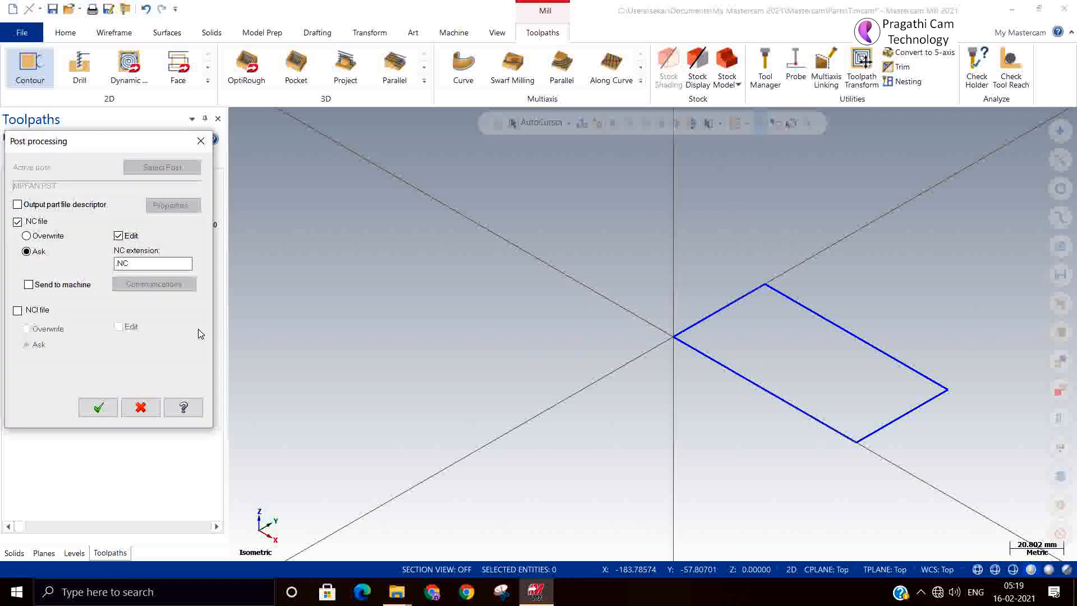
{"action": "left_click", "coordinate": [98, 407]}
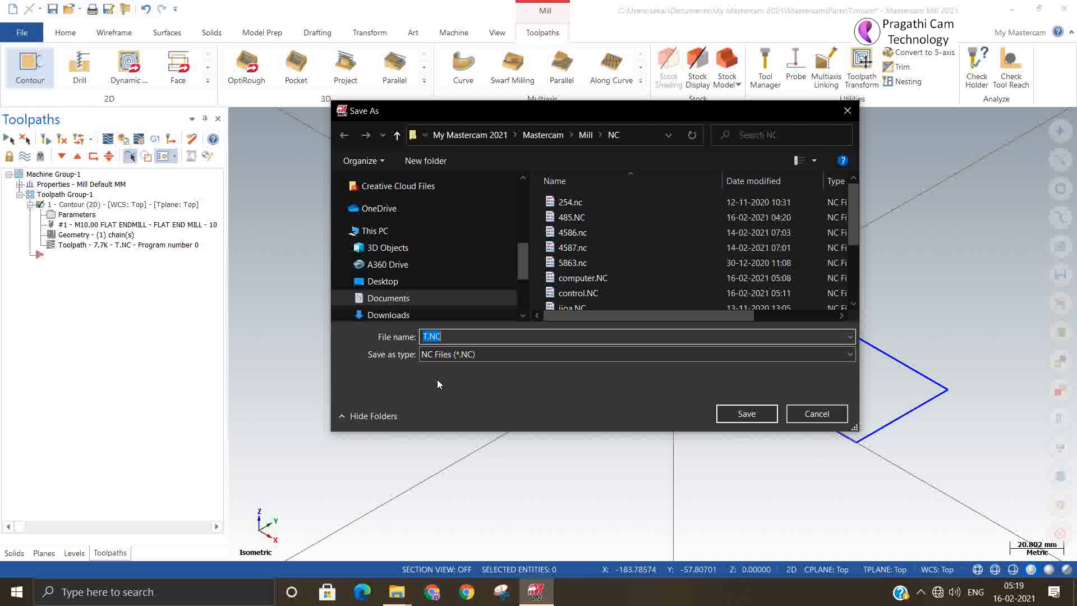
{"action": "type", "text": "cop off"}
{"action": "key", "text": "Return"}
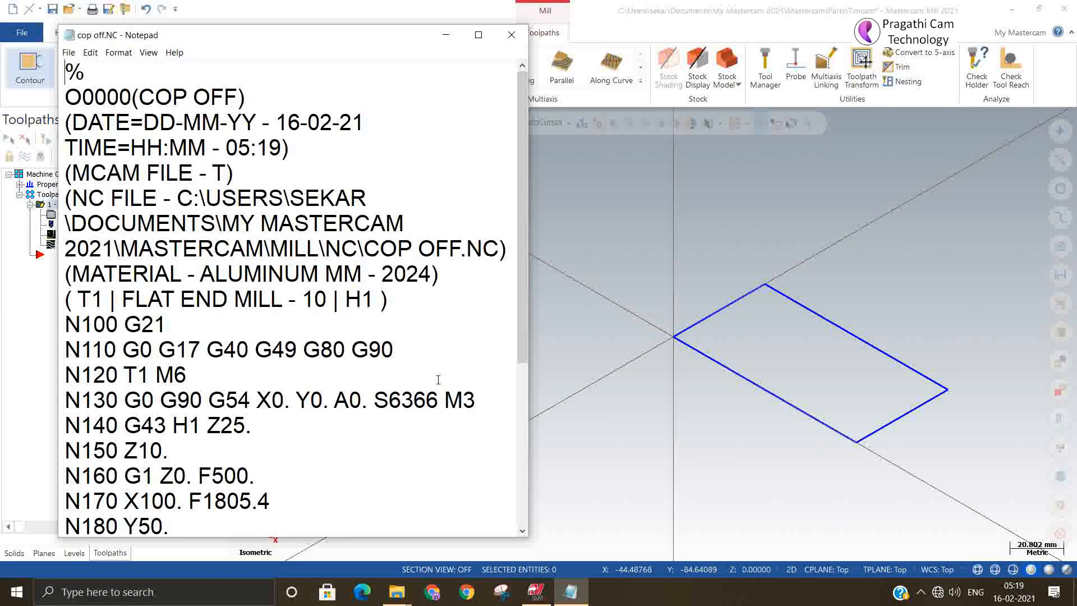
- Examine the N130 start coordinates and the motion blocks N170 to N210 of cop off.NC, and close the program
{"action": "left_click", "coordinate": [284, 405]}
{"action": "left_click", "coordinate": [309, 406]}
{"action": "scroll", "coordinate": [365, 430], "scroll_direction": "down", "scroll_amount": 1}
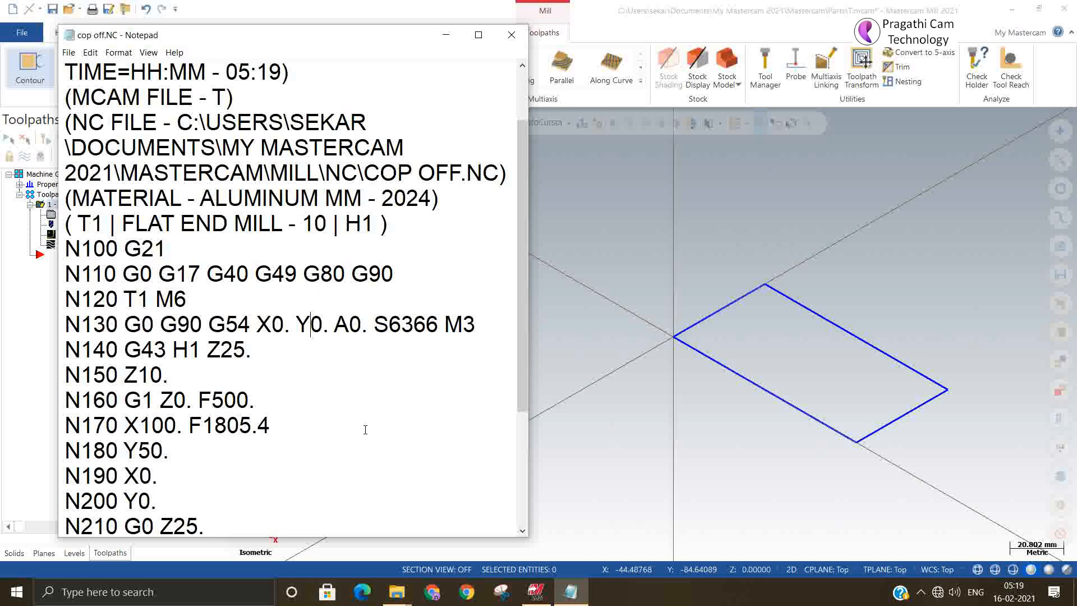
{"action": "left_click", "coordinate": [164, 429]}
{"action": "scroll", "coordinate": [168, 427], "scroll_direction": "down", "scroll_amount": 2}
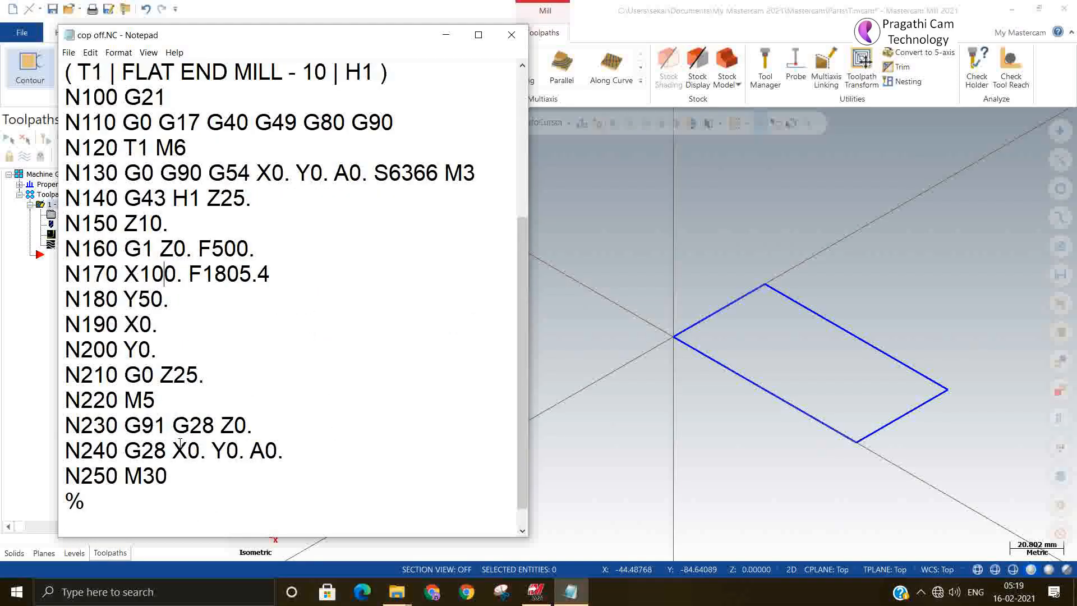
{"action": "left_click", "coordinate": [144, 374]}
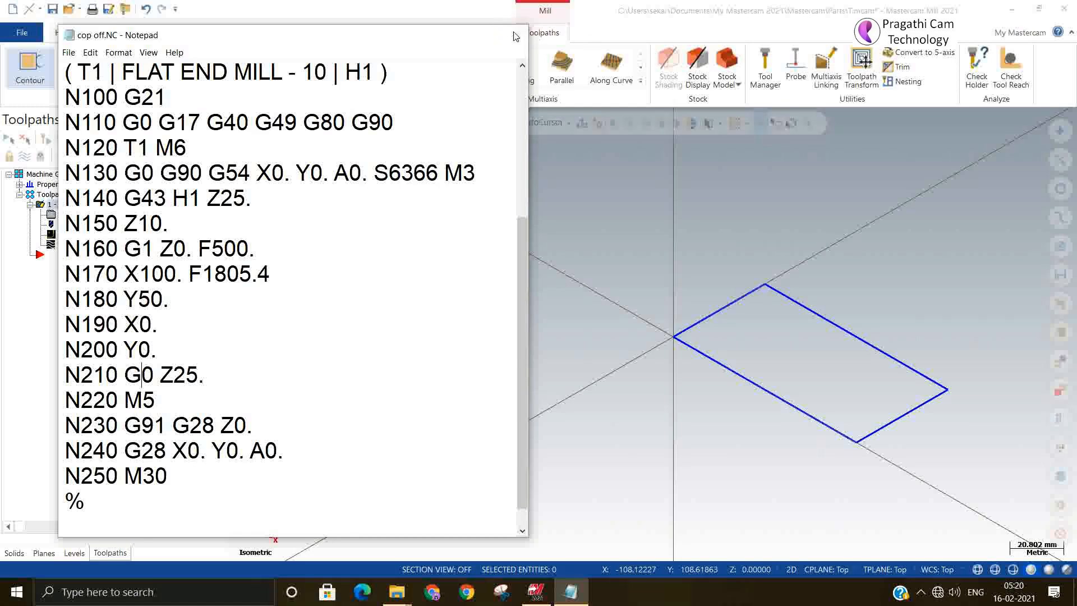
{"action": "left_click", "coordinate": [515, 36]}
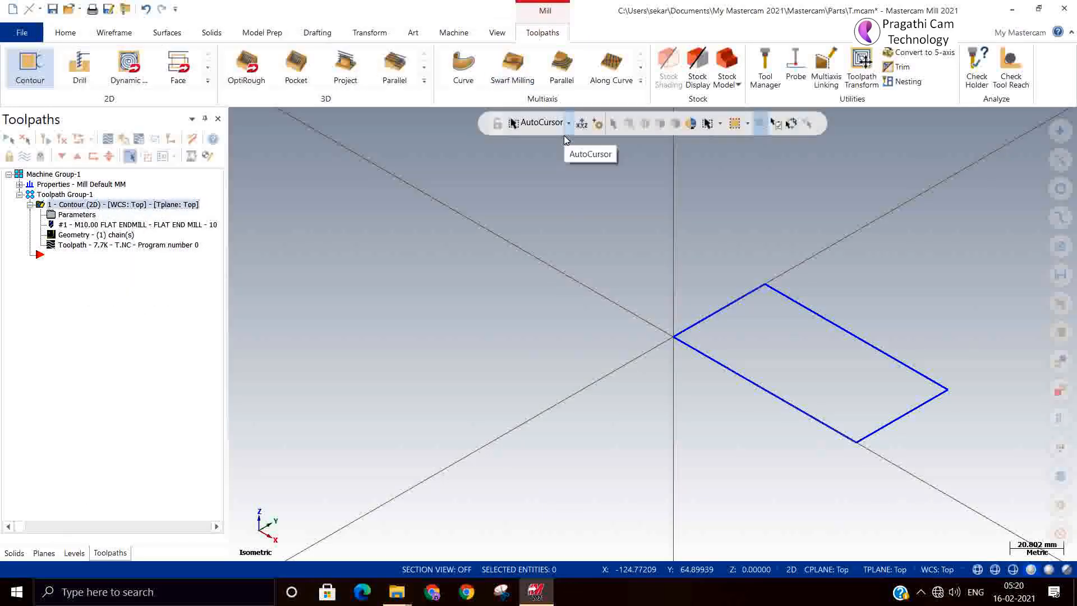
- Review the contour operation's cut parameters and compensation settings, and close them without changes
{"action": "left_click", "coordinate": [69, 218]}
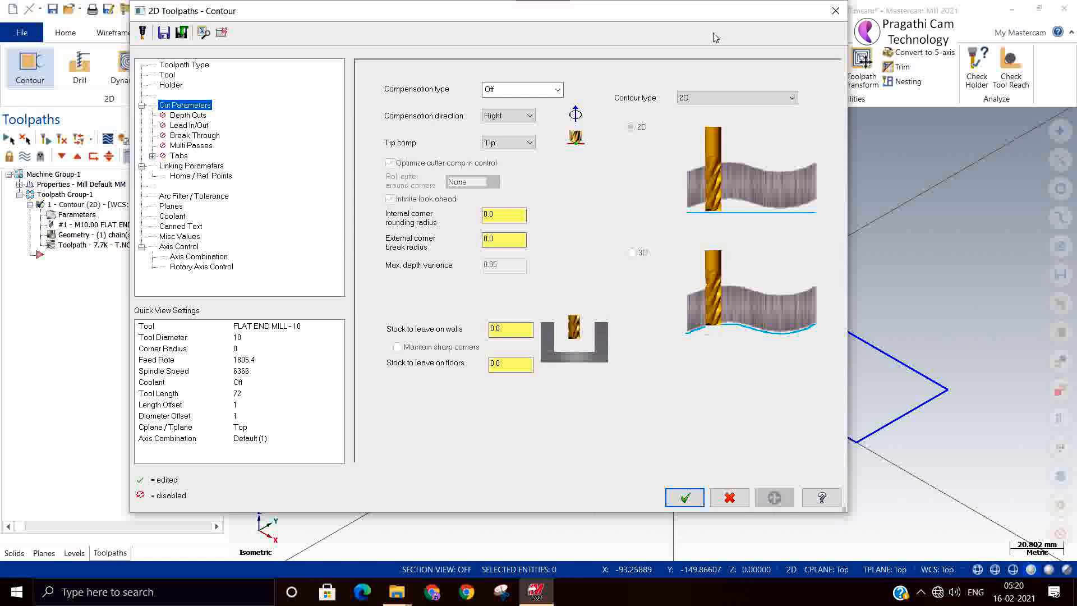
{"action": "left_click", "coordinate": [836, 11]}
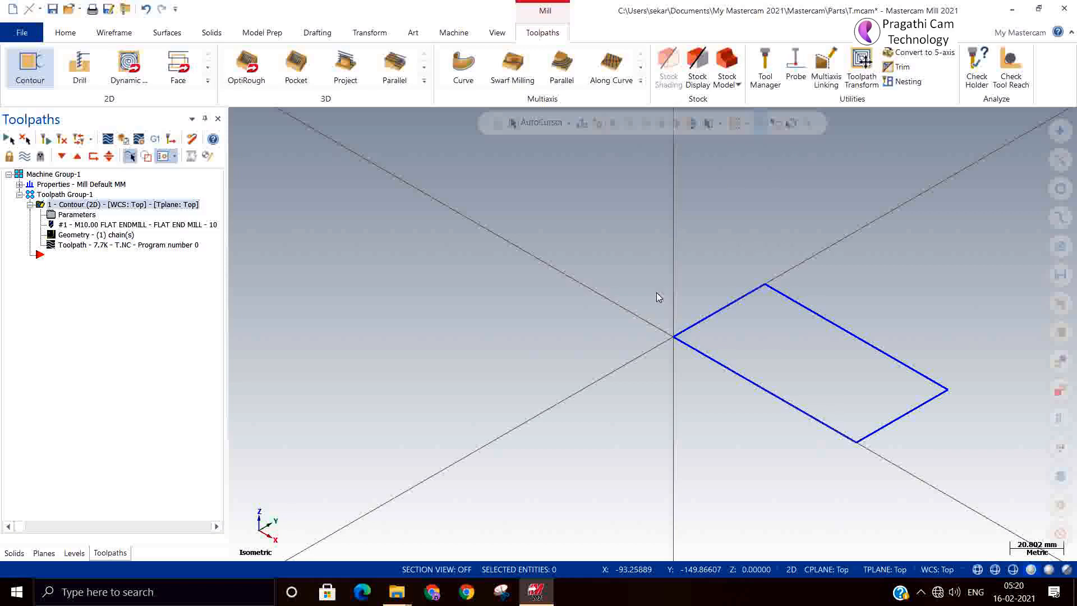